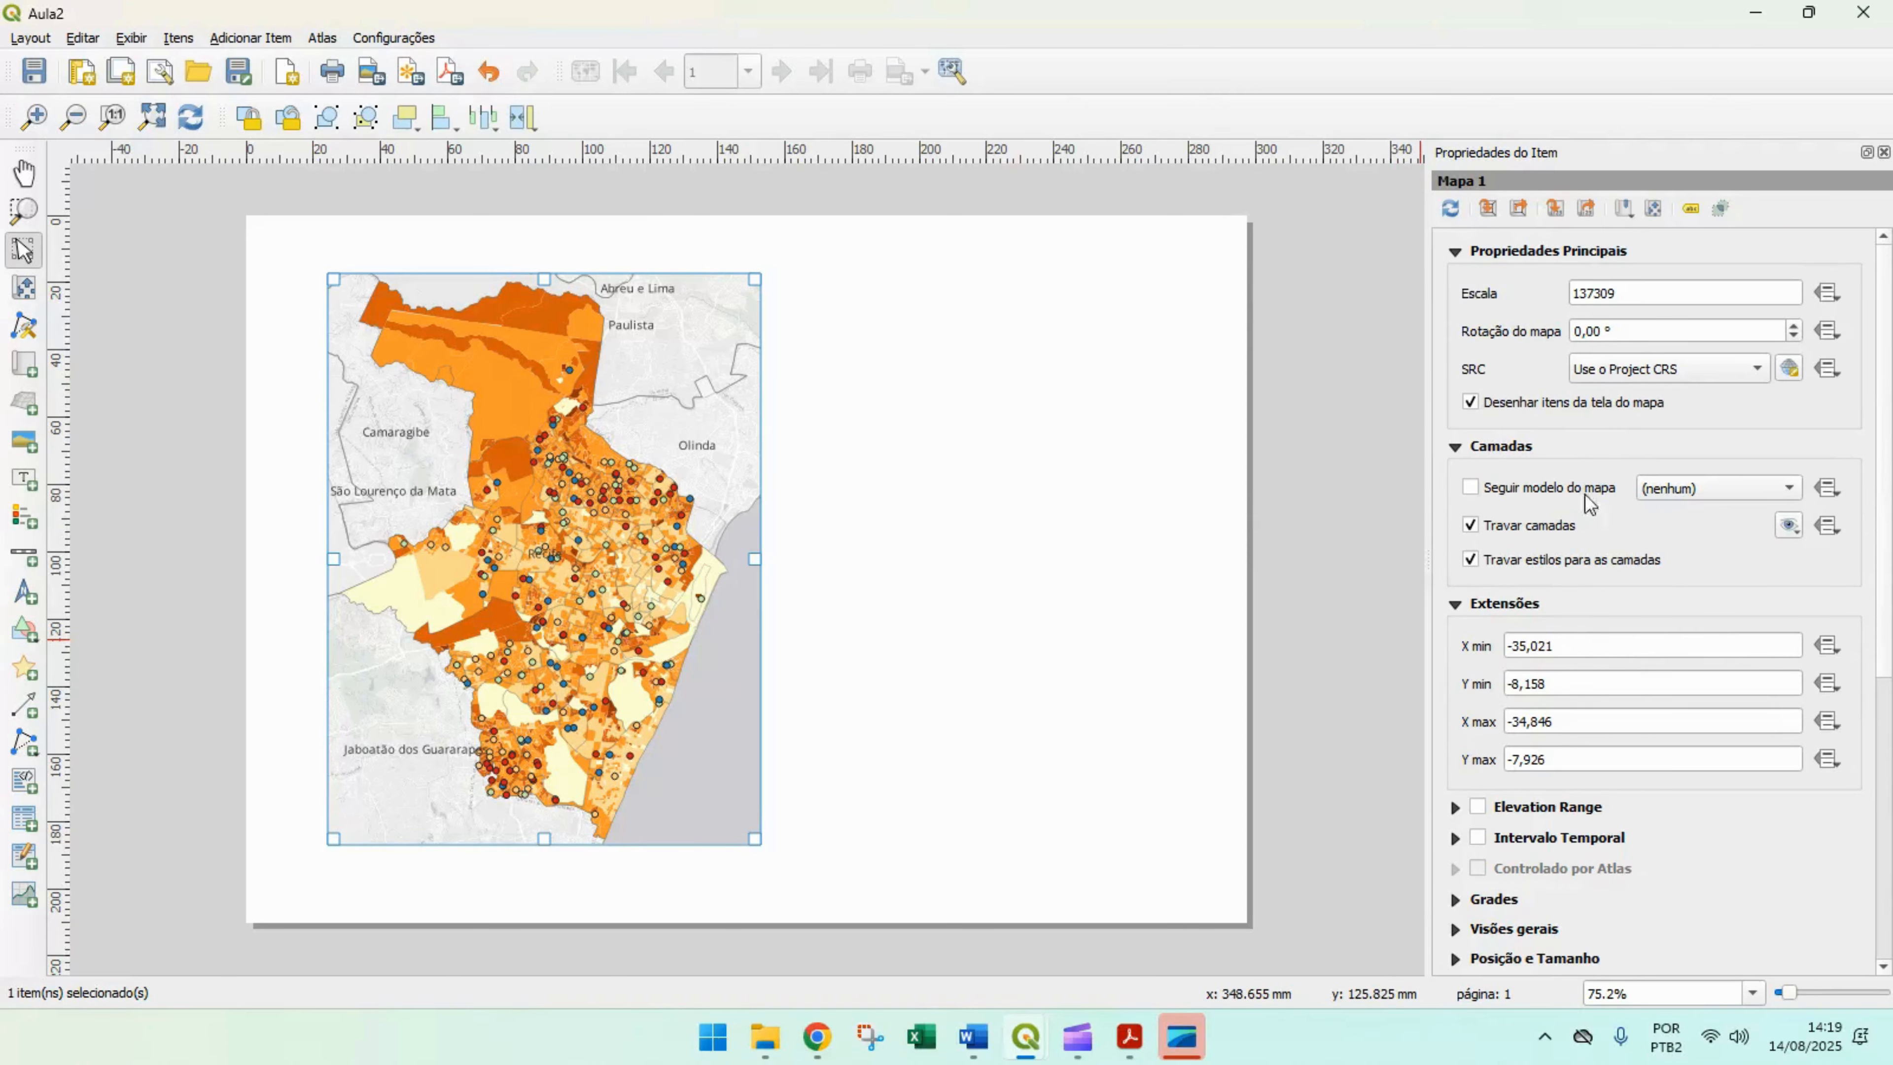
- Review the map item's property sections, from the main properties and extents down to the variables
click(1602, 651)
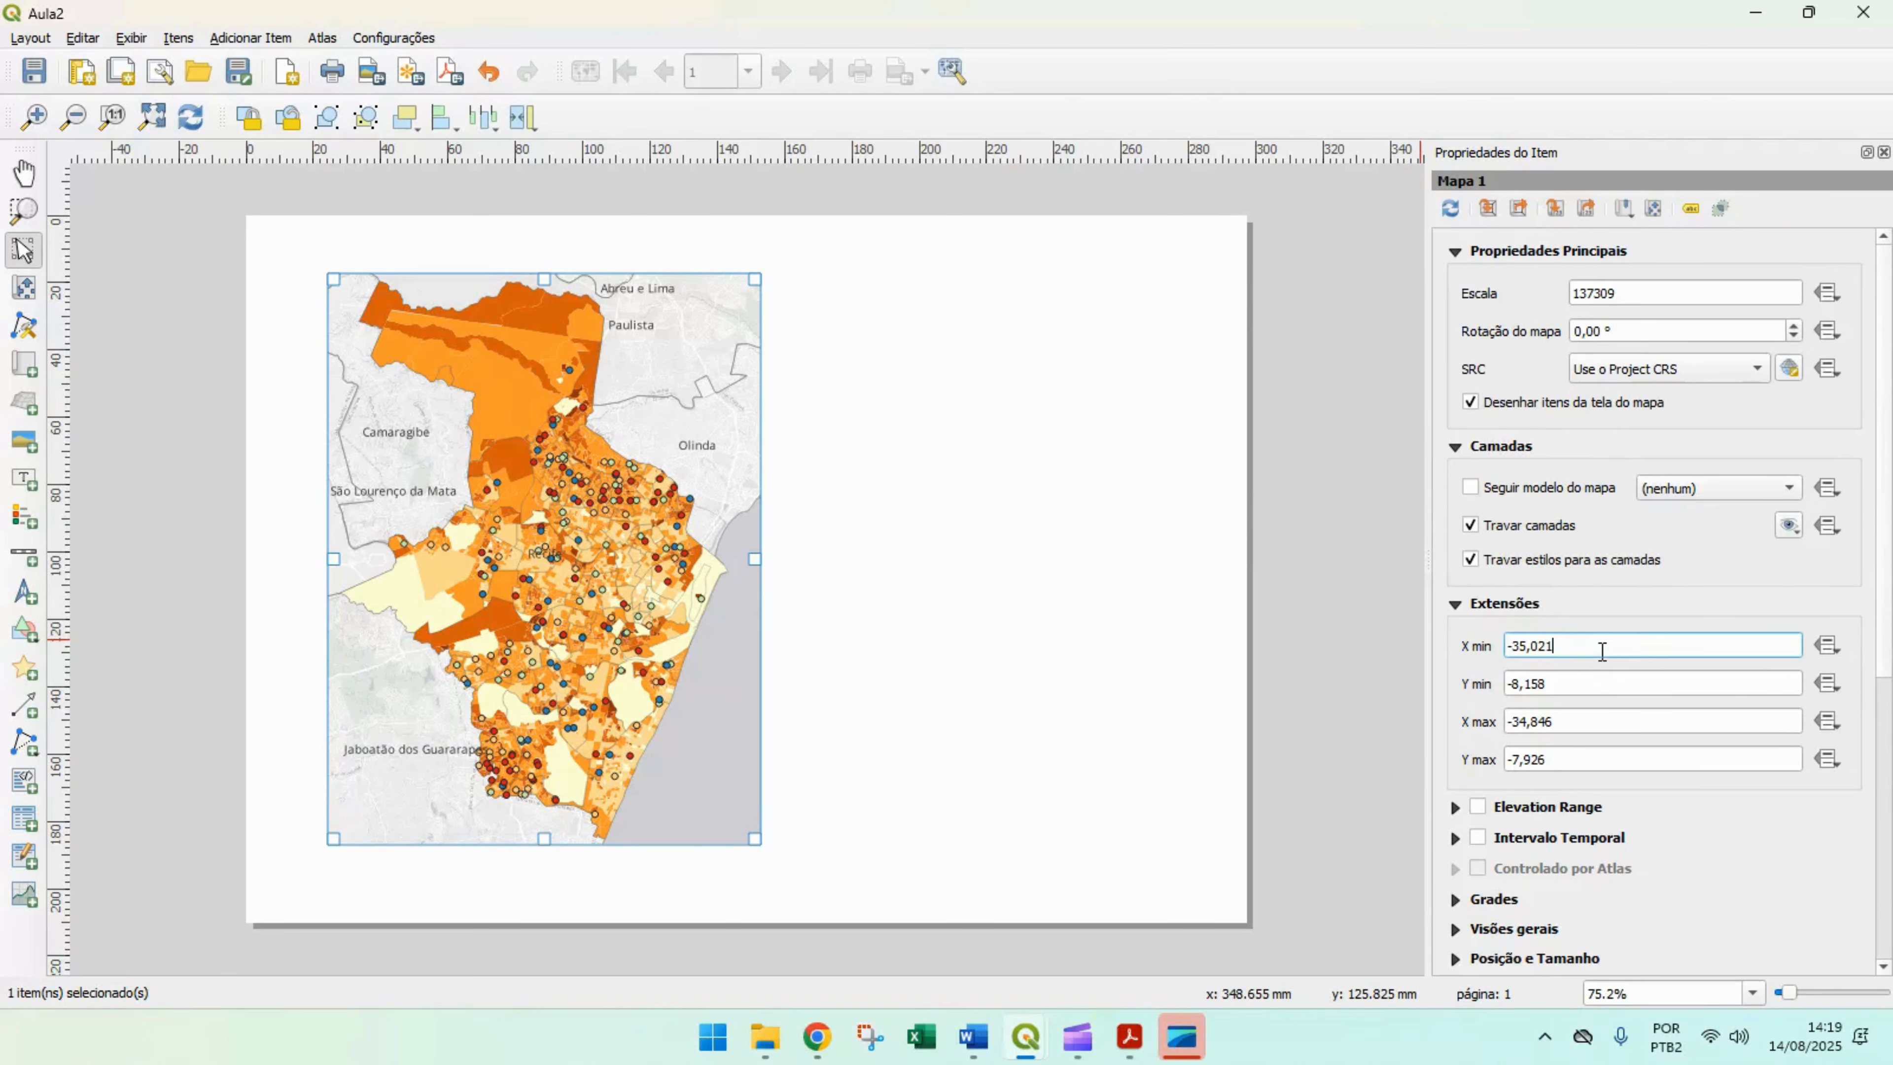
scroll(1602, 652, down, 2)
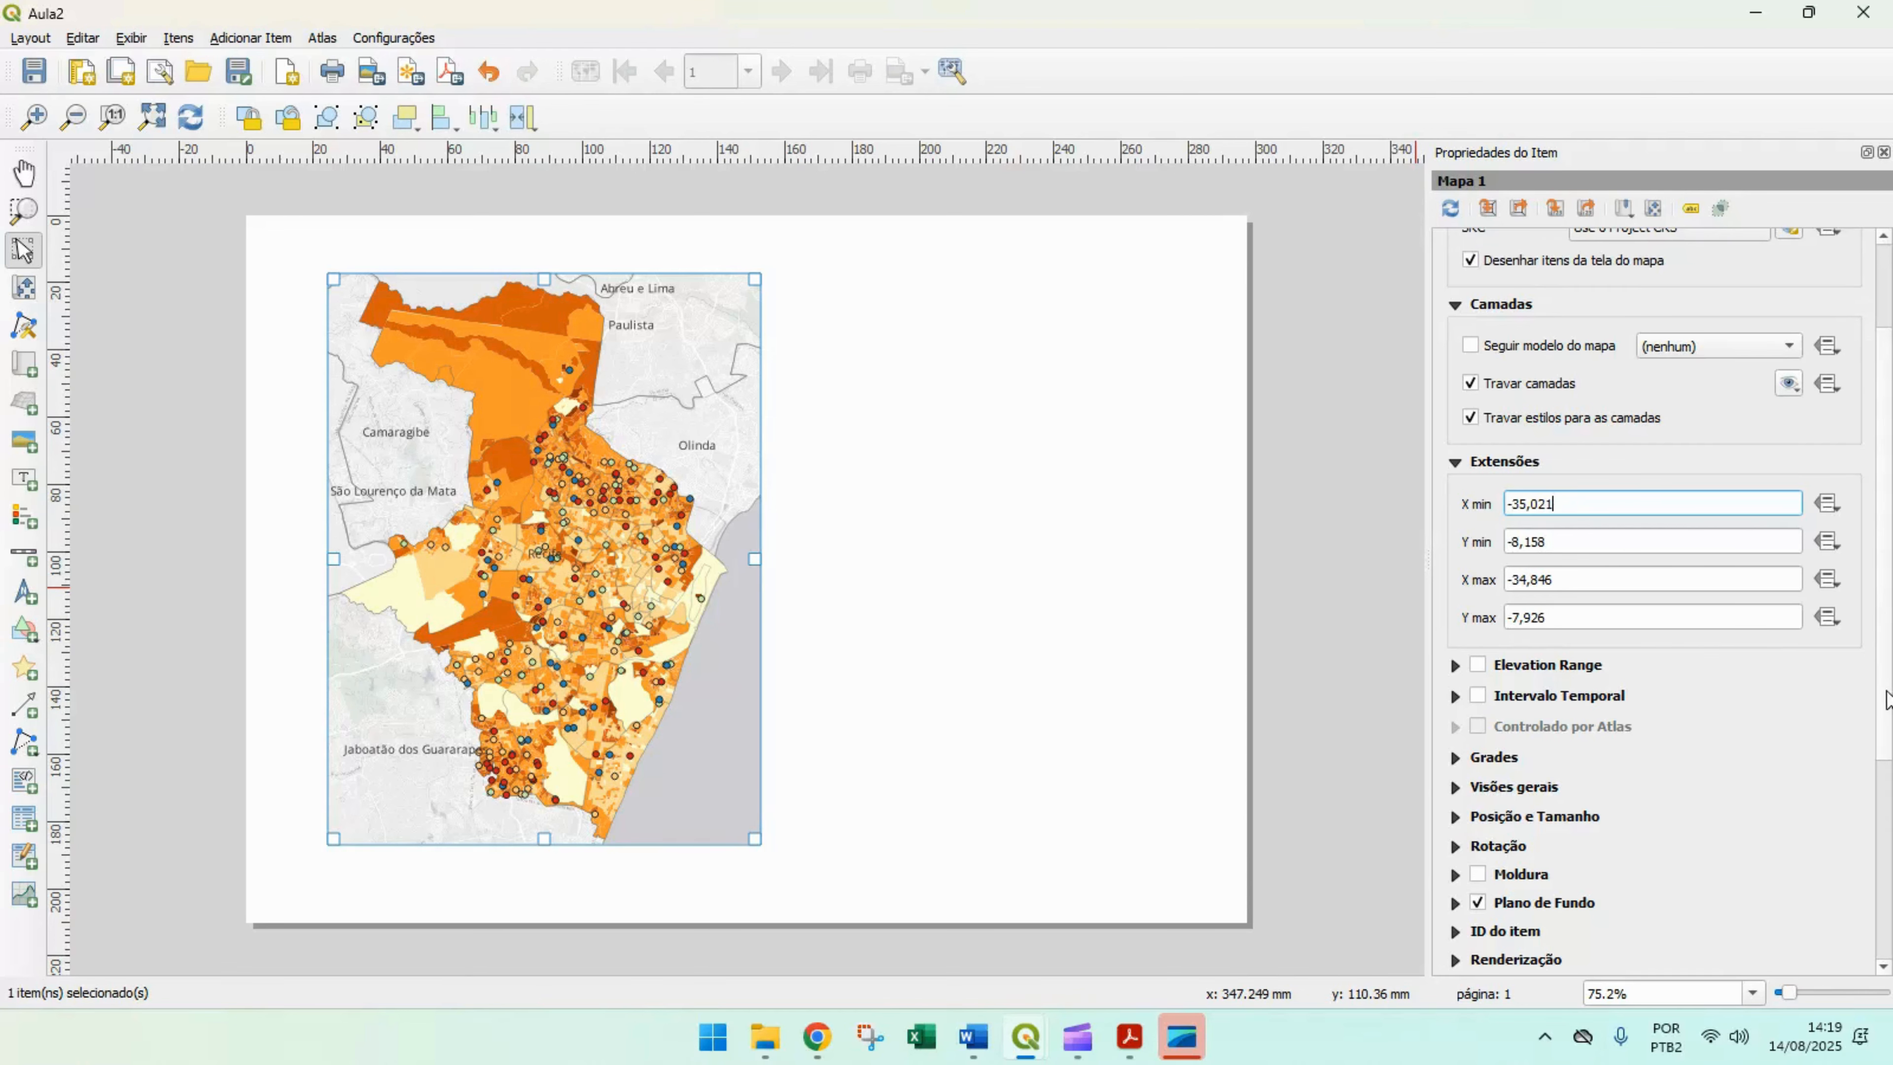
scroll(1884, 533, up, 3)
scroll(1884, 530, down, 15)
scroll(1881, 550, up, 15)
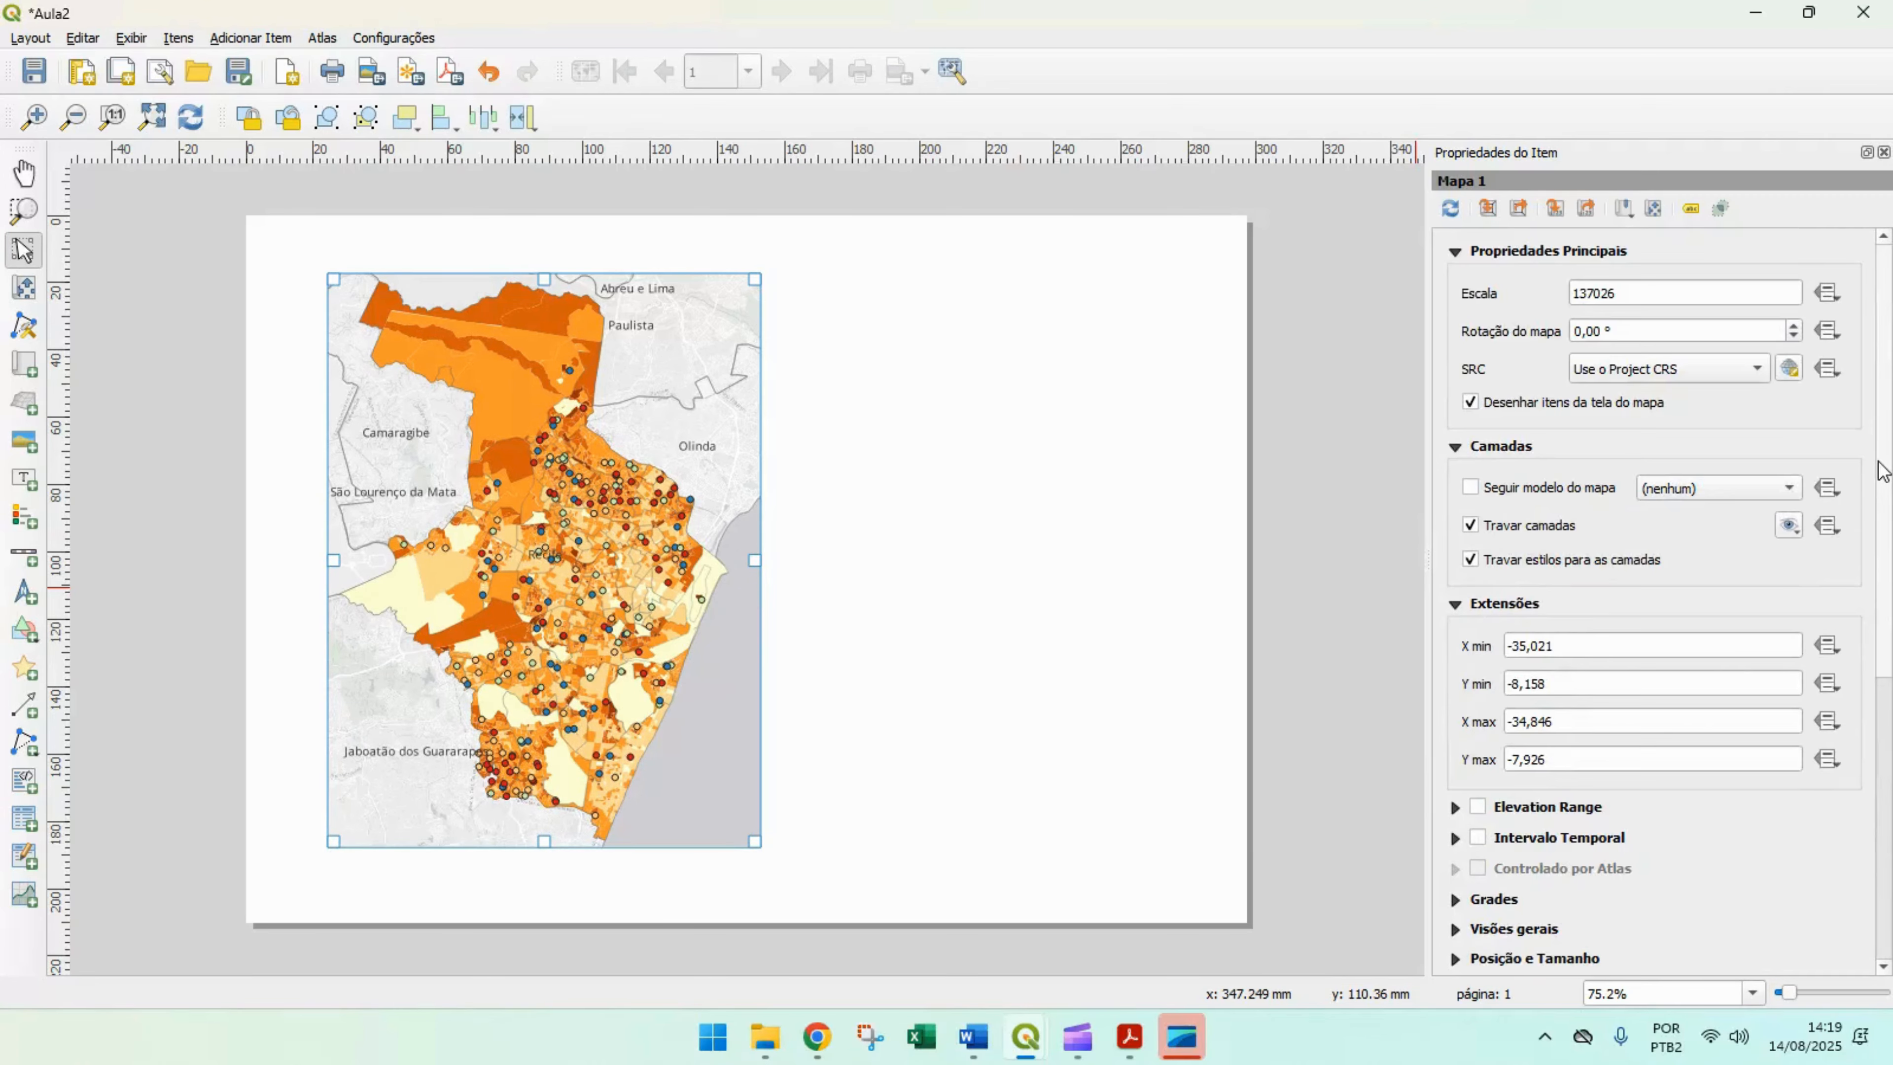
drag(1881, 473, 1884, 712)
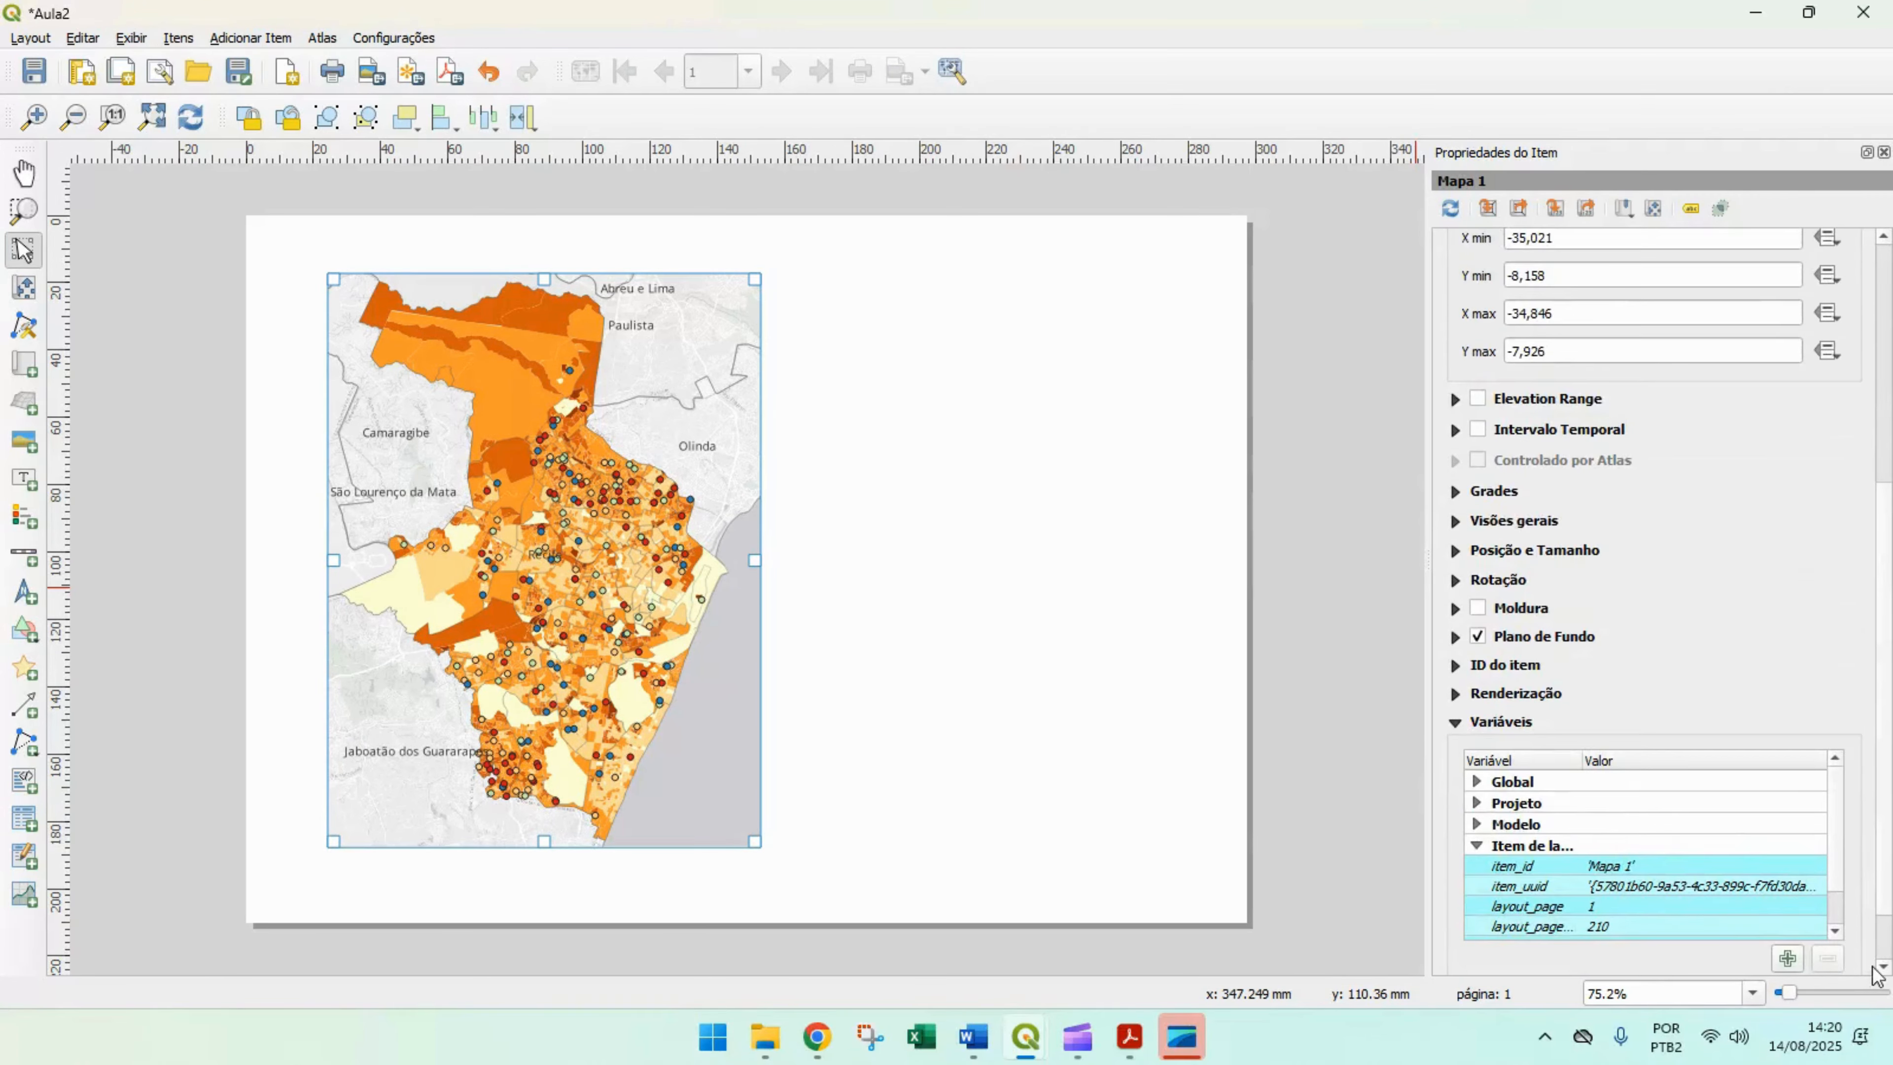
scroll(1885, 875, up, 3)
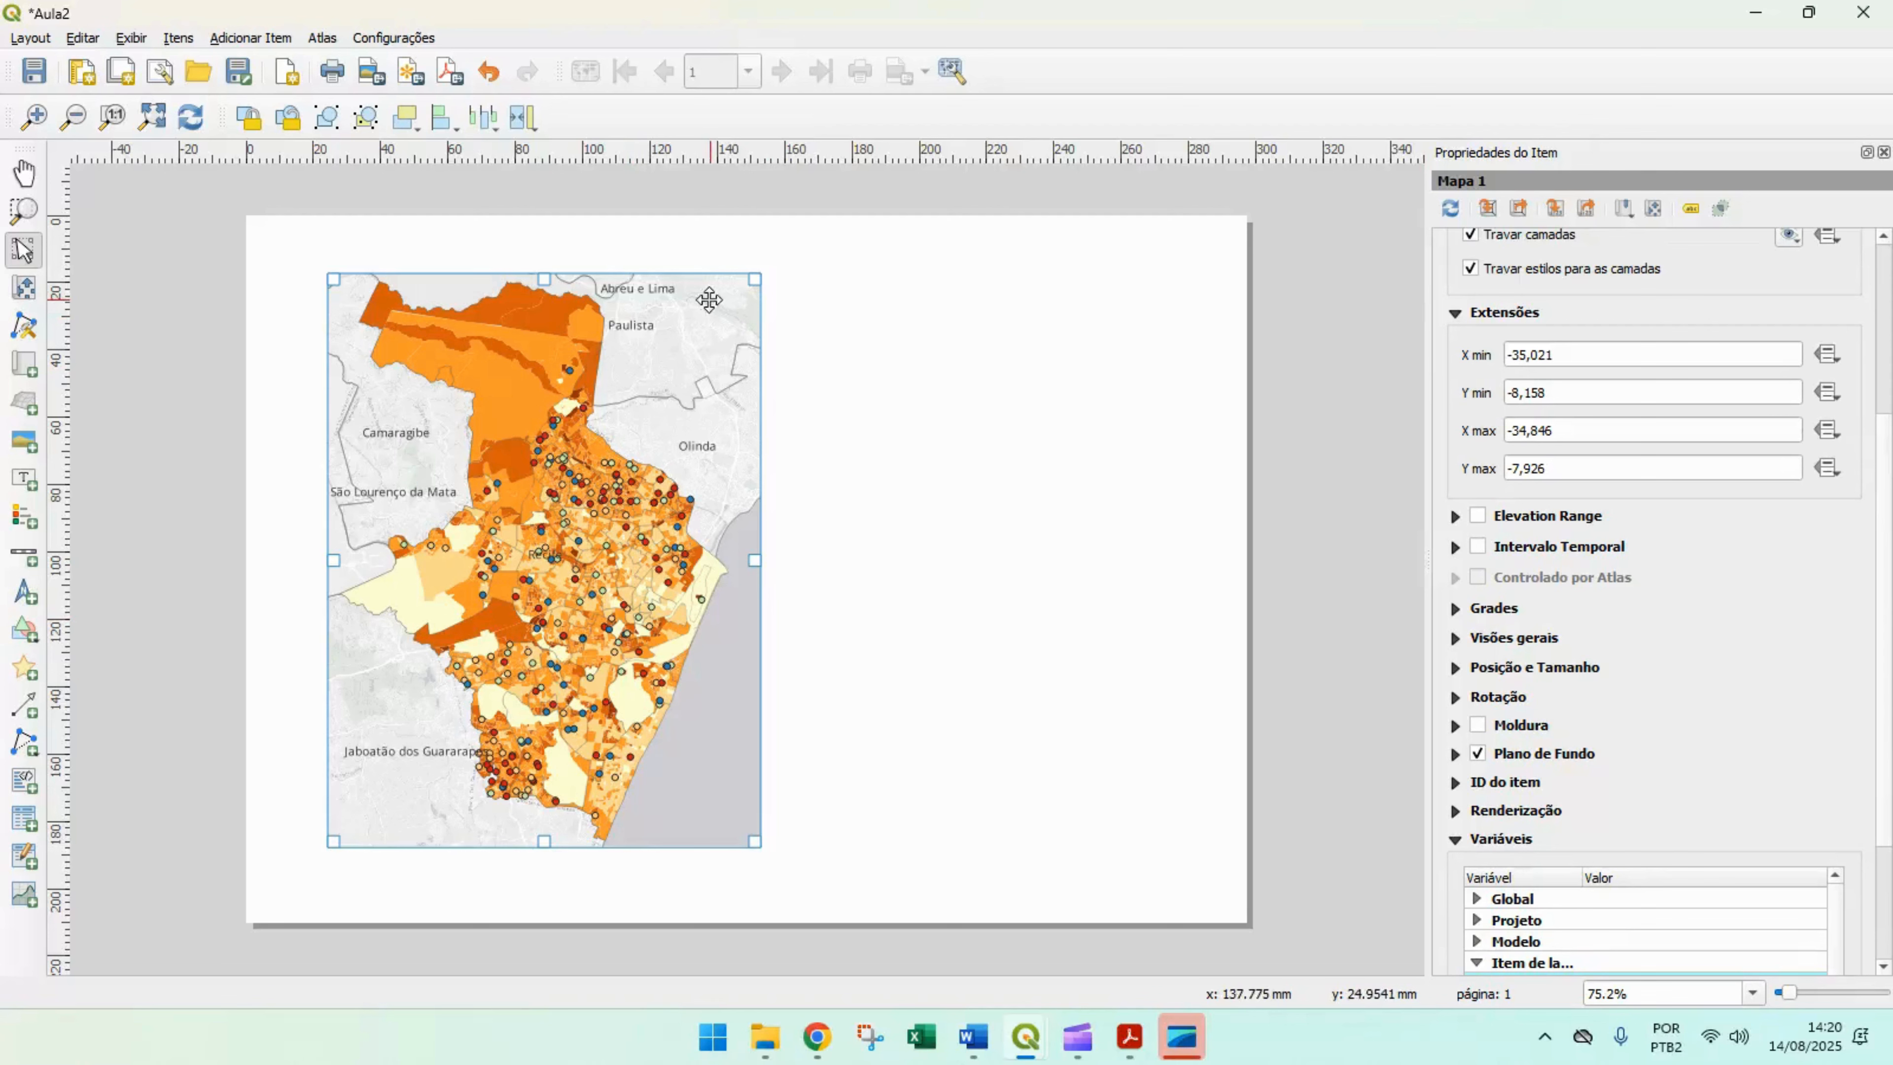
- Add a grid to the map and open its settings for modification
click(1455, 609)
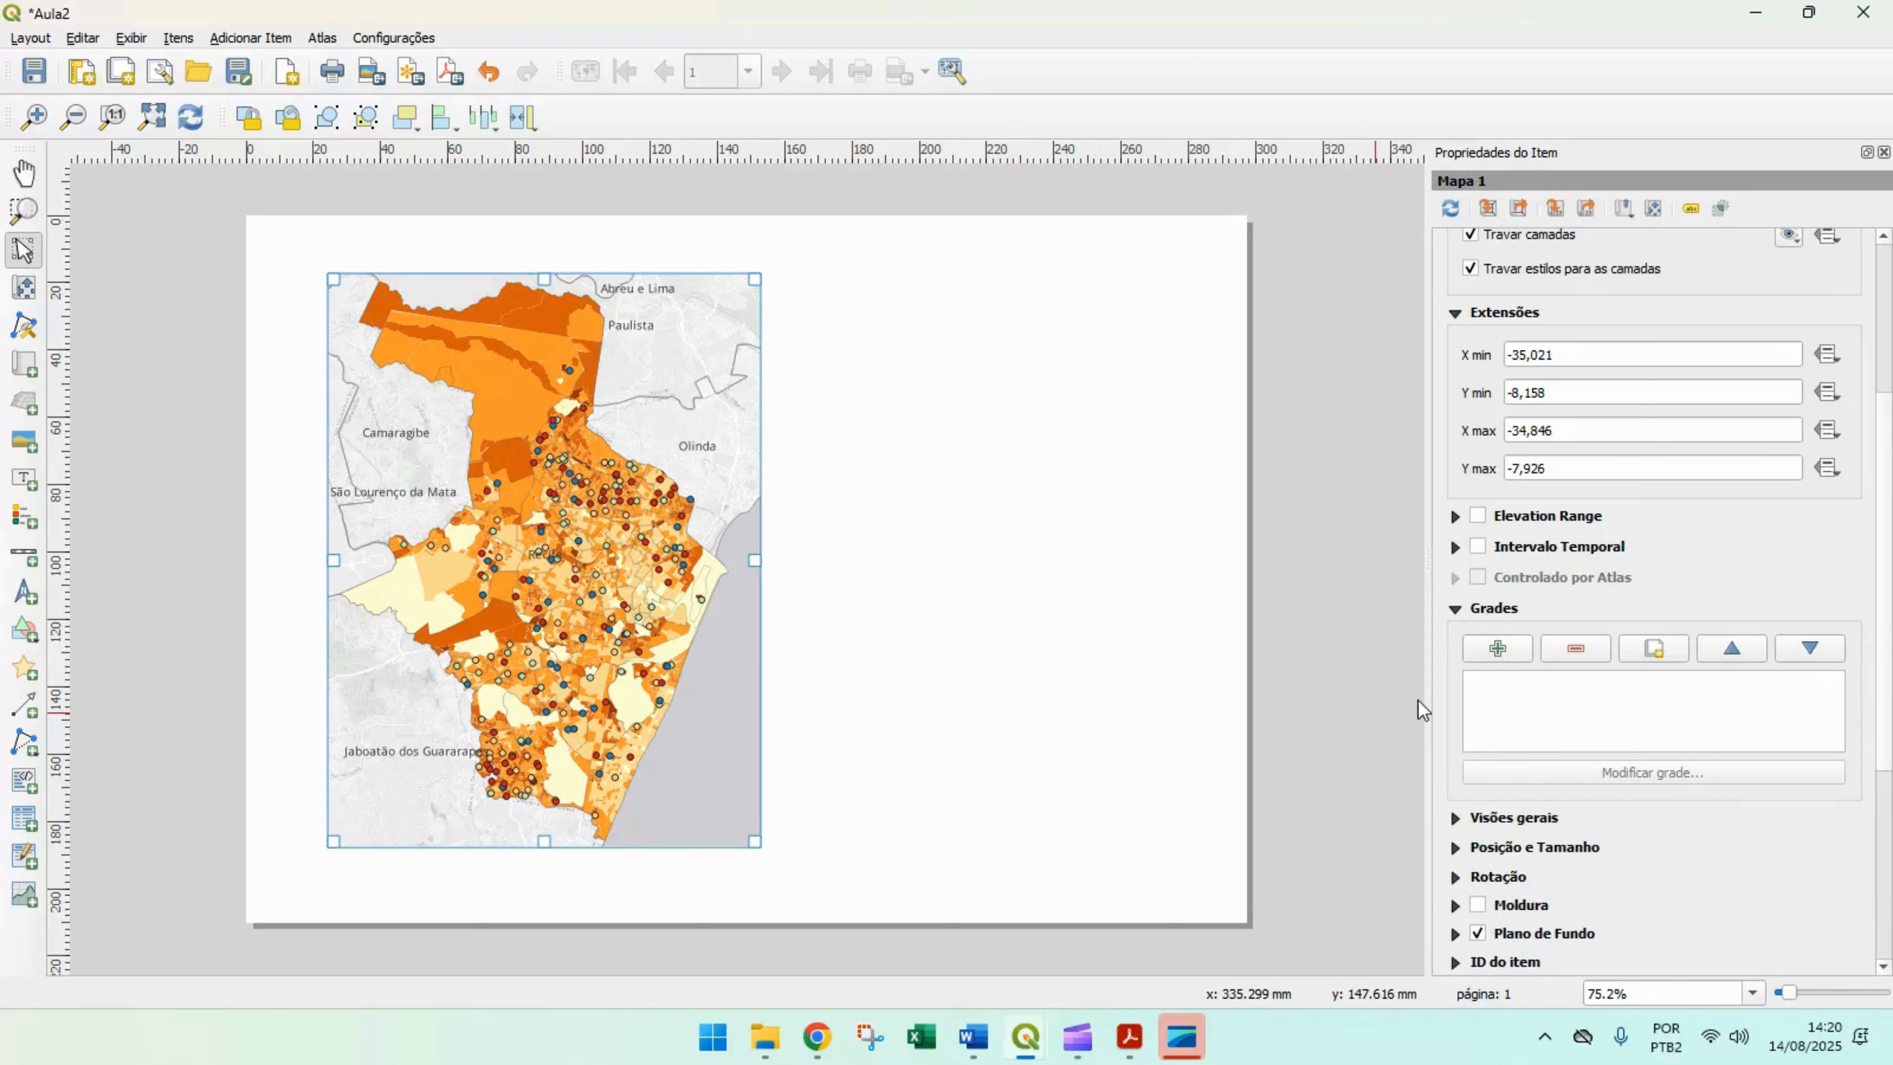
click(1497, 647)
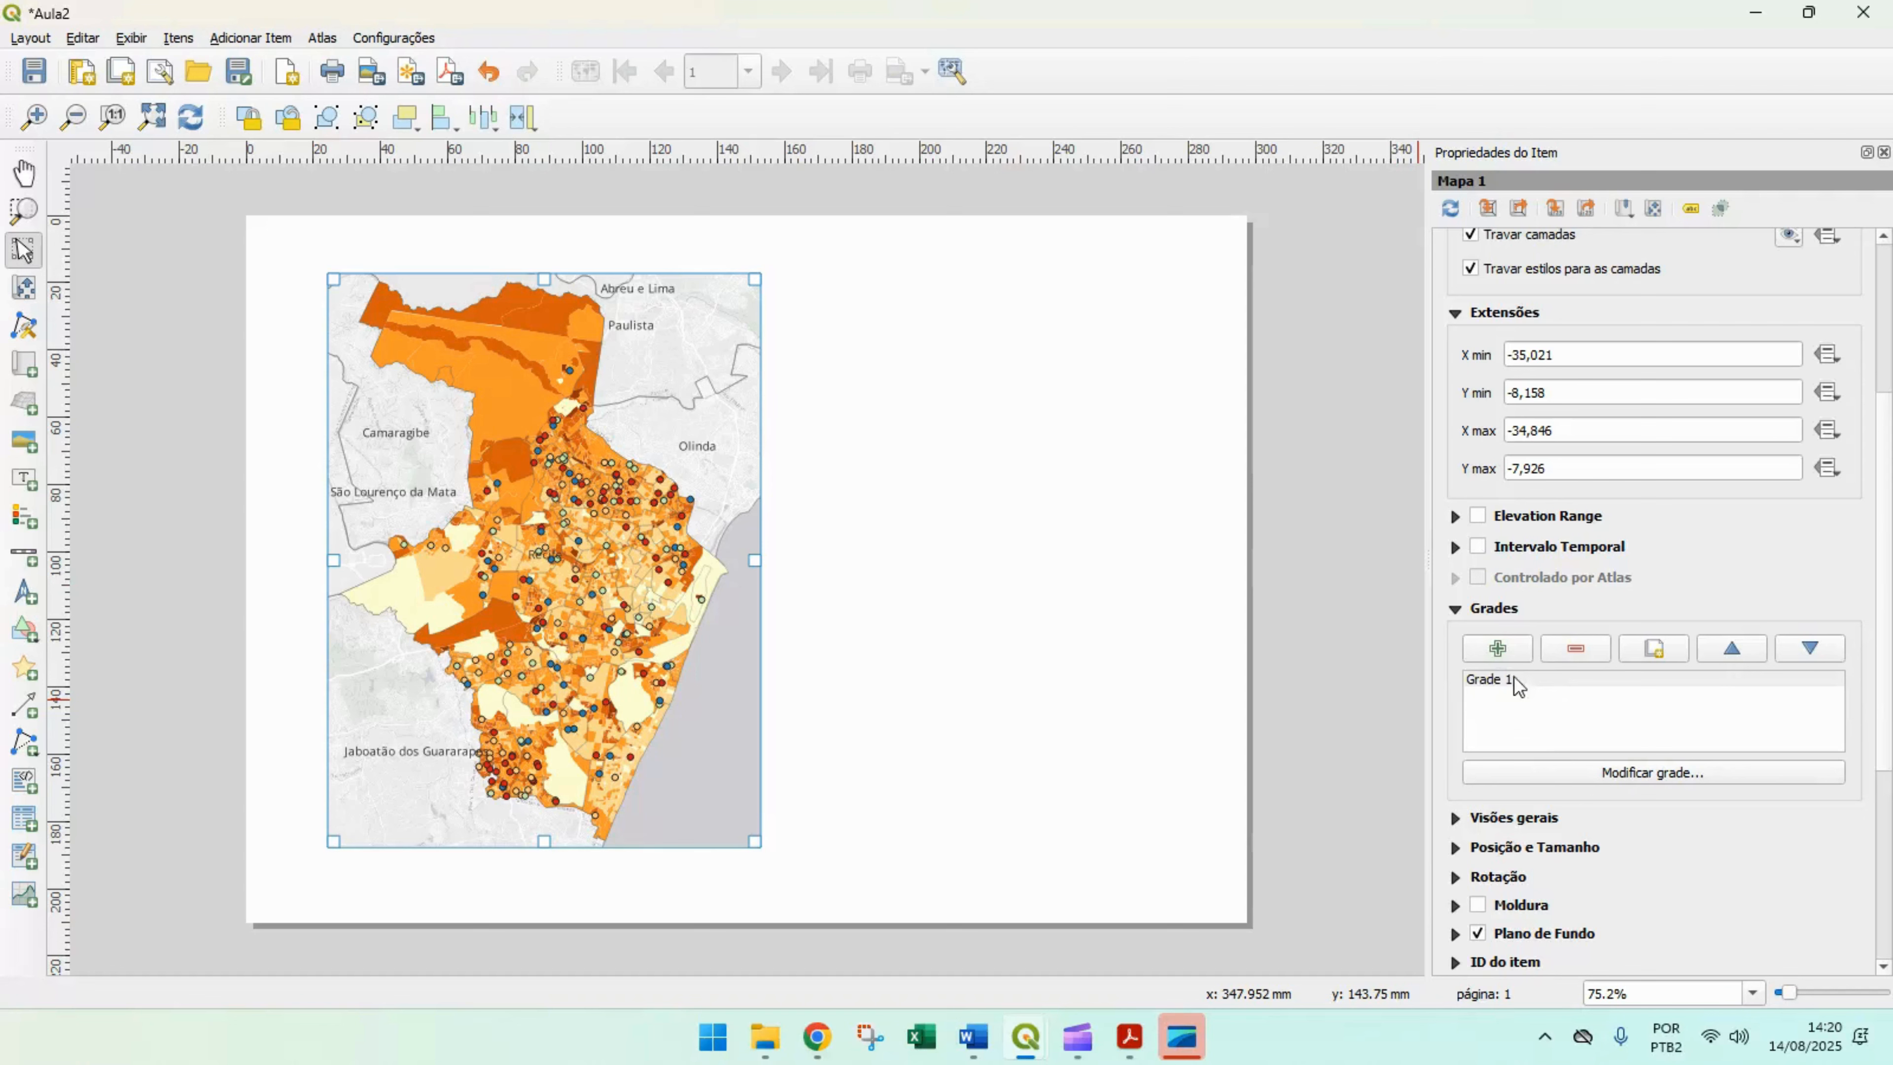
click(1541, 680)
click(1636, 773)
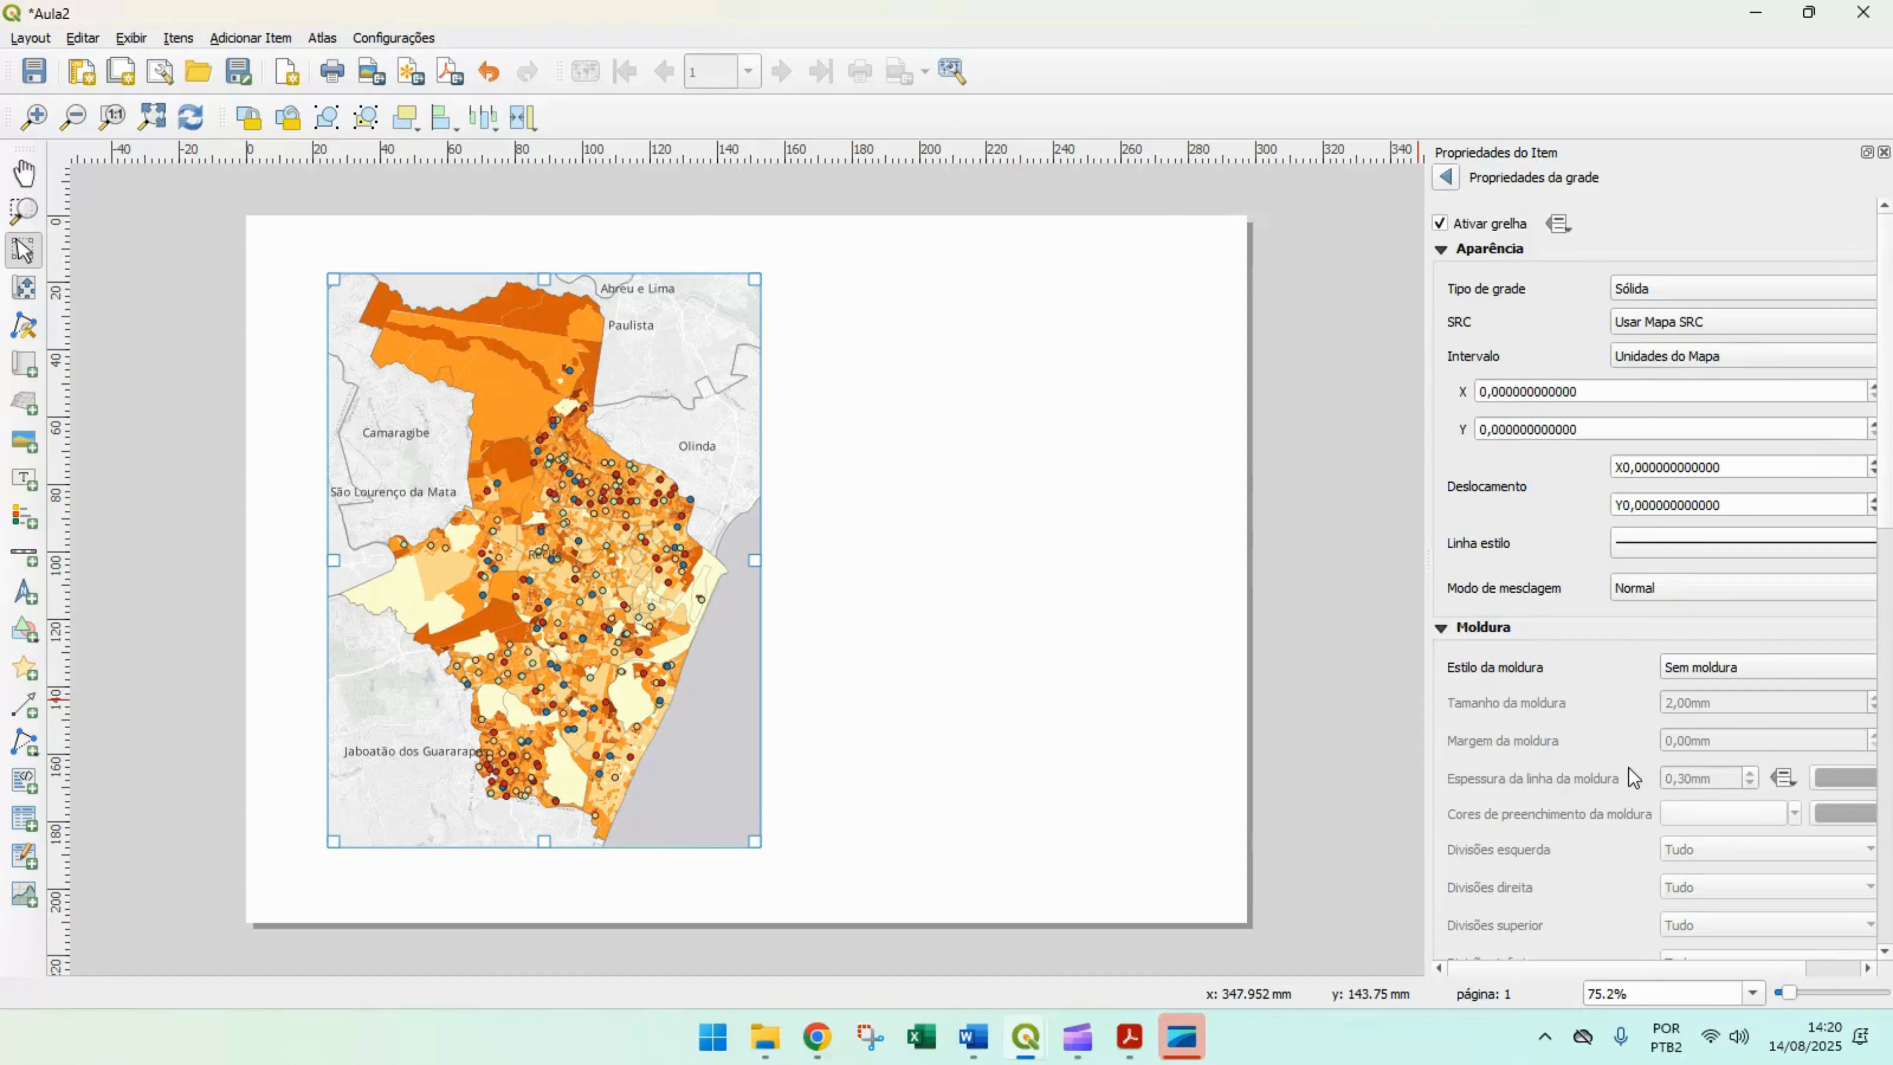
- Reselect the map, reopen the settings of its grid and widen the item properties area
click(1413, 407)
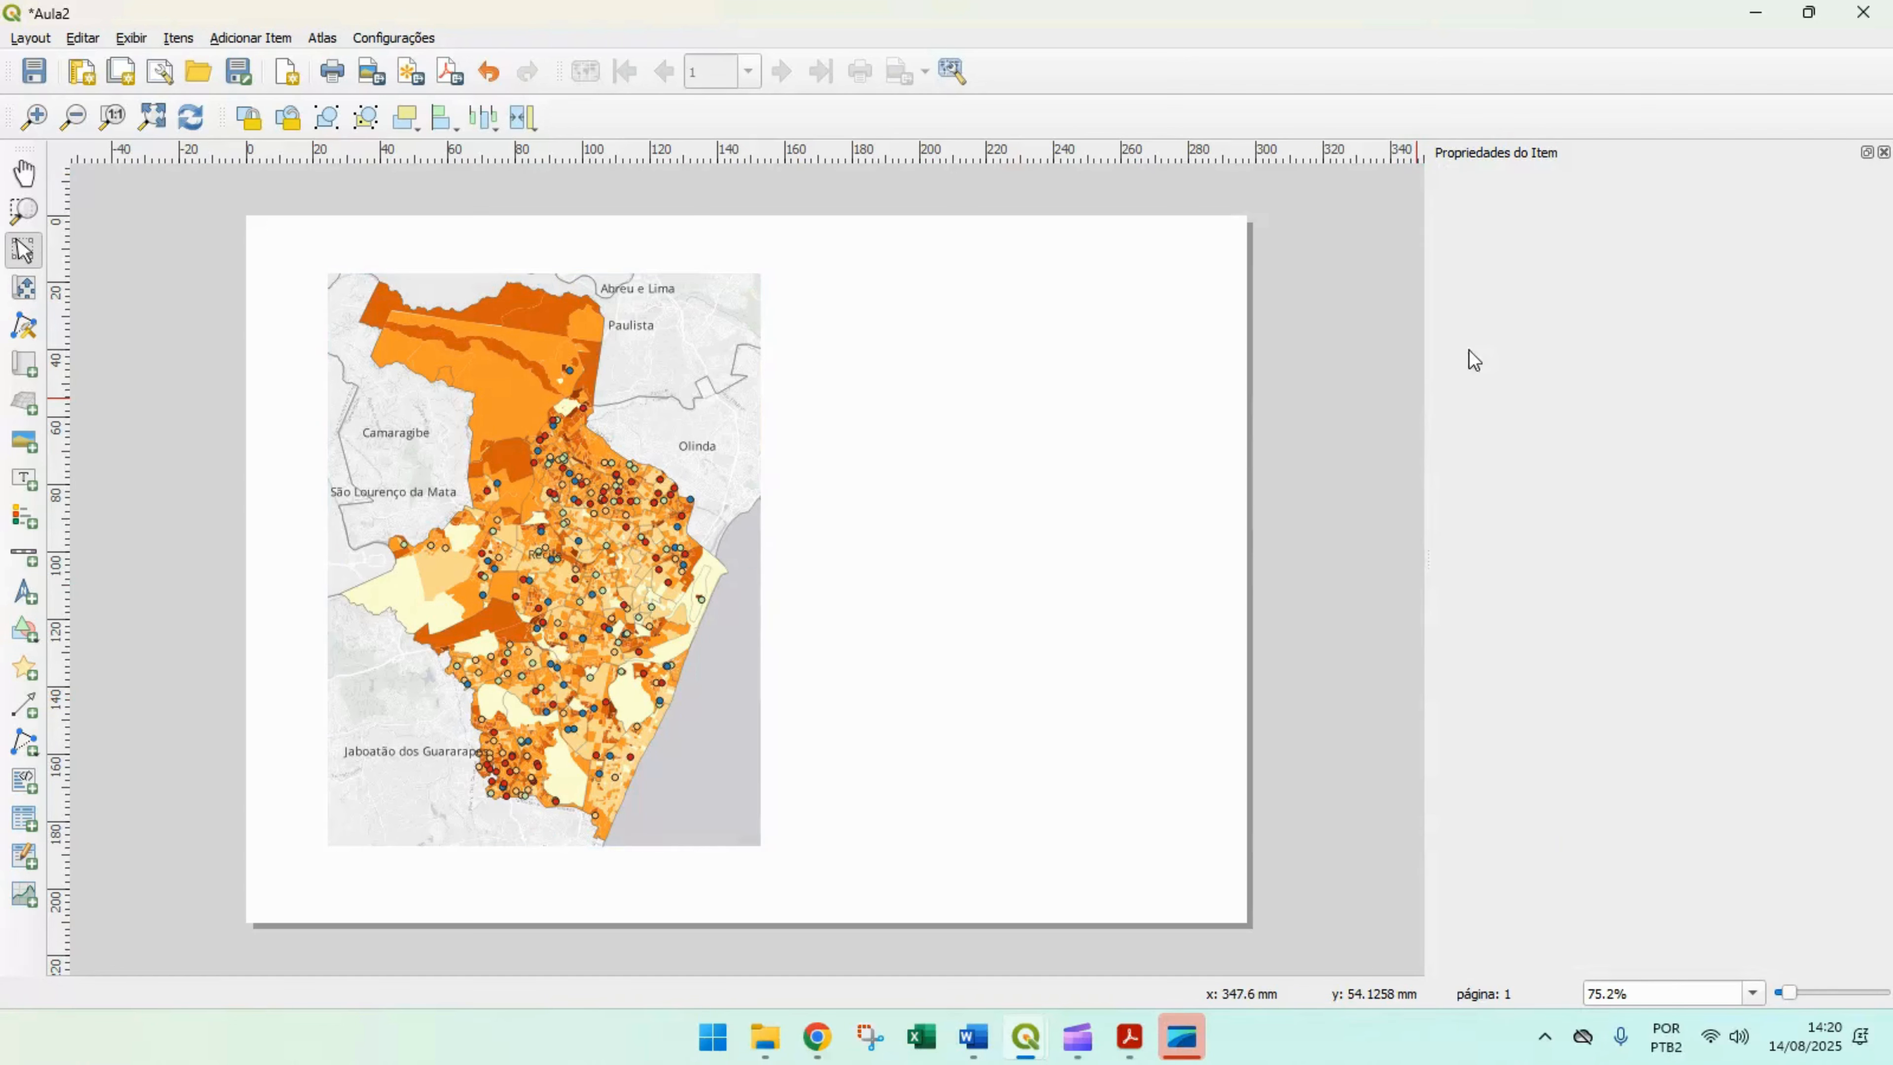
click(608, 514)
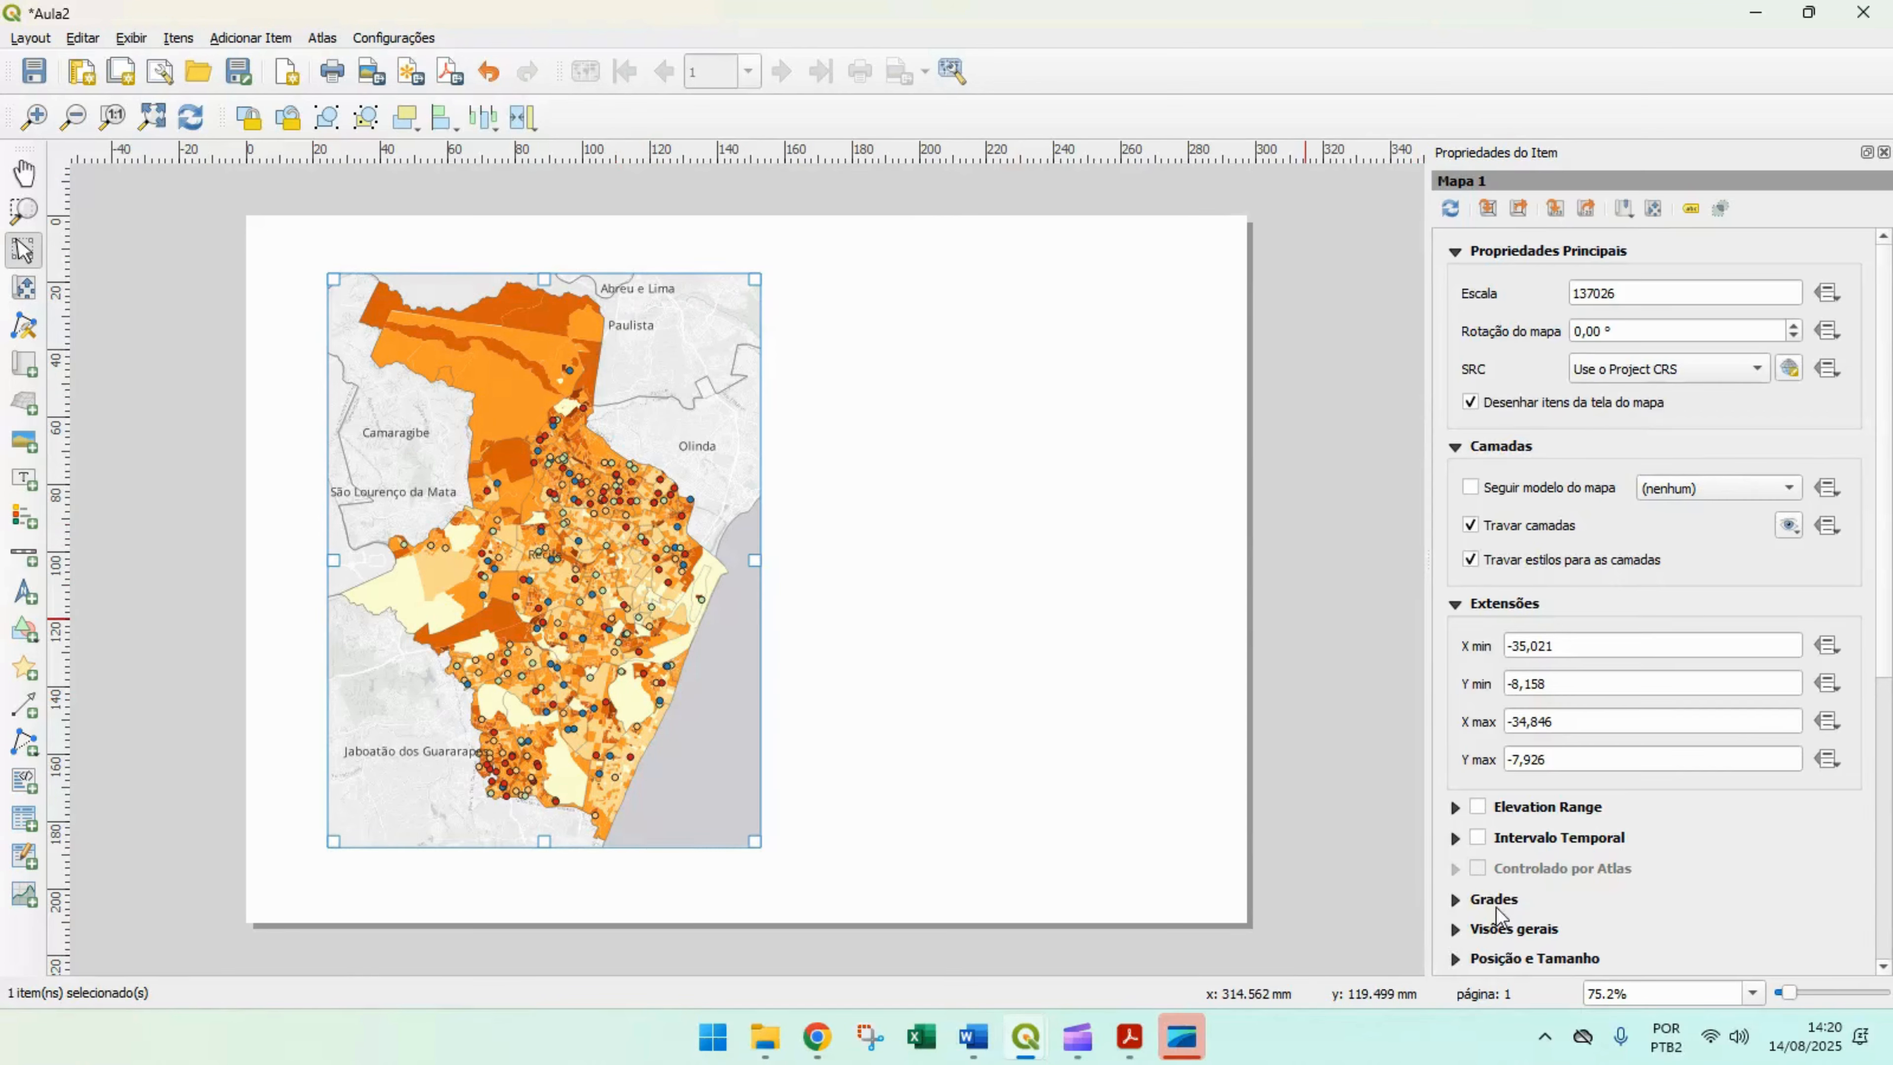
click(1460, 902)
click(1506, 806)
click(1615, 890)
drag(1425, 702, 1229, 701)
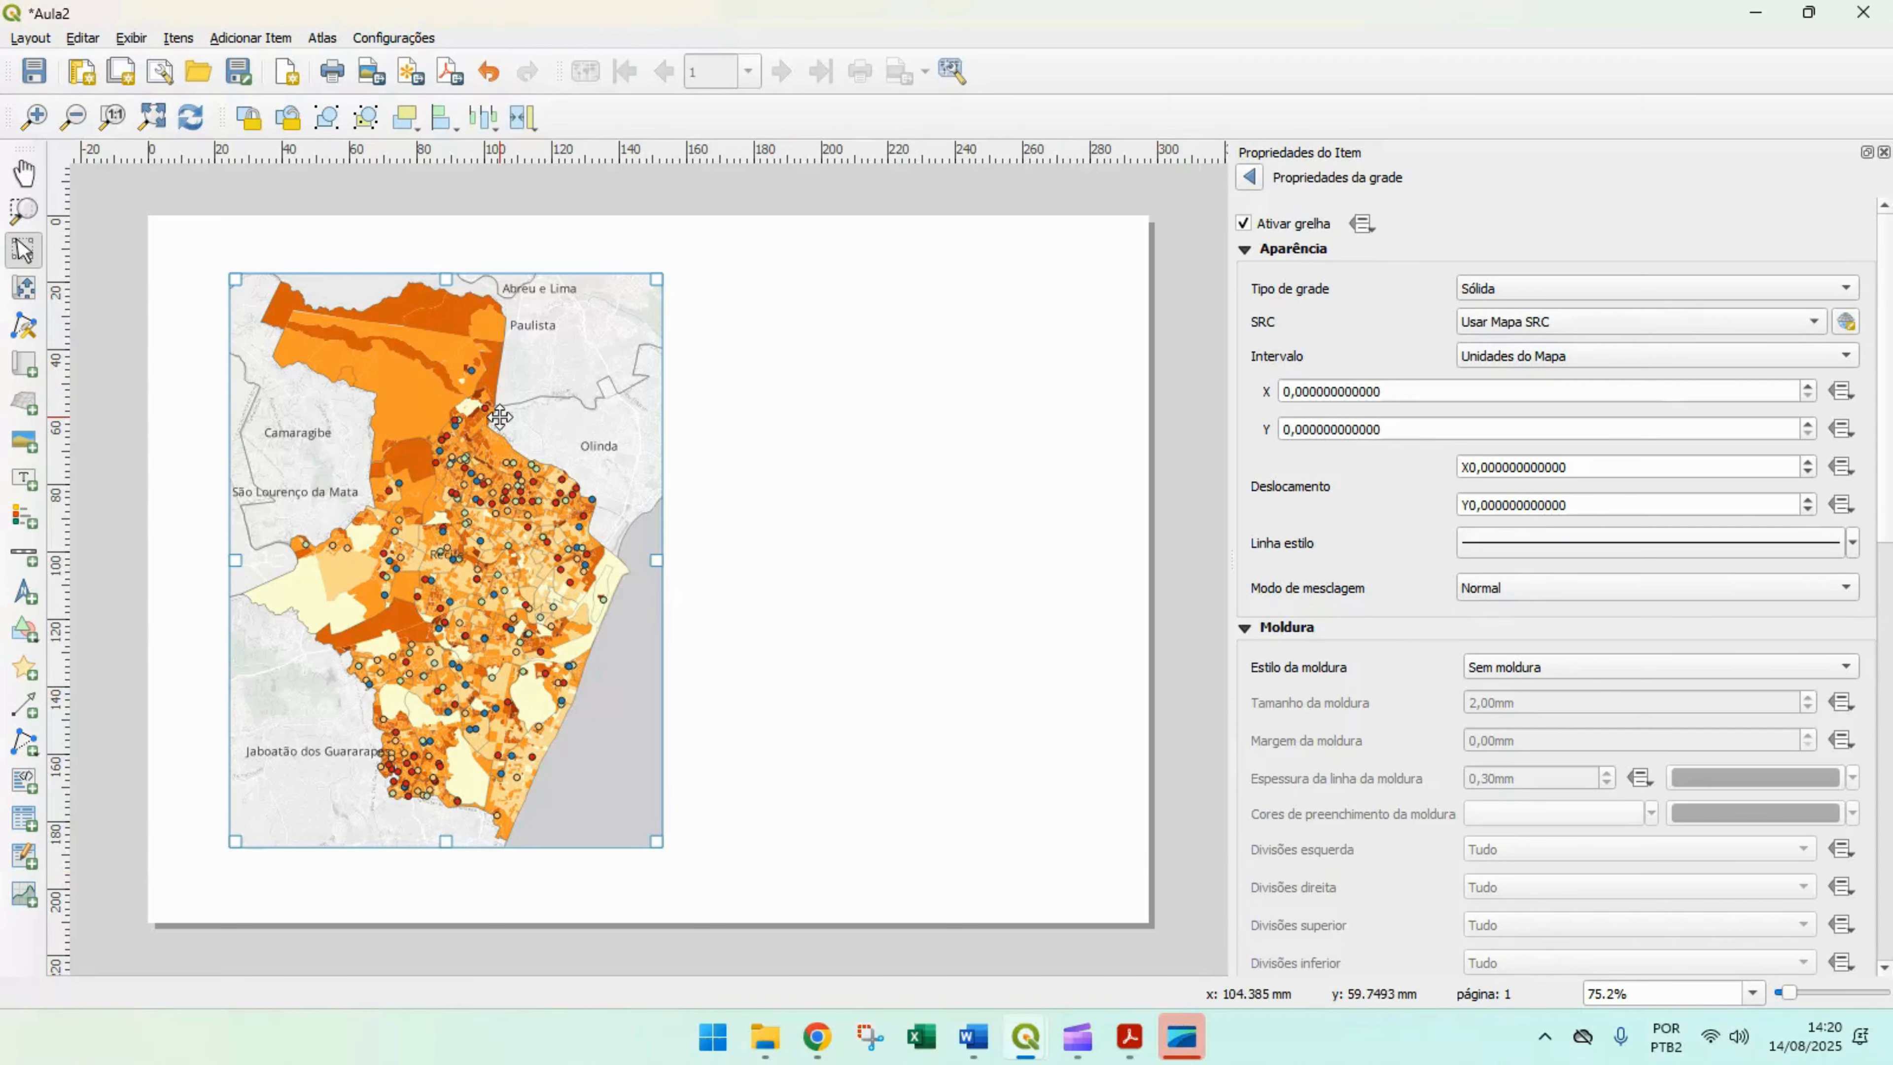
- Examine the coordinate reference systems offered for the grid without changing the selection
click(1813, 323)
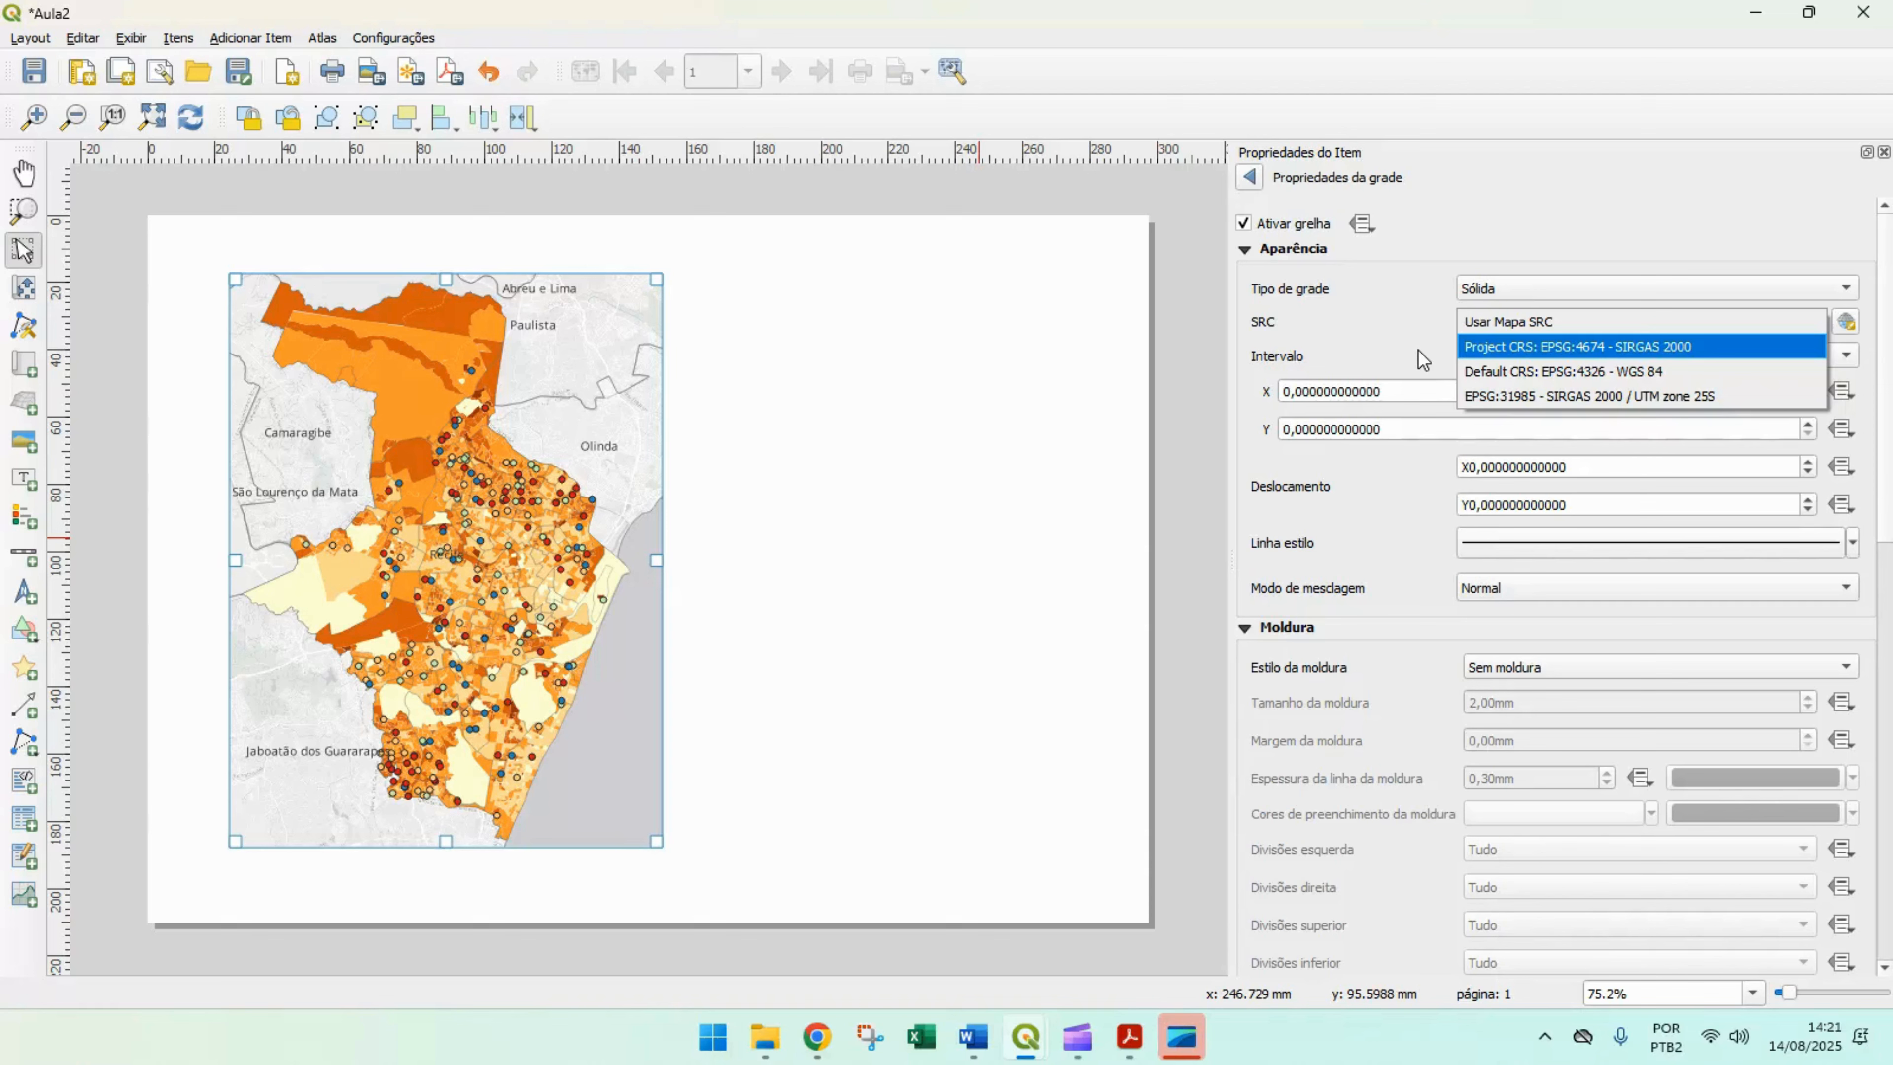
click(1394, 341)
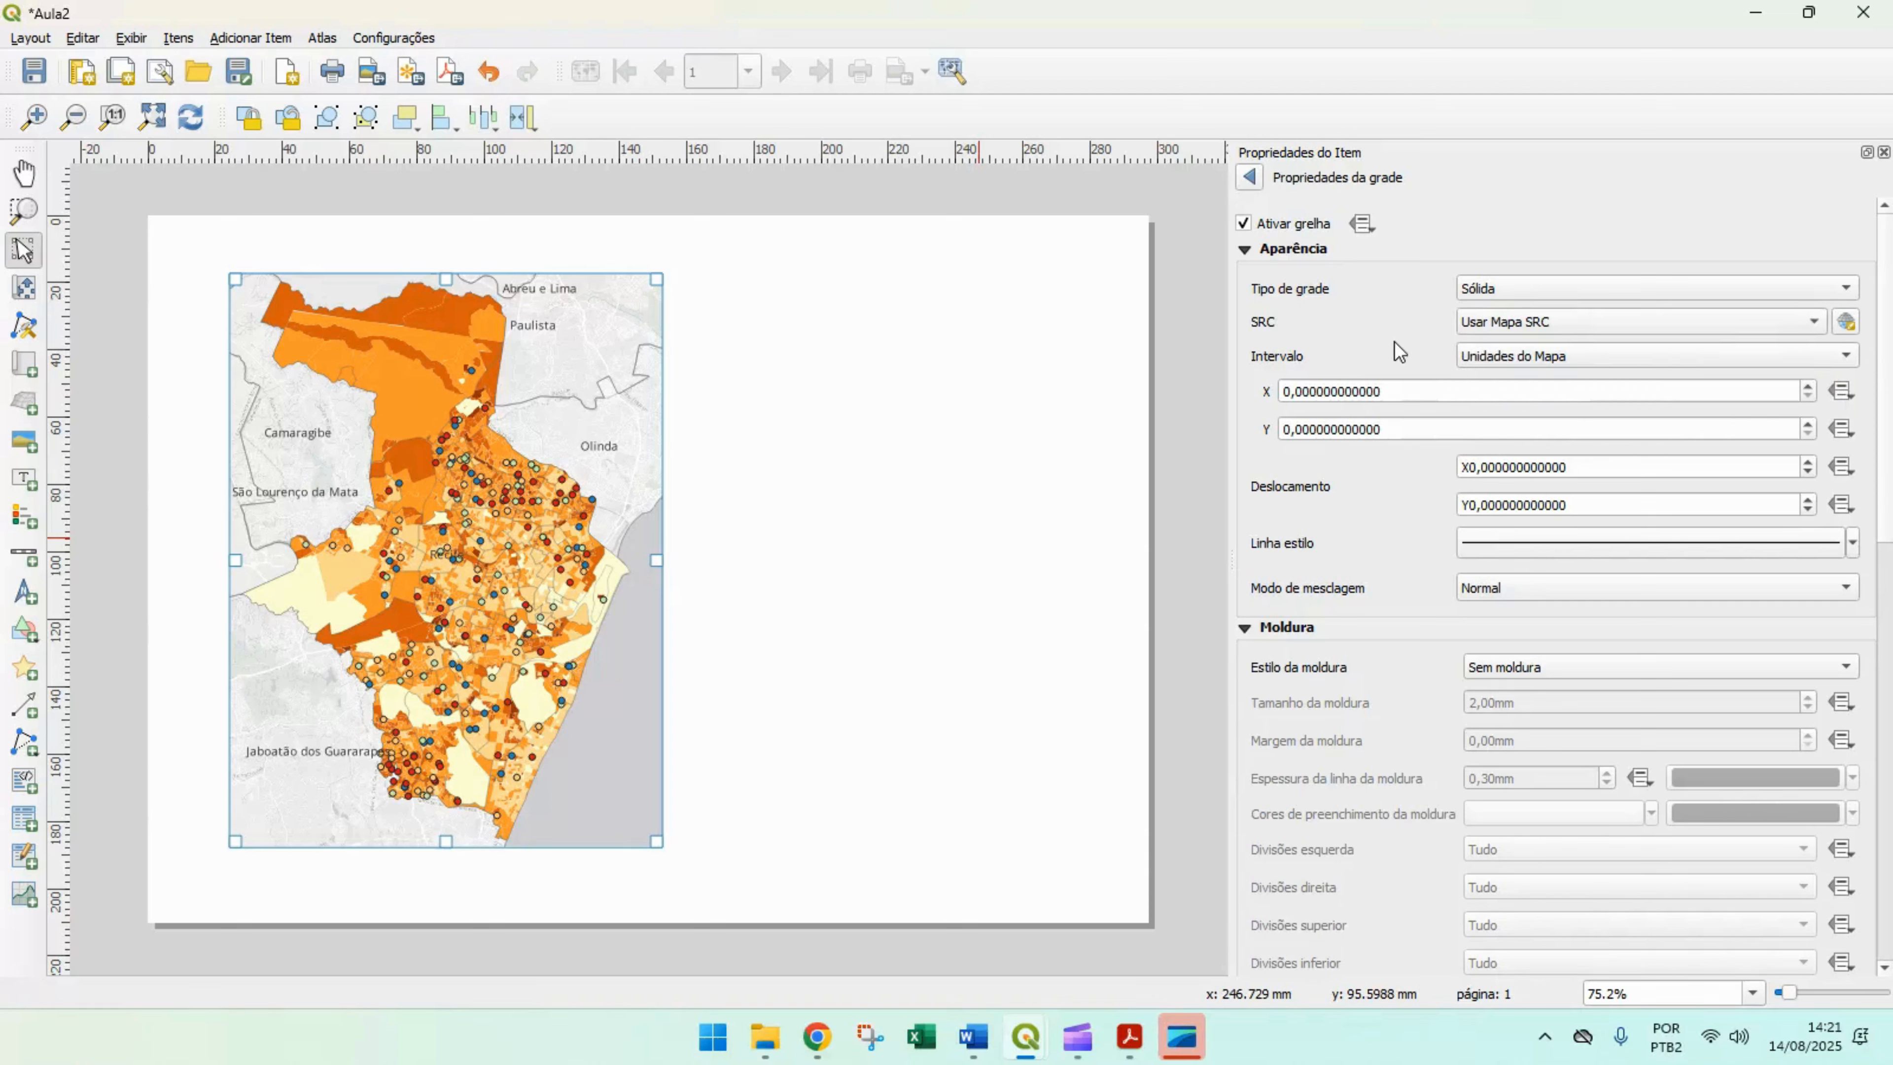
click(1760, 329)
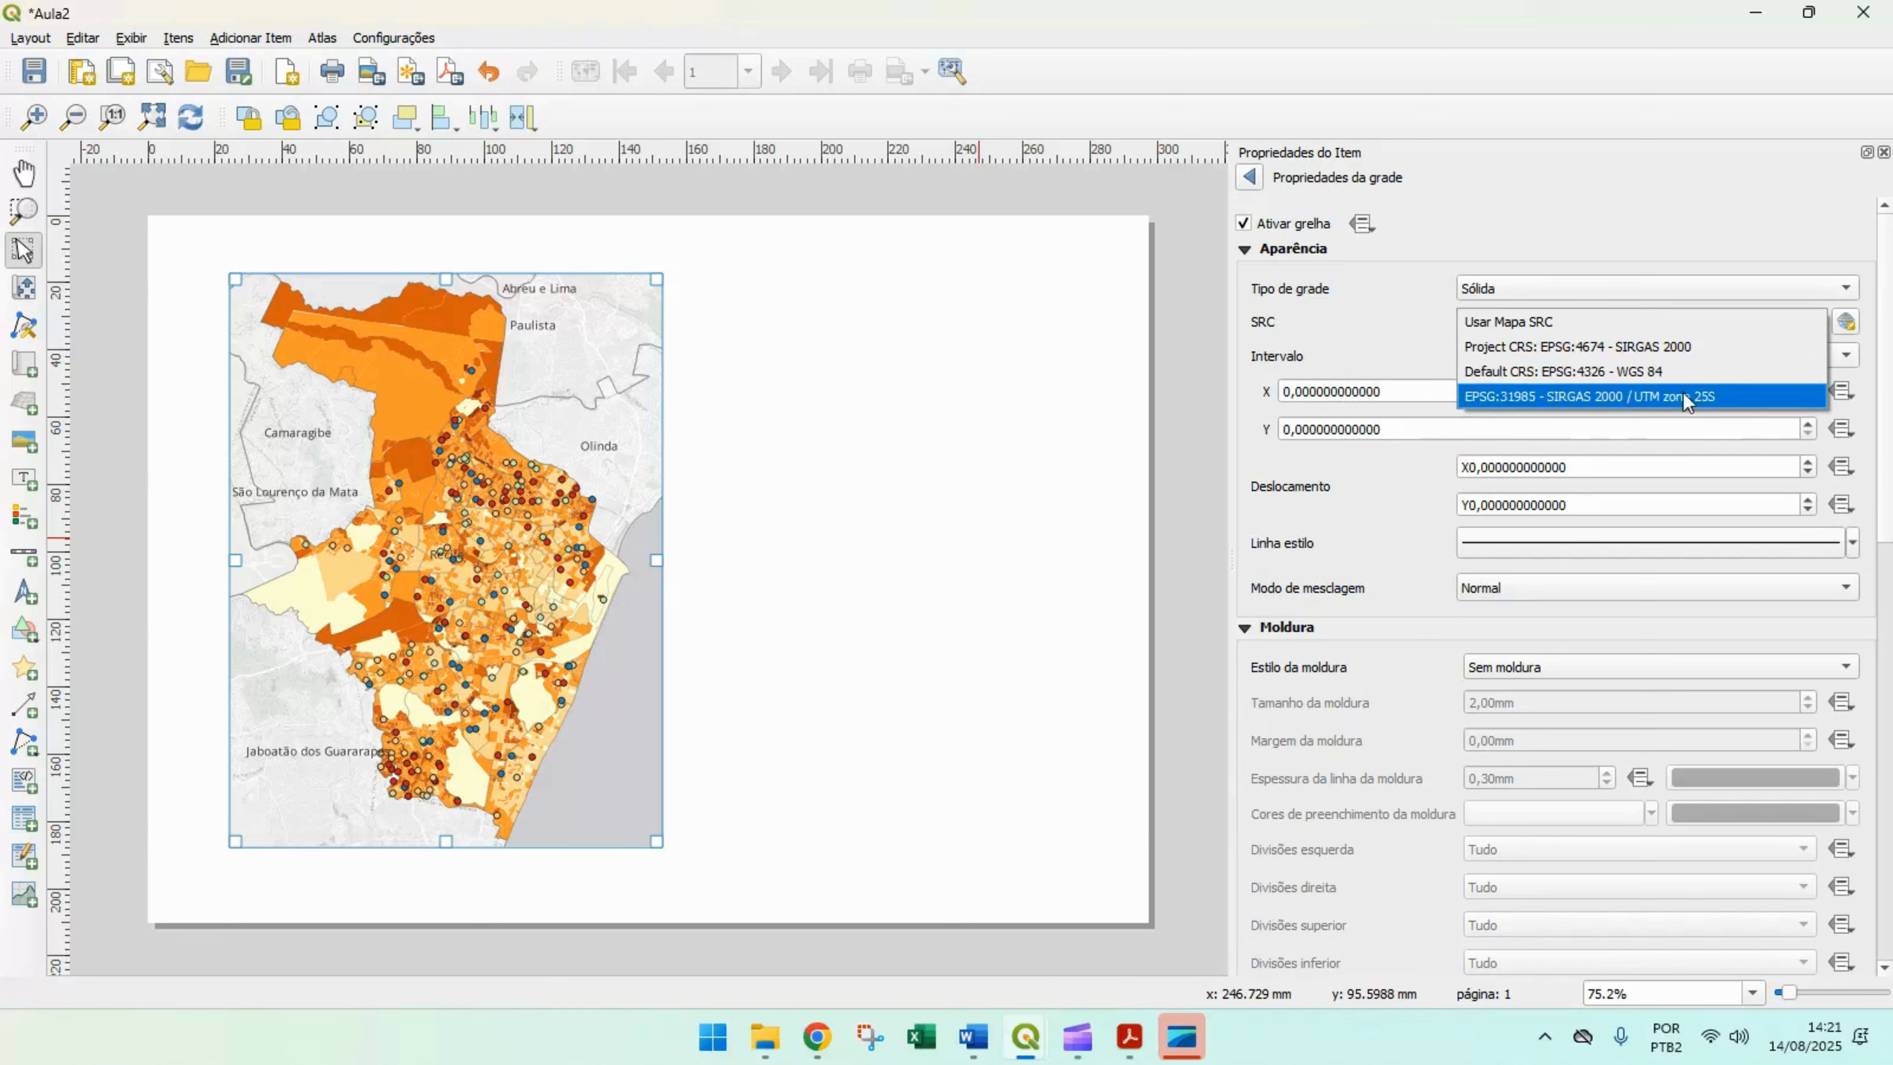
click(1350, 319)
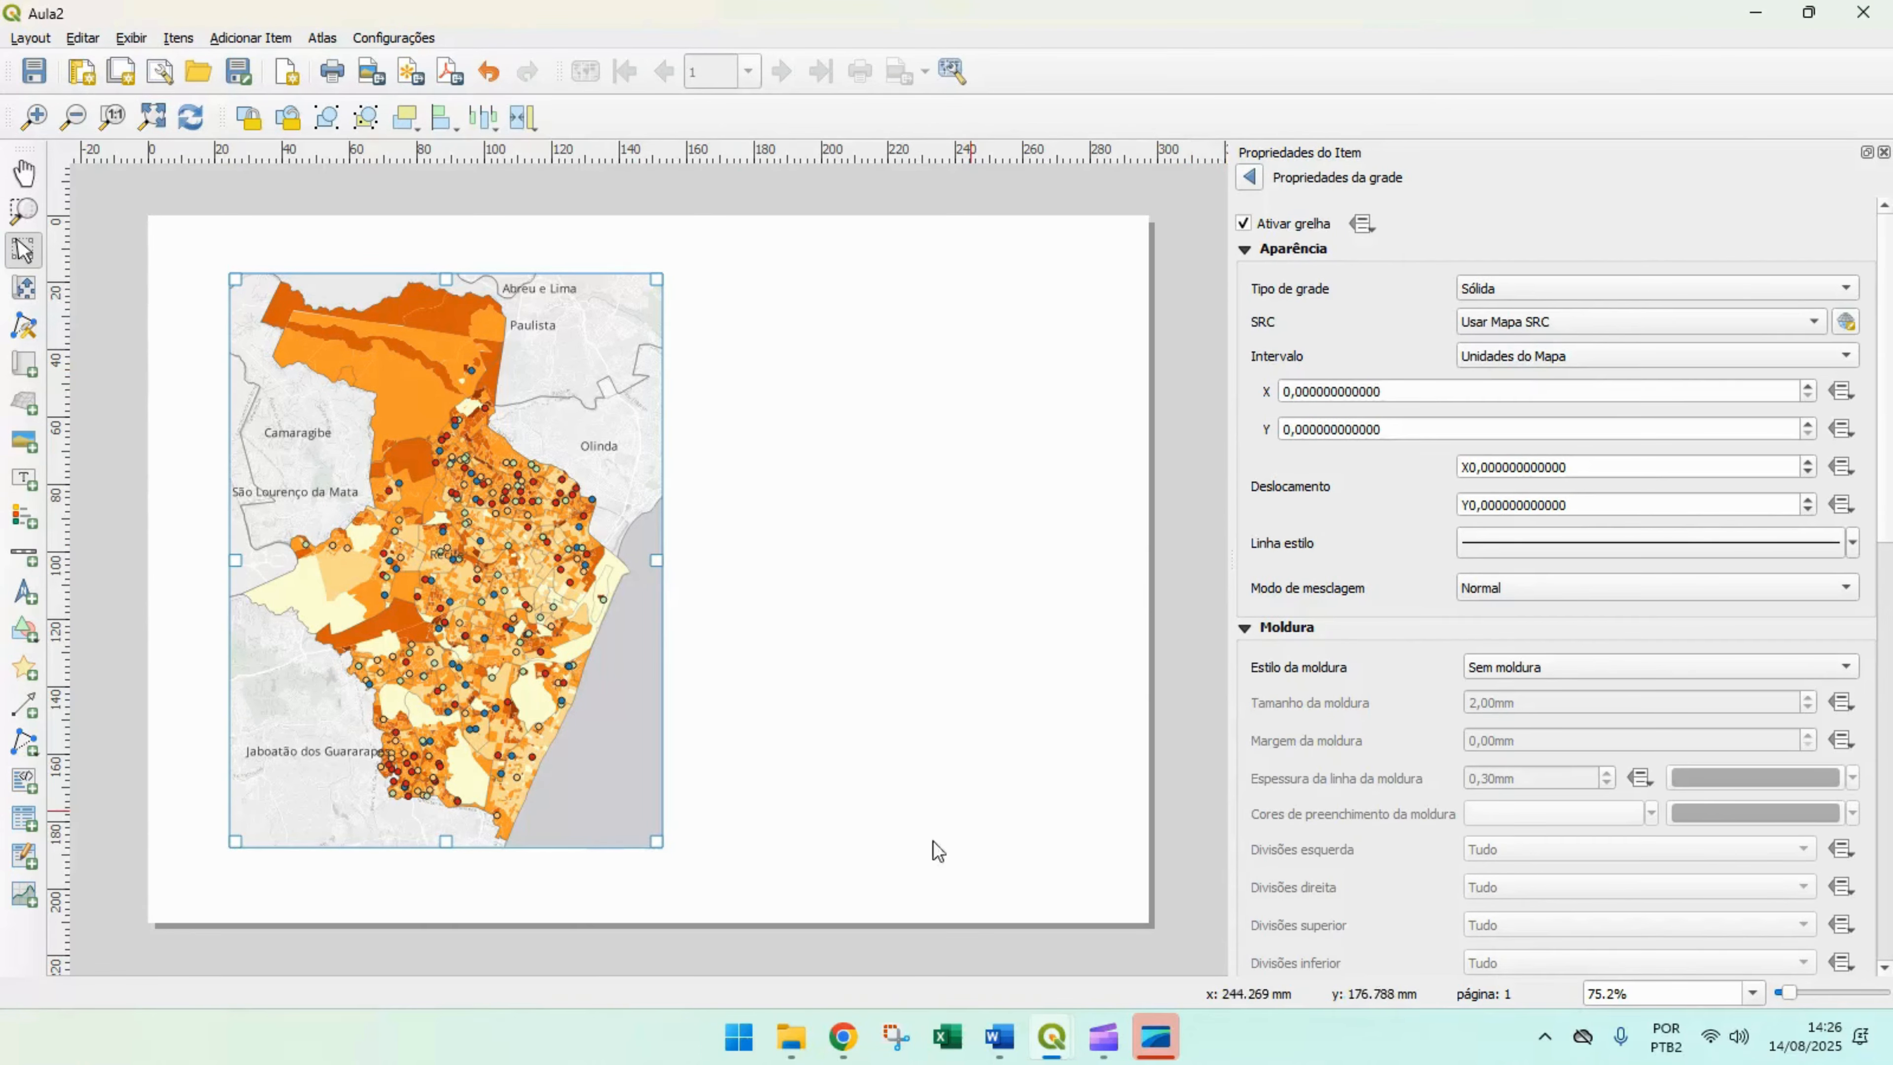
- Set the grid's X and Y intervals to 0,07 map units
click(1312, 391)
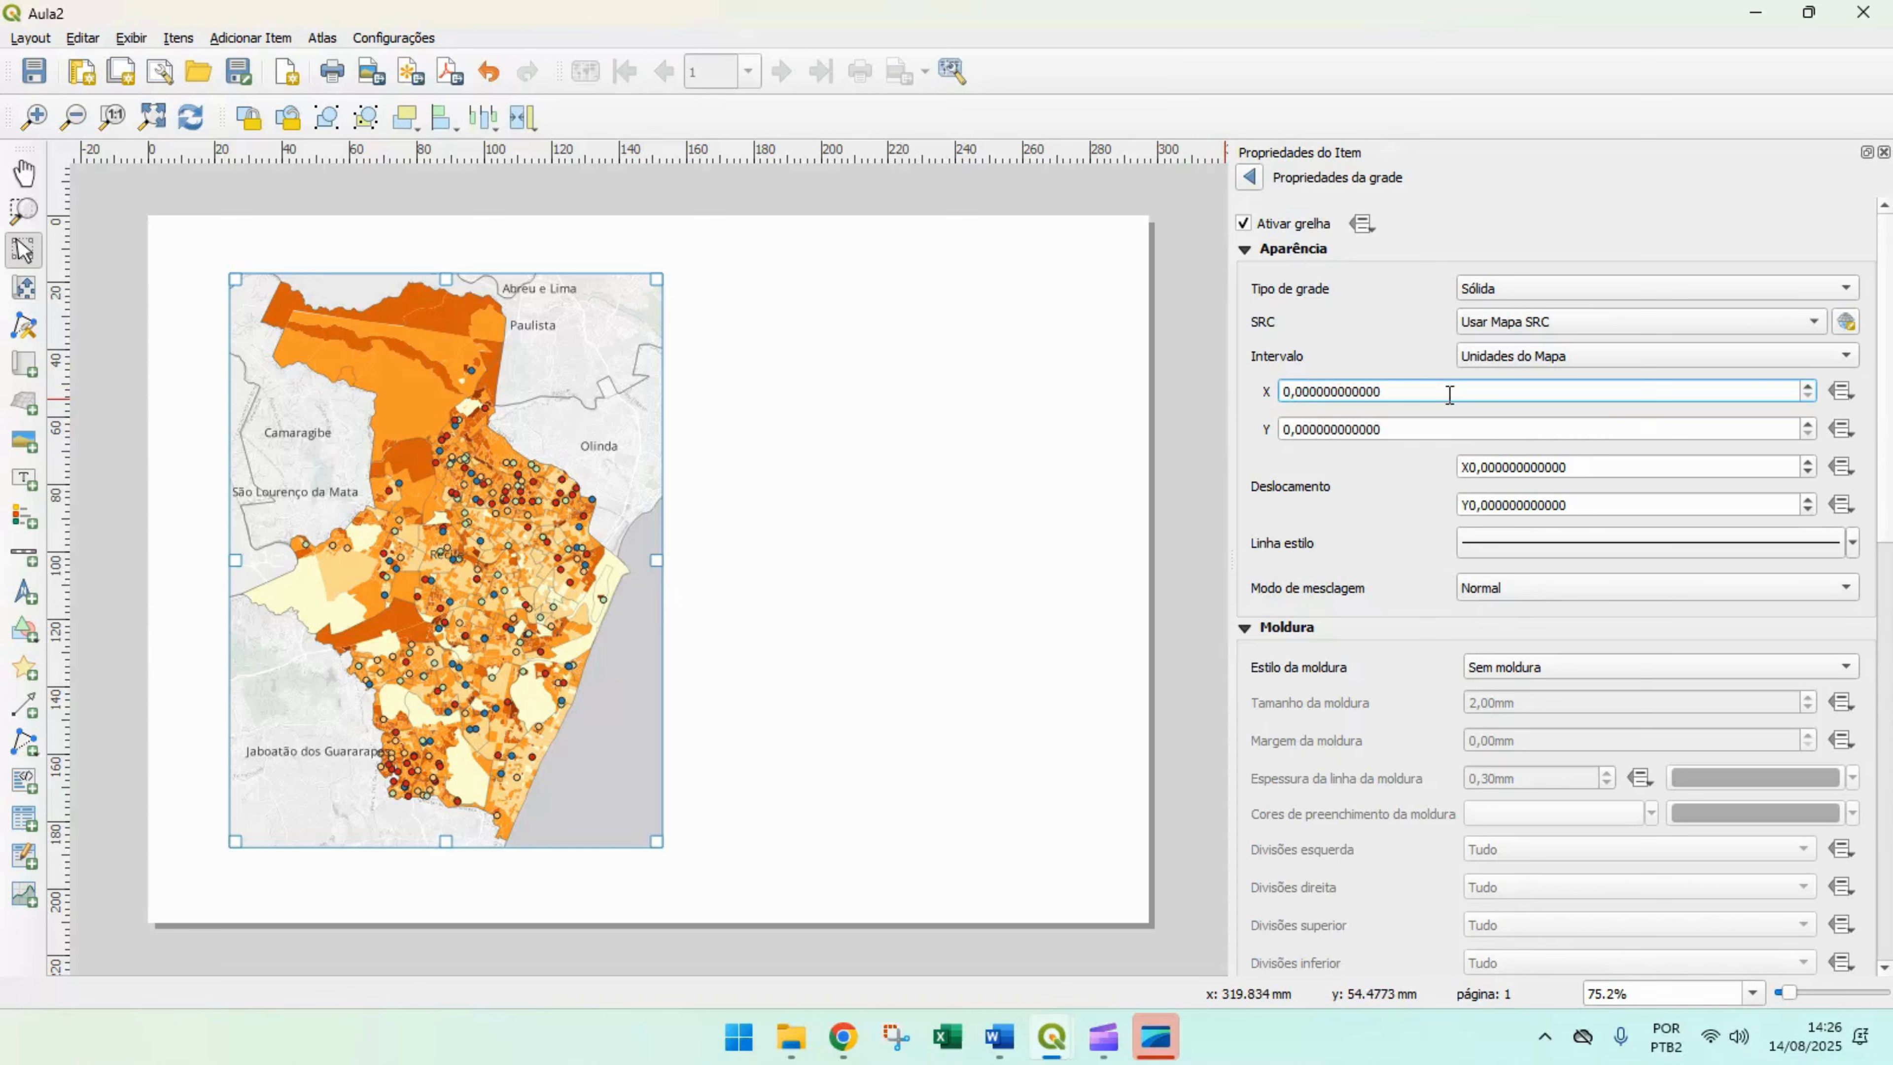
drag(1415, 393, 1233, 392)
key(ctrl+v)
click(1329, 431)
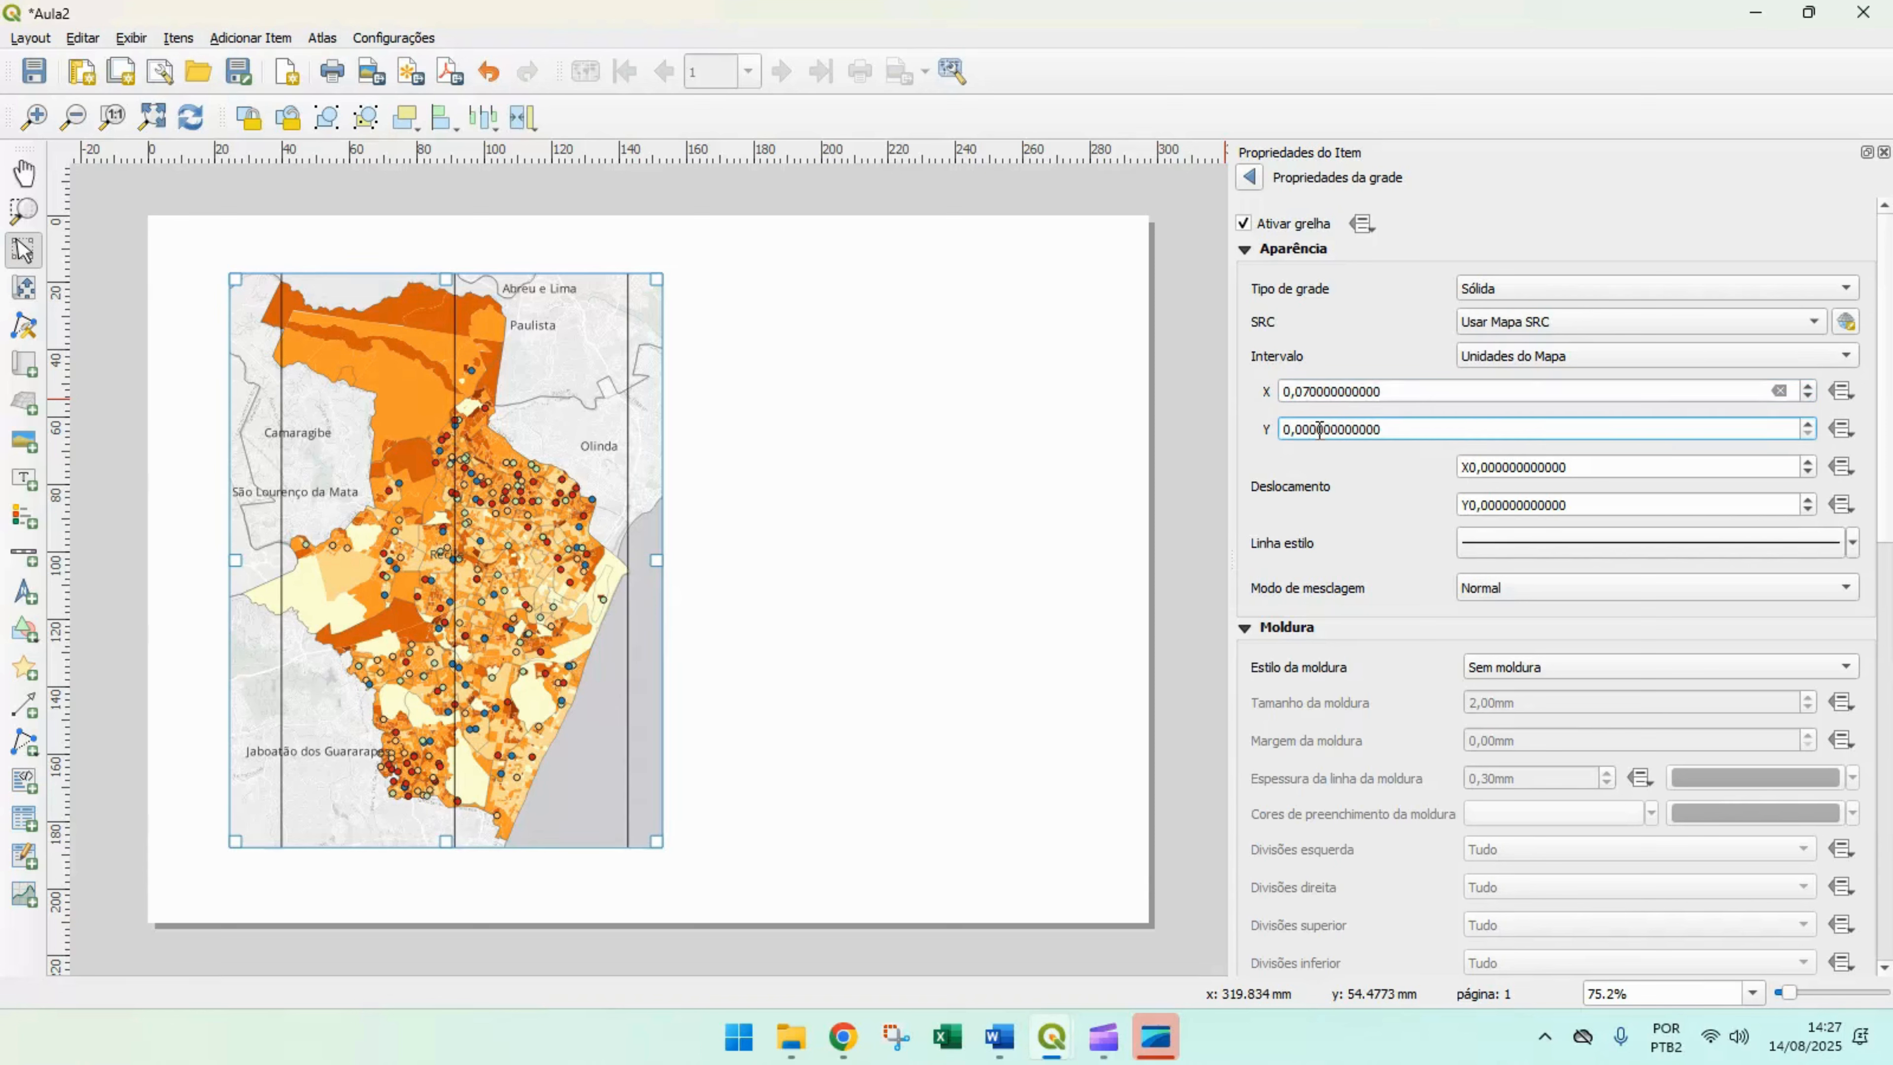
drag(1235, 443, 1275, 411)
click(1373, 490)
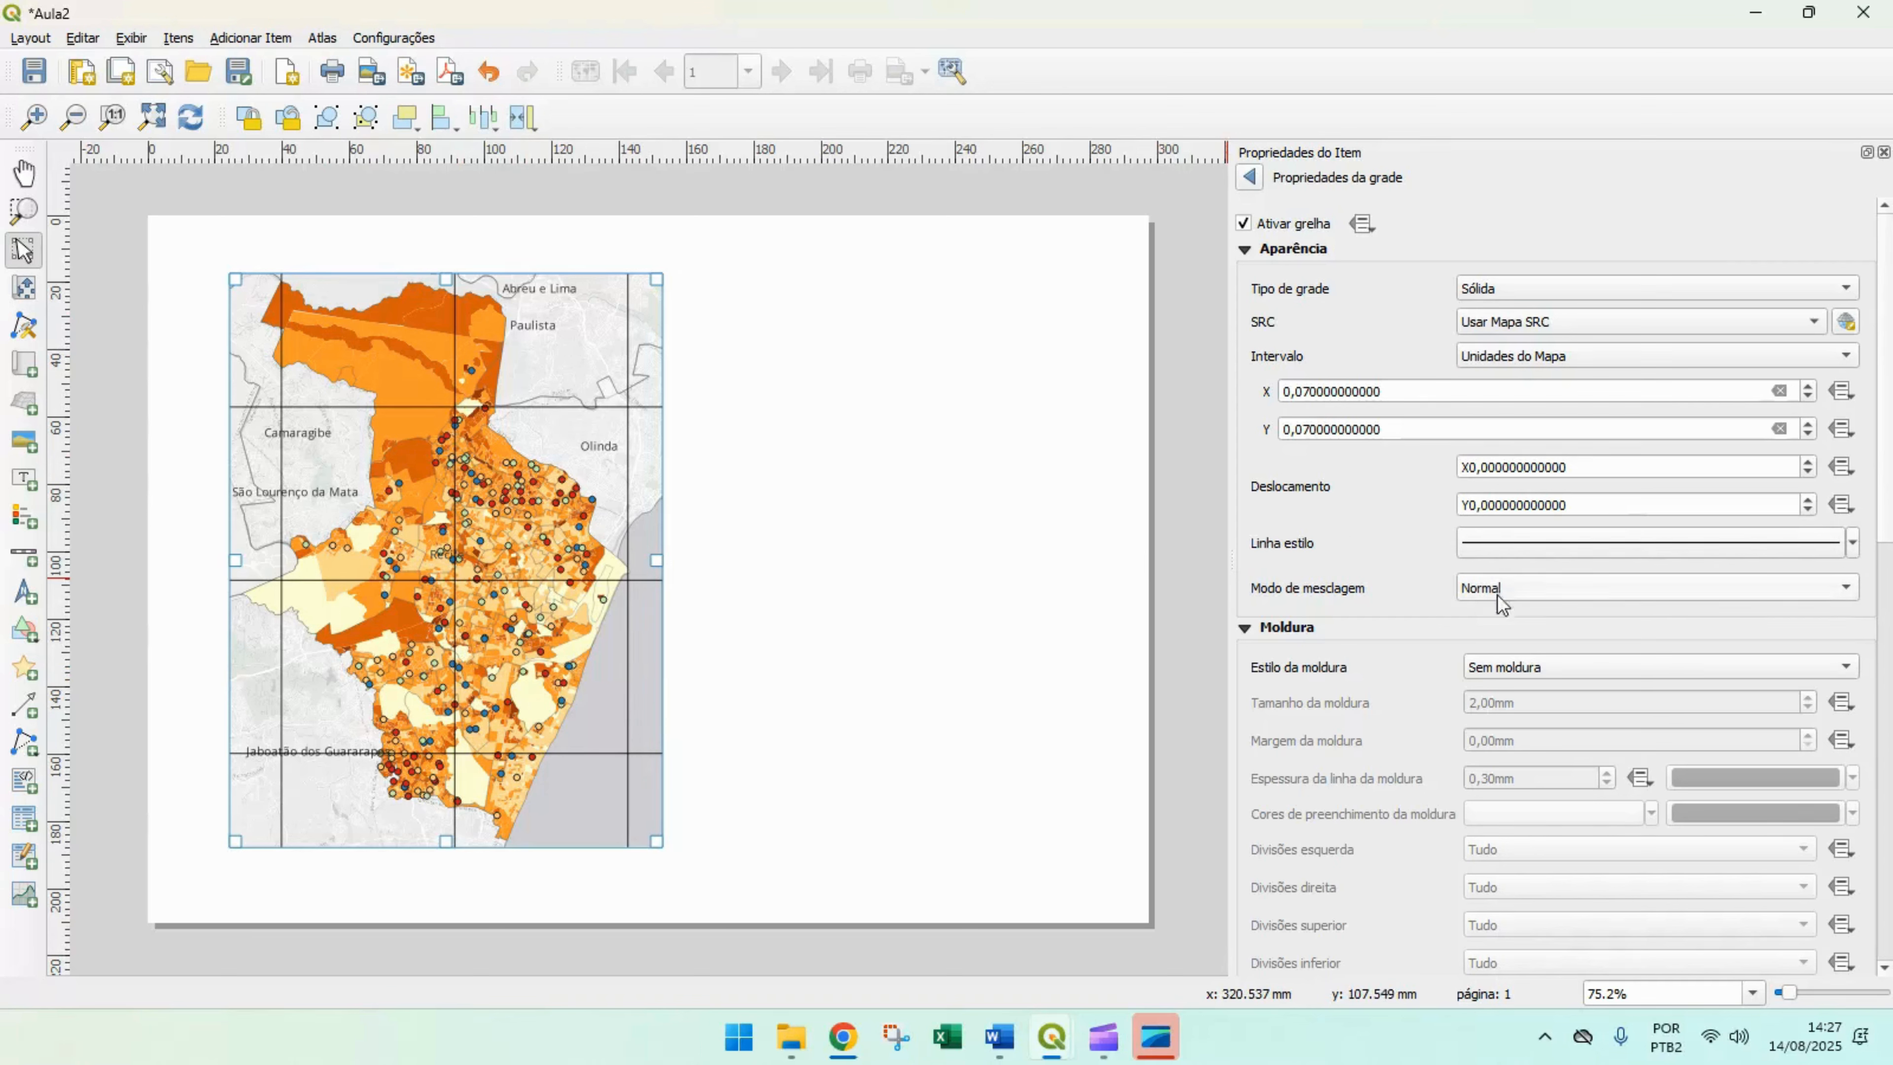
- Set the grid's frame style to "Linhas interiores e exteriores"
scroll(1888, 489, down, 7)
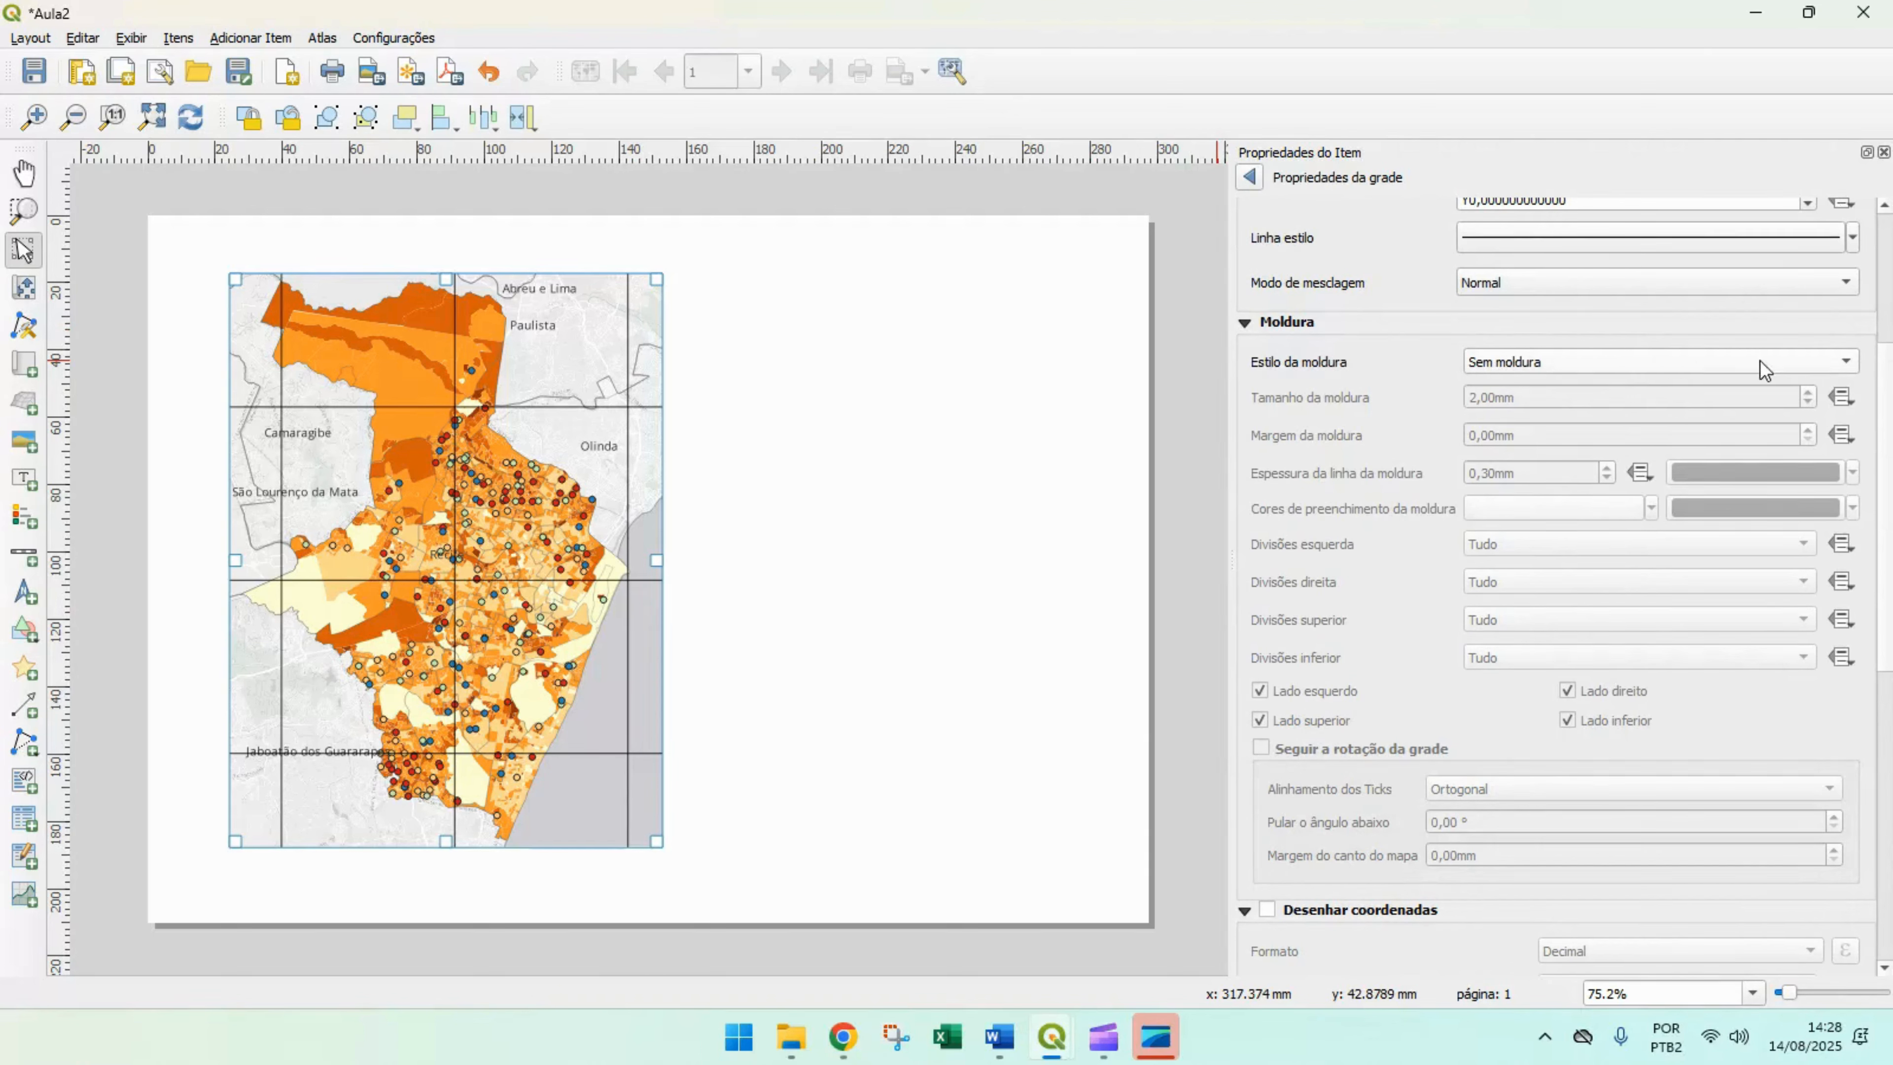
click(1846, 363)
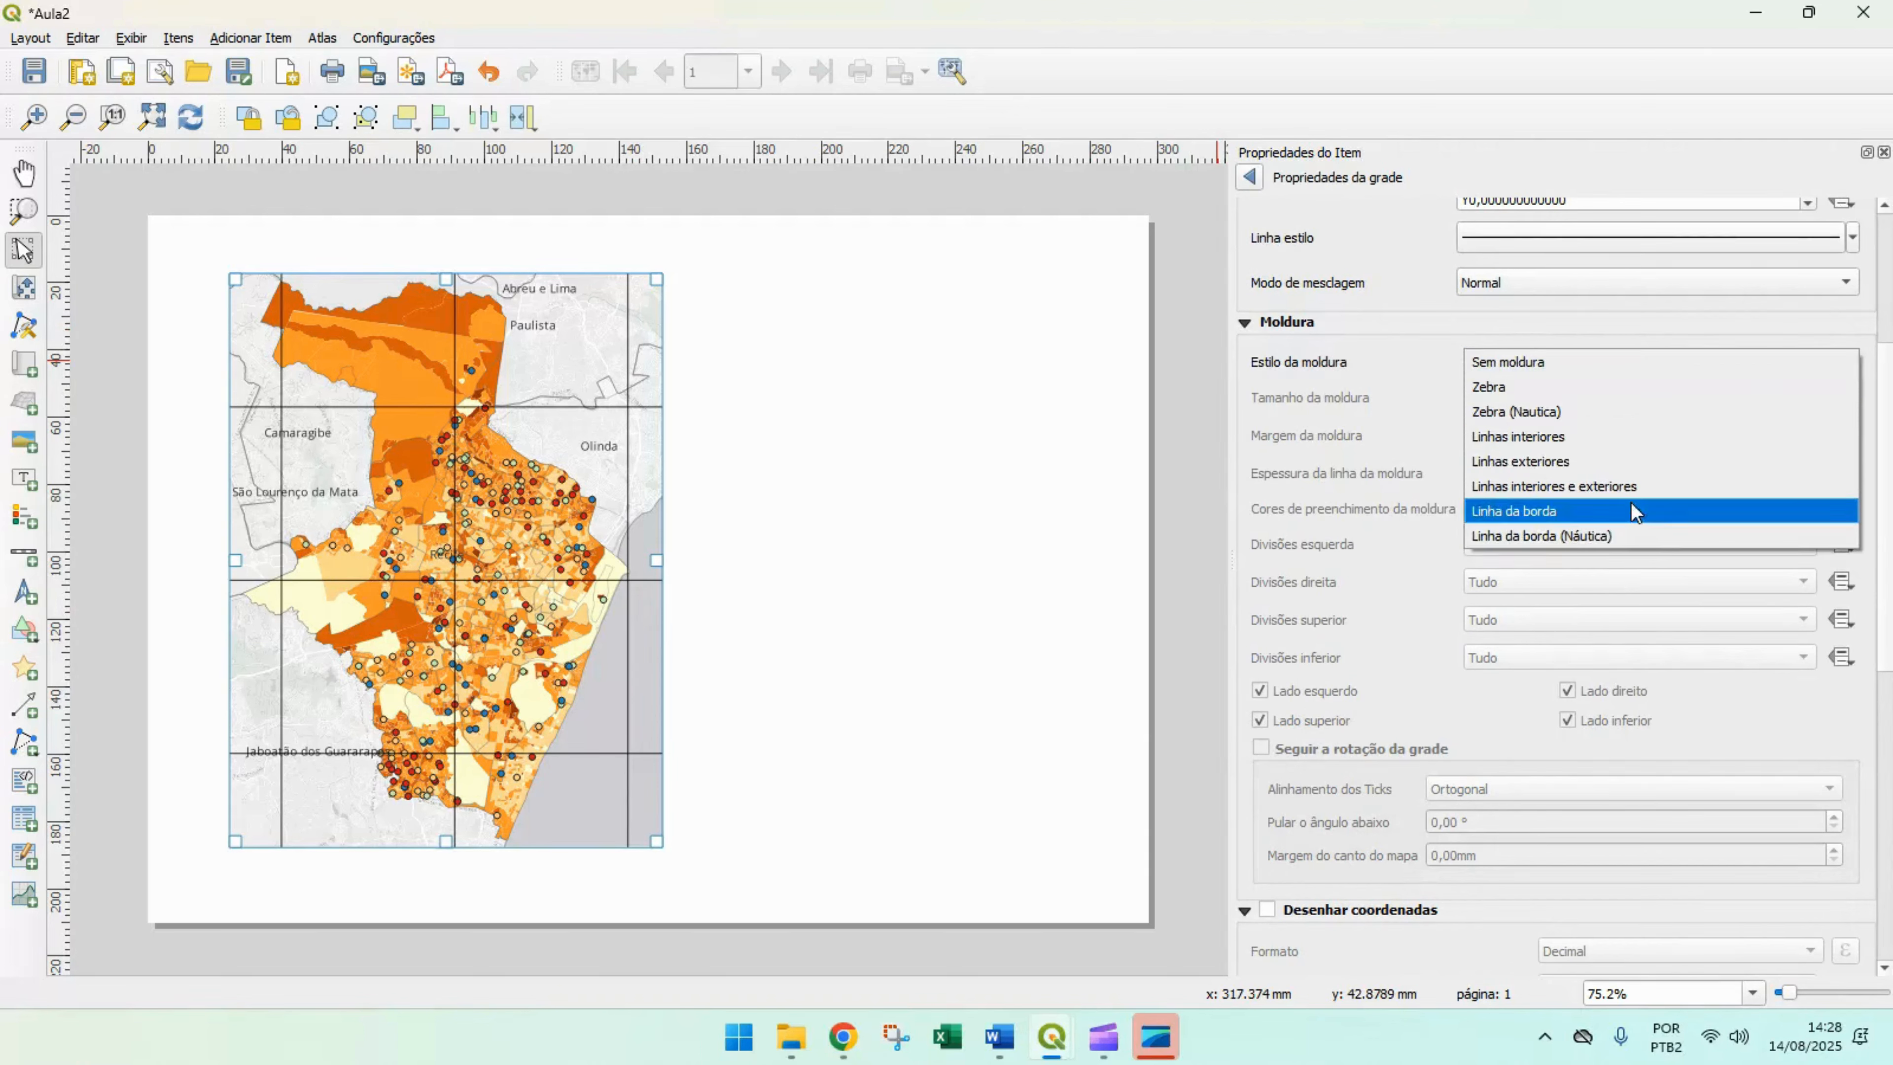
click(1651, 485)
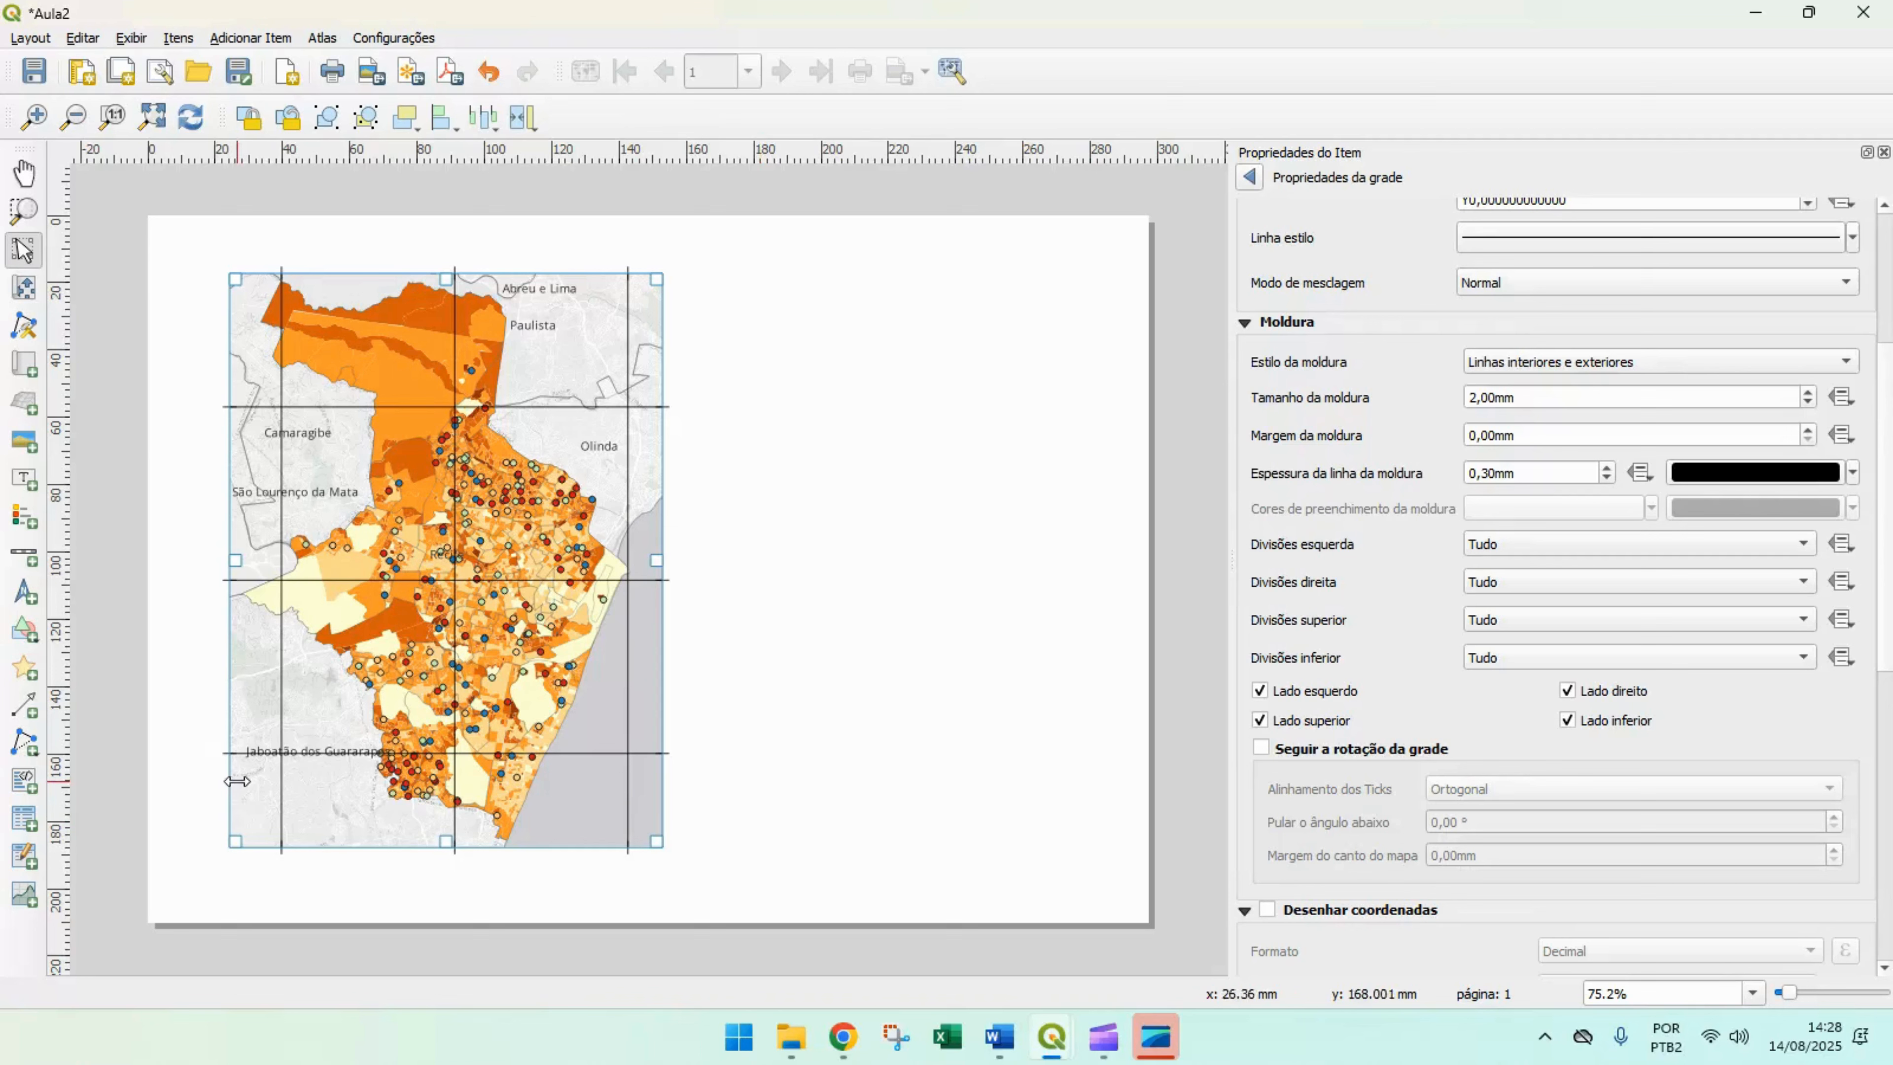
- Try the "Zebra (Nautica)" frame style and switch back to "Linhas interiores e exteriores"
click(1836, 364)
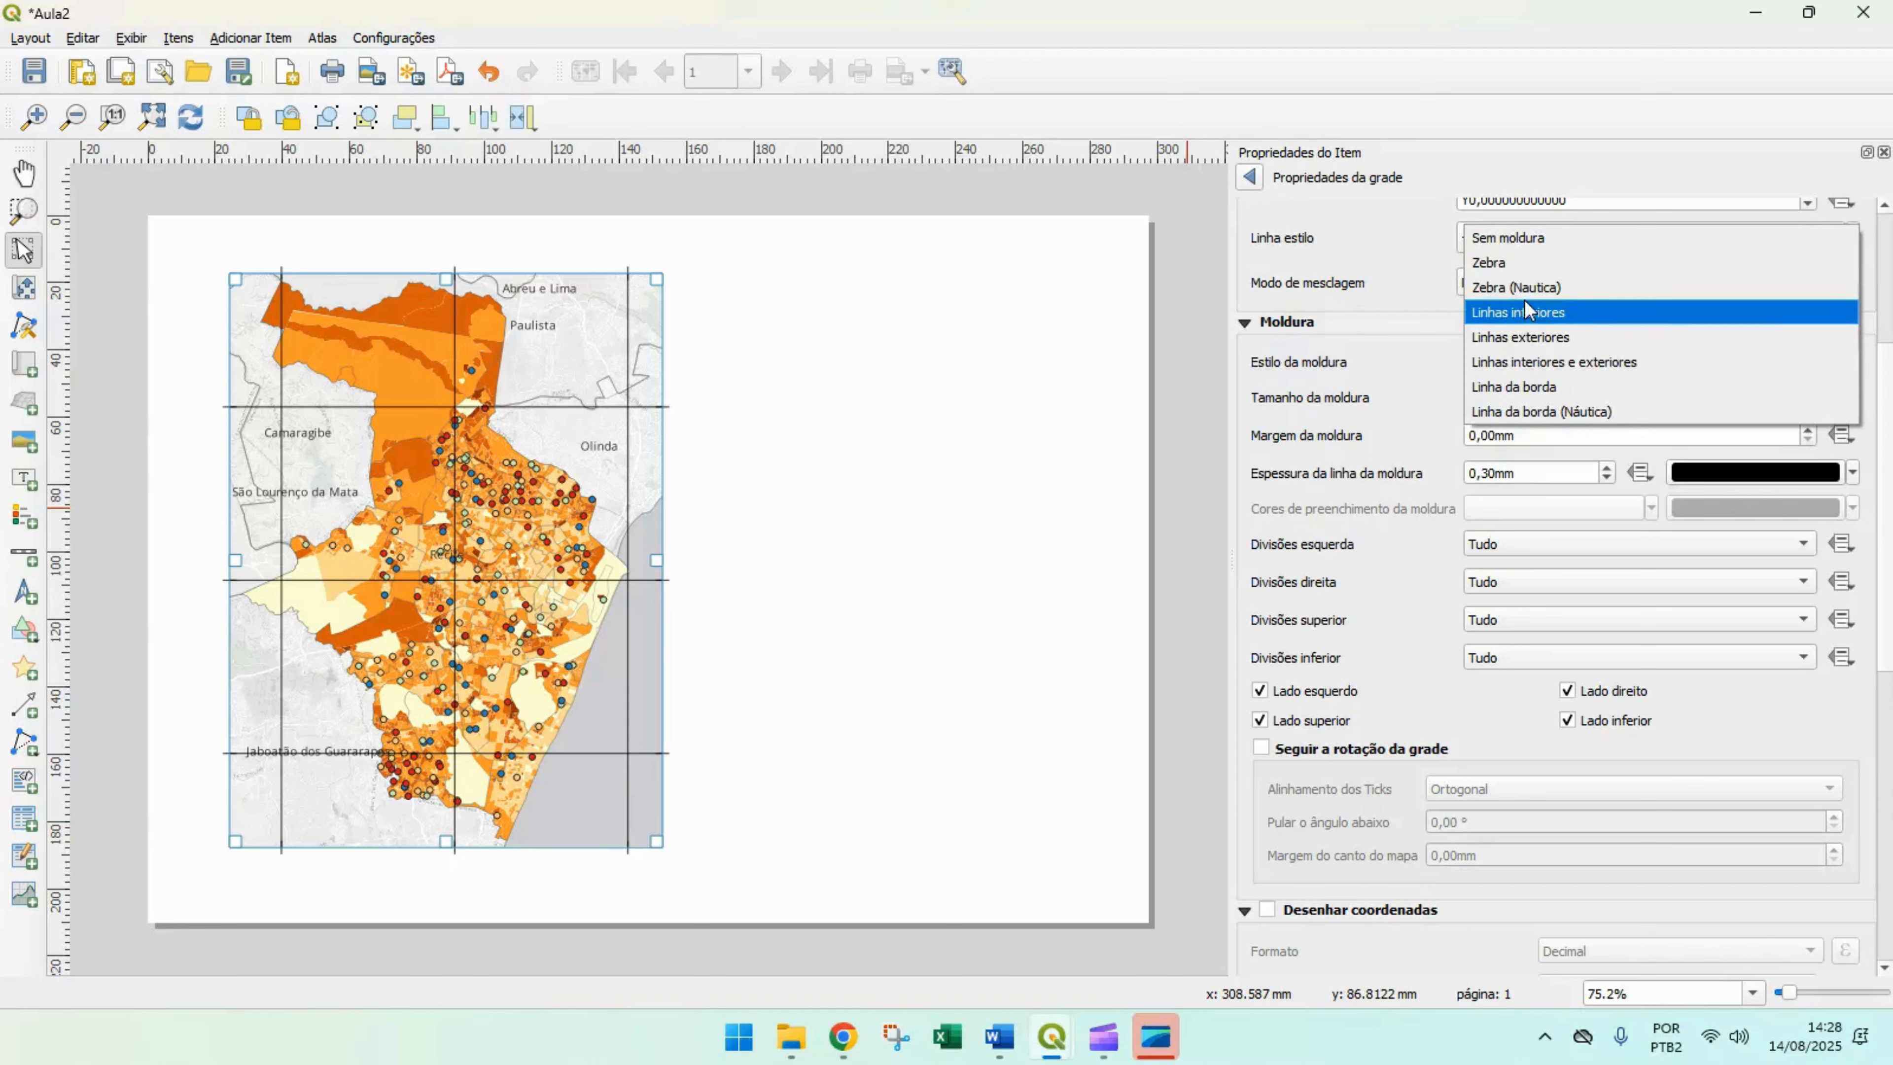
click(1516, 287)
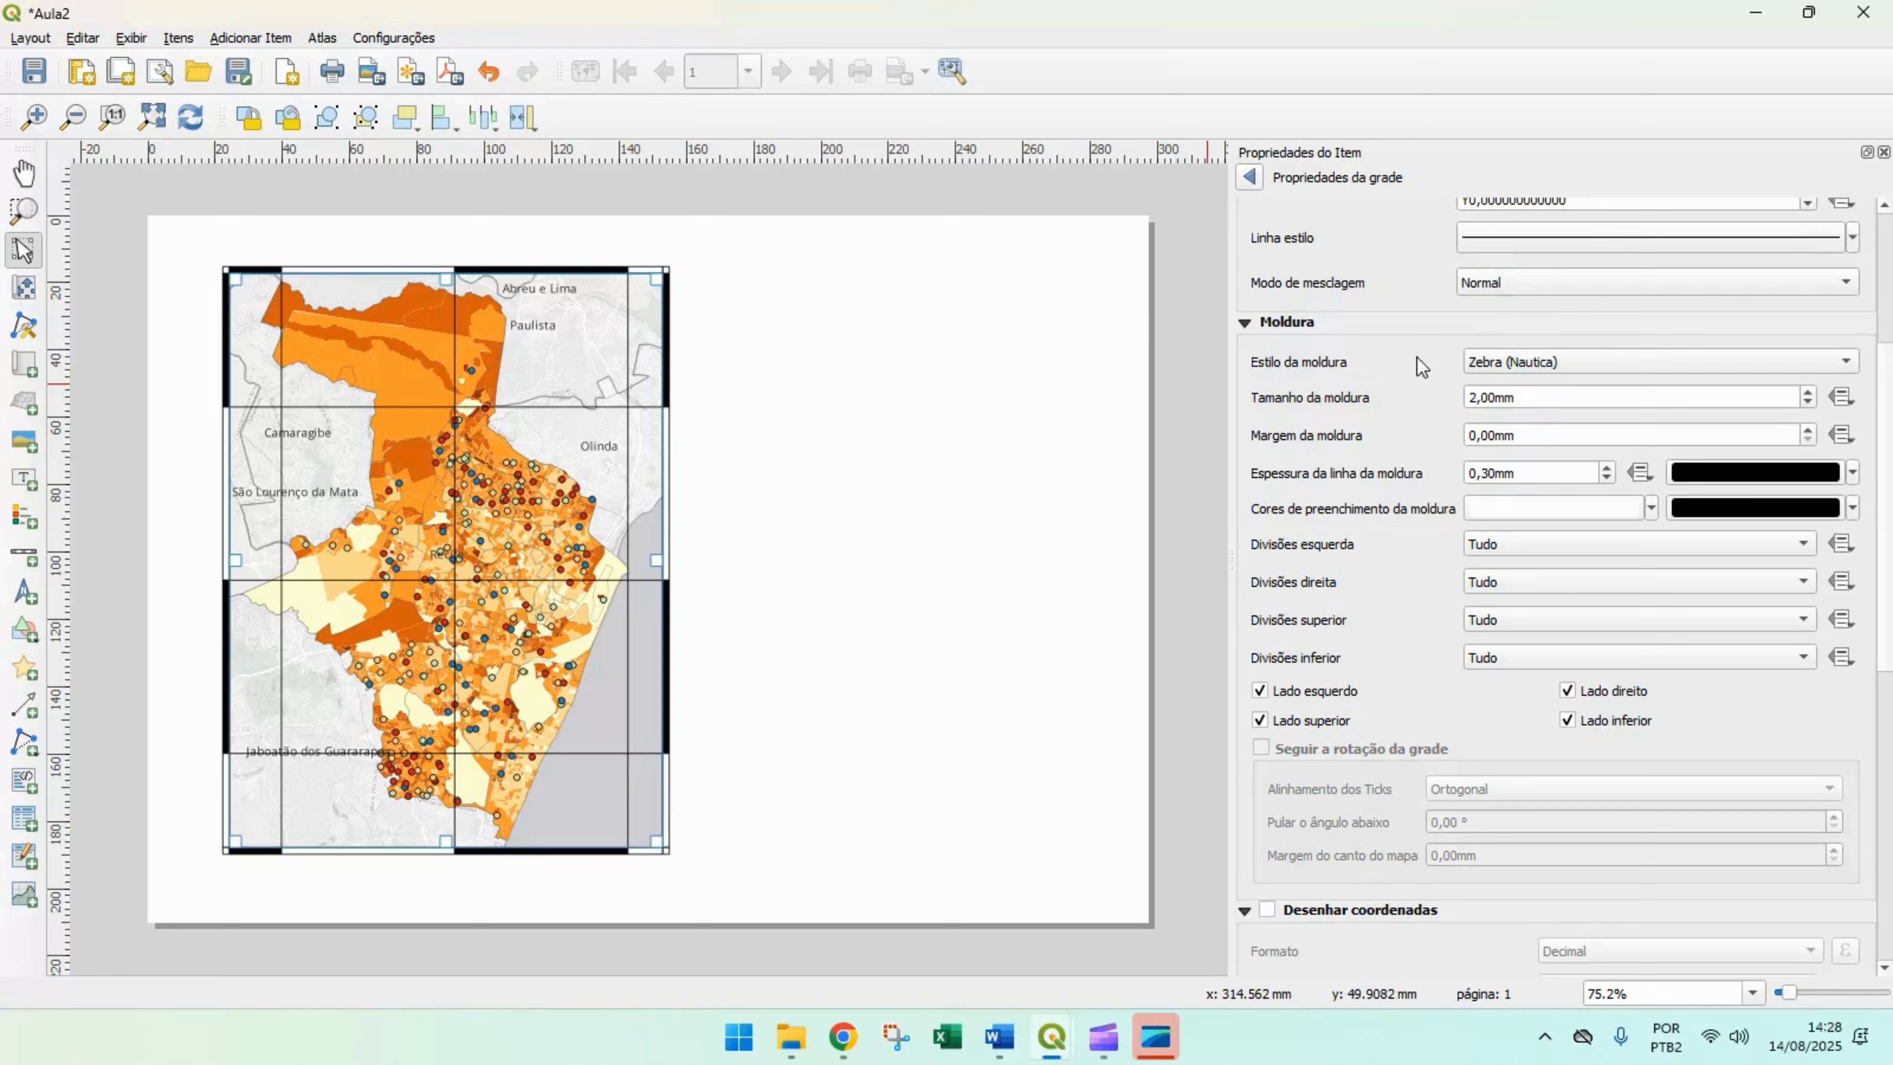
click(1550, 363)
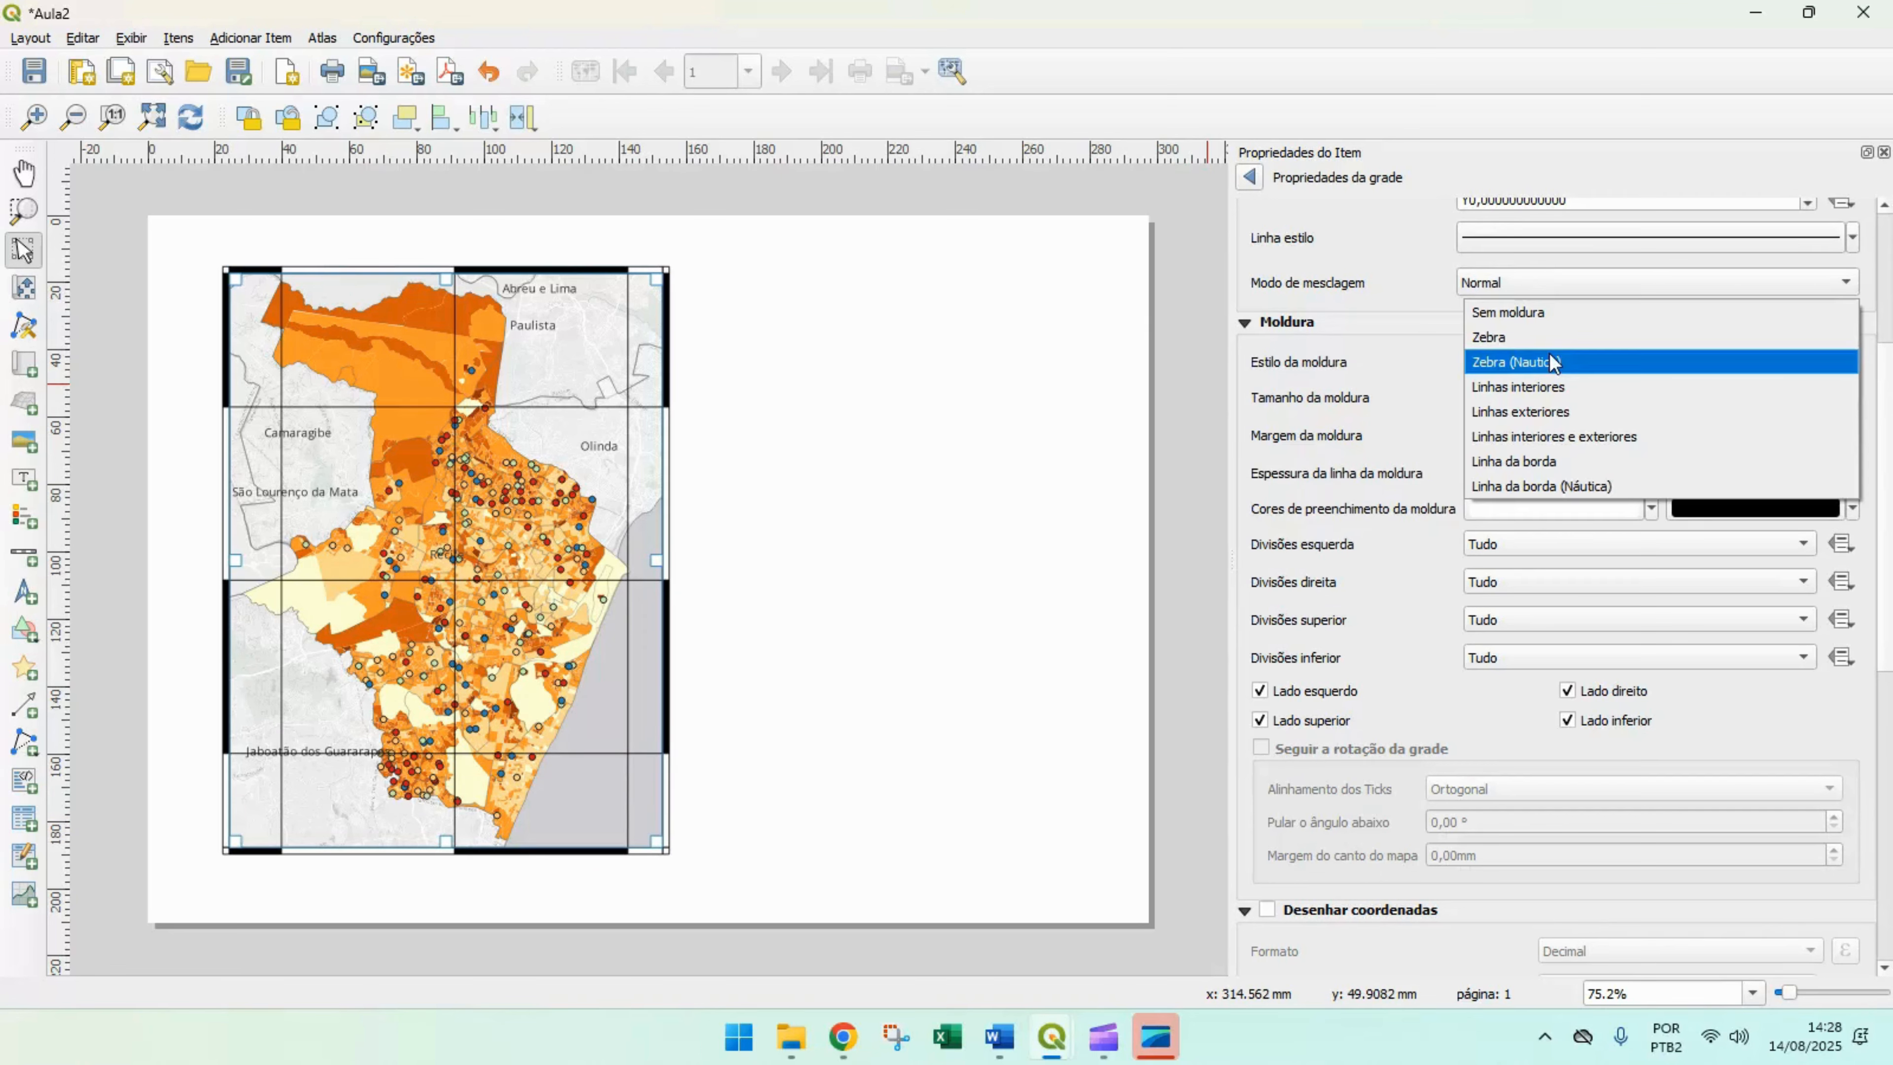
click(1618, 437)
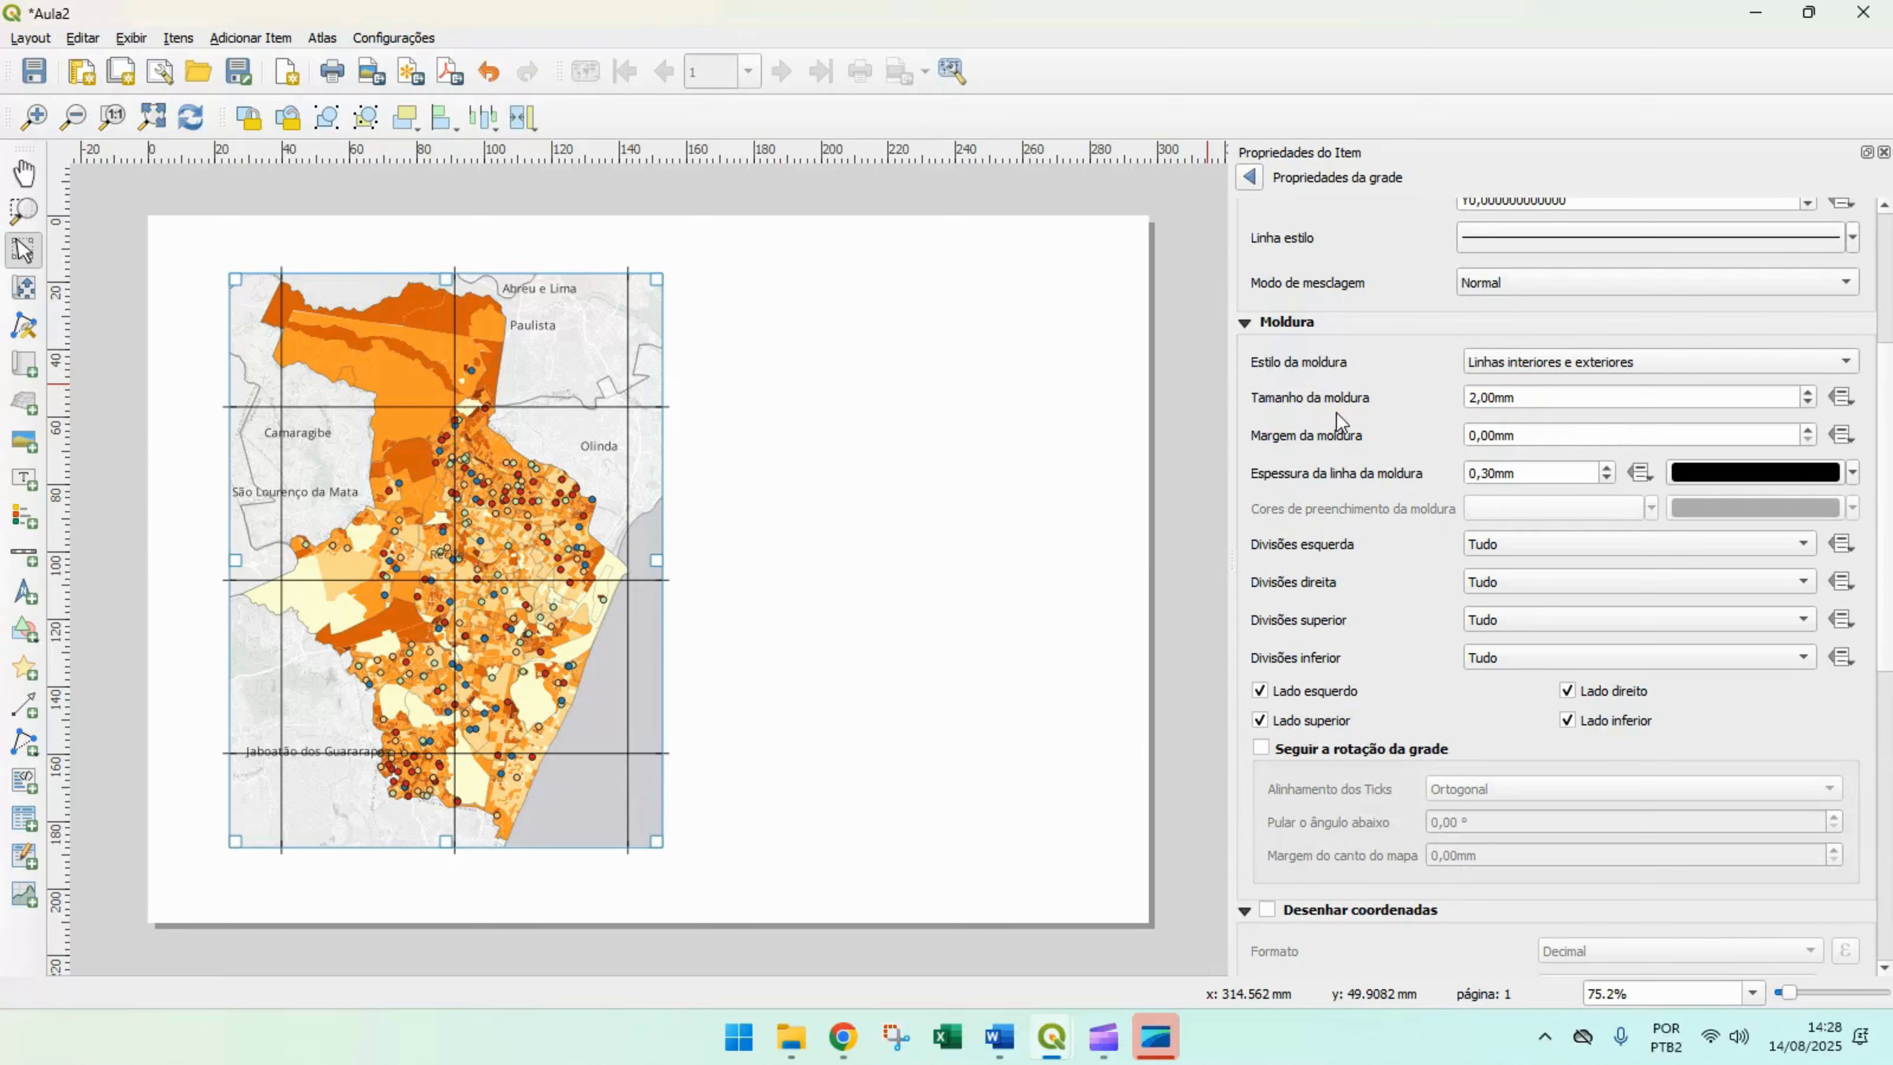
- Try enlarging the grid's frame size to 7,00 mm and return it to 2,00 mm
click(1809, 395)
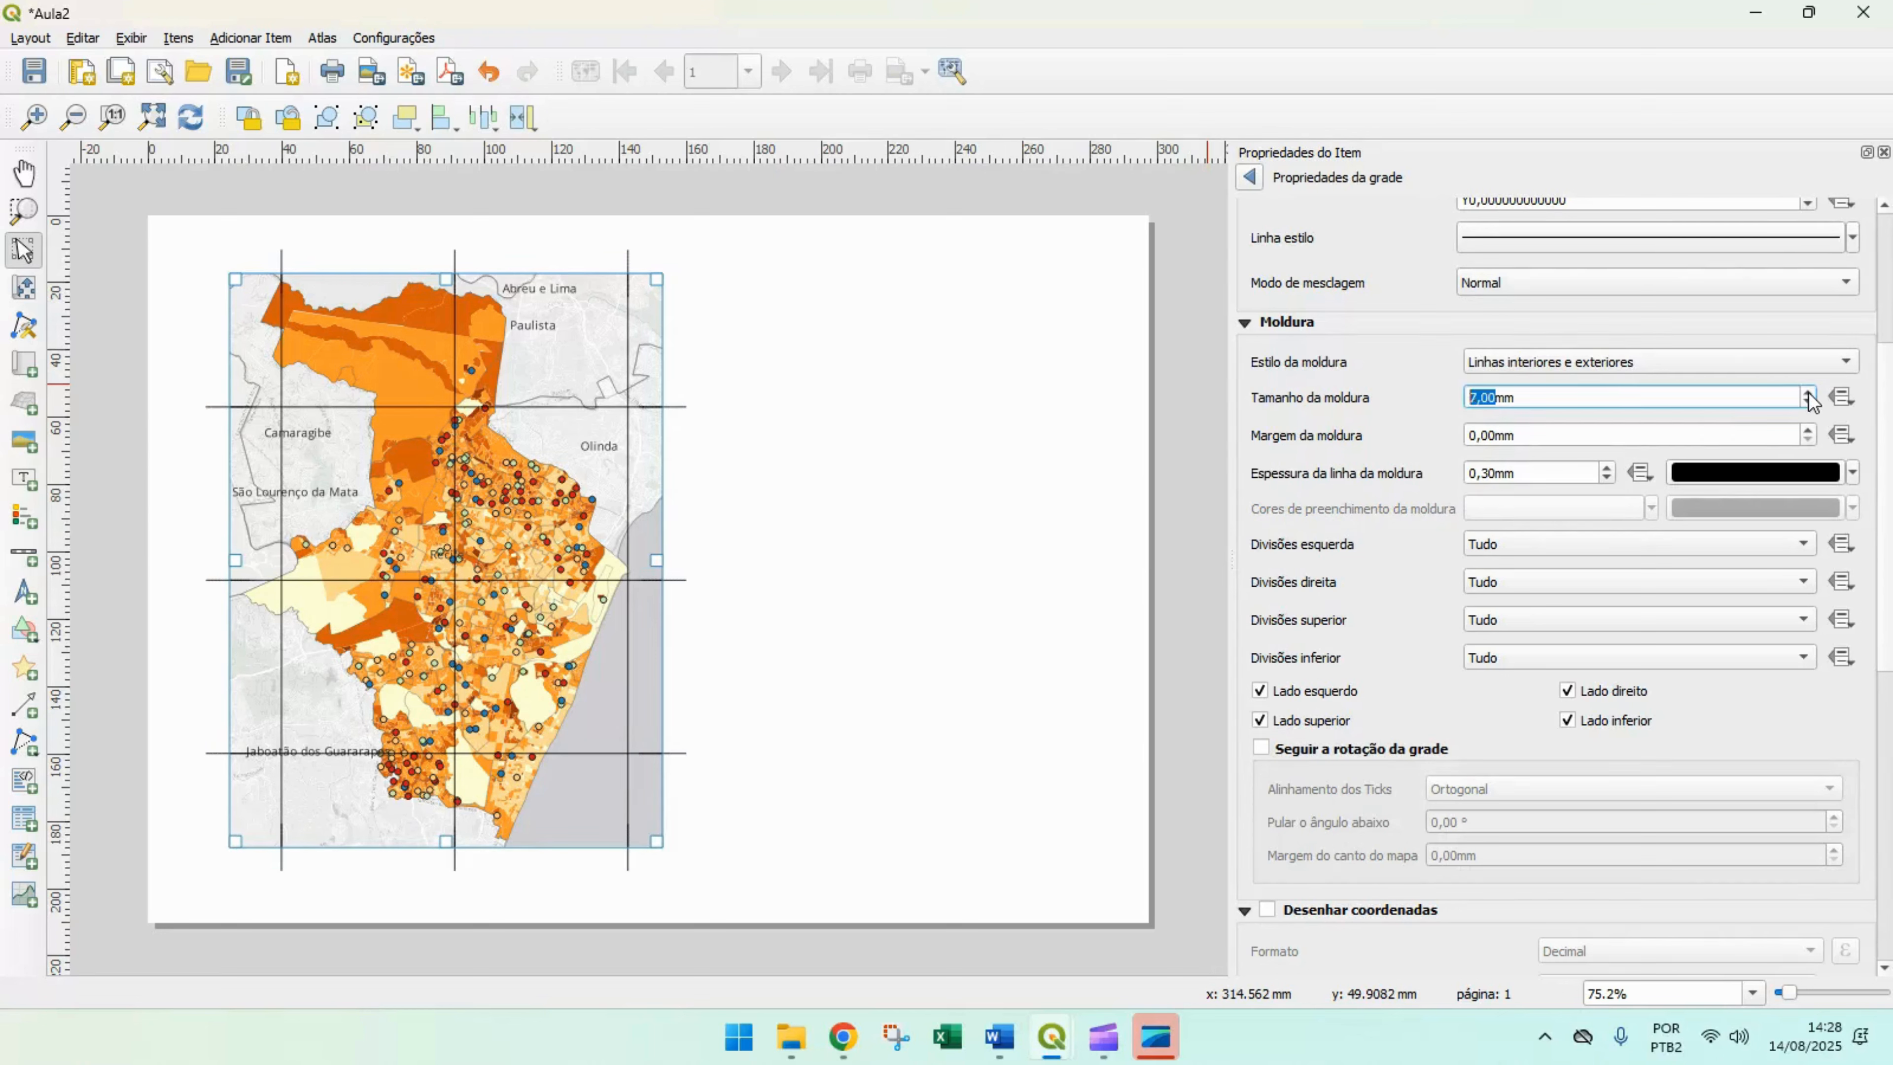
click(1809, 396)
click(1810, 395)
click(1810, 396)
click(1810, 402)
click(1810, 403)
click(1810, 403)
click(1361, 423)
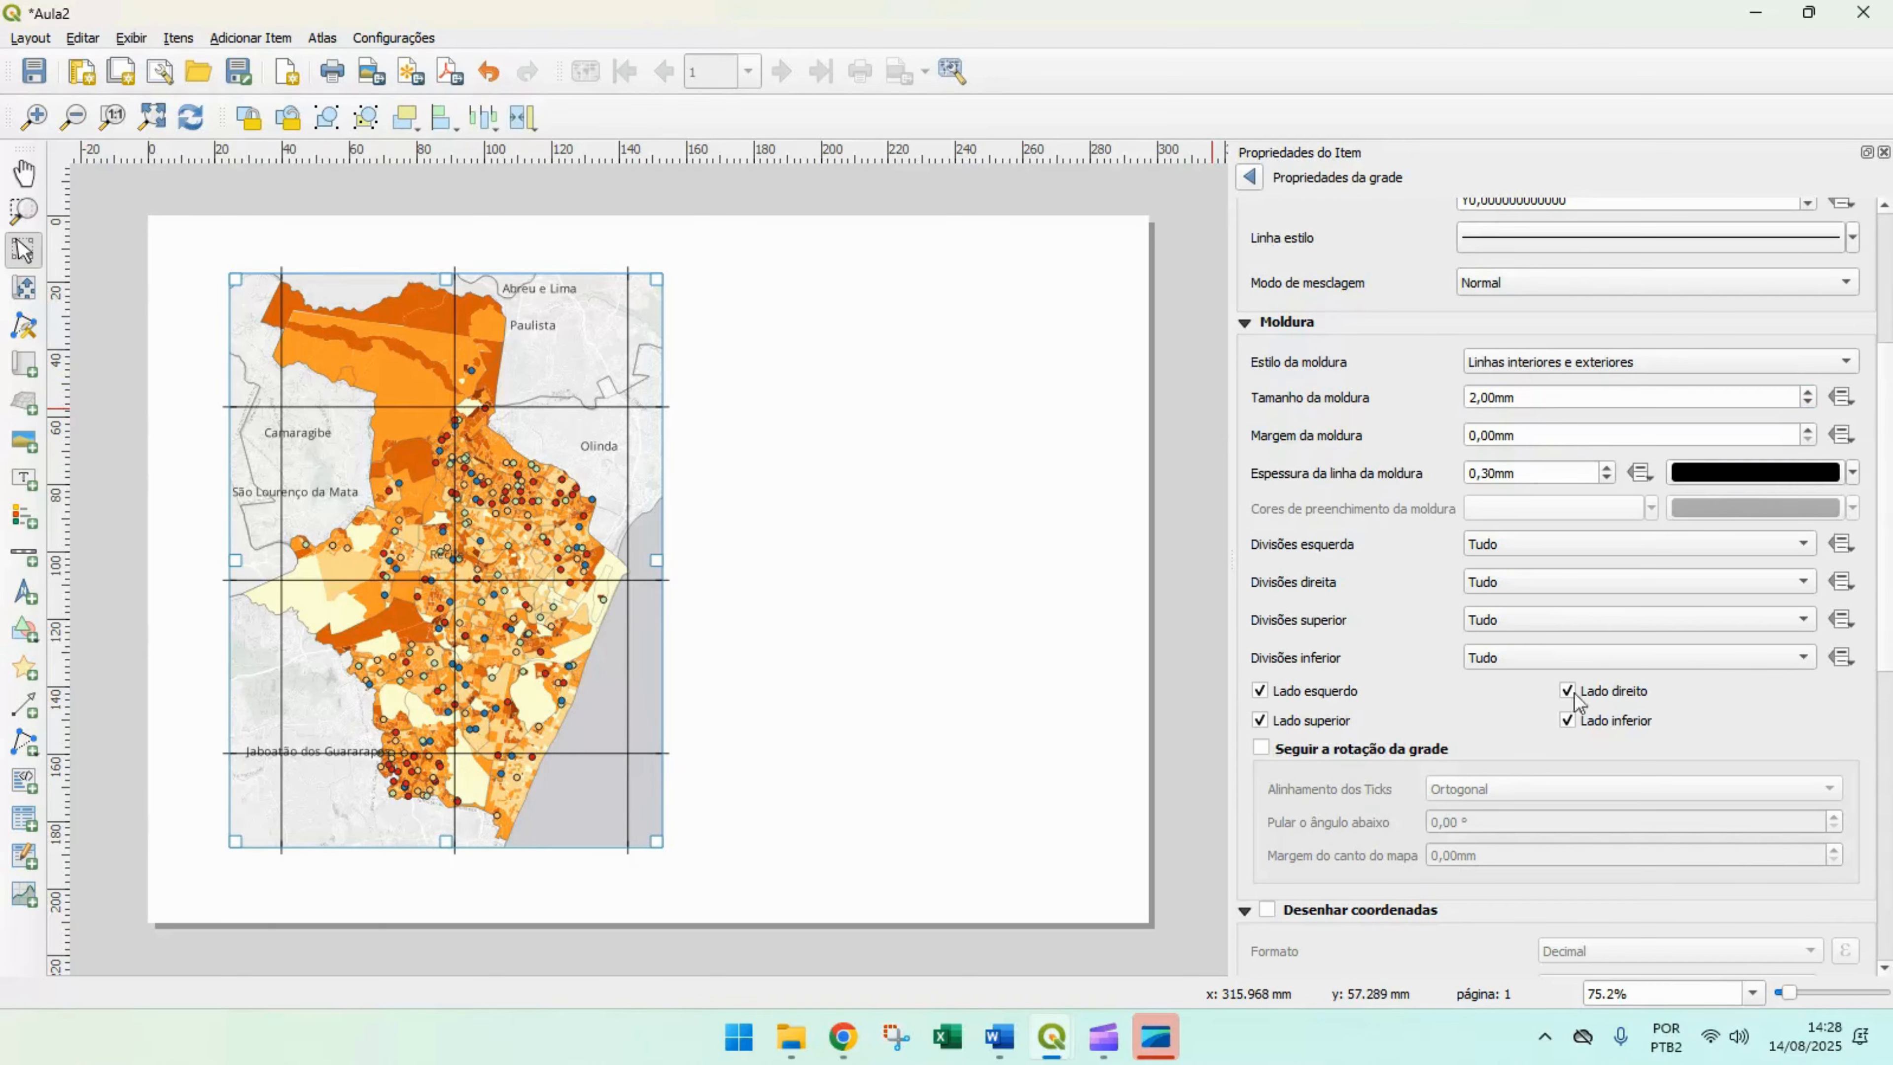
- Enable coordinate drawing ("Desenhar coordenadas") for the map grid
drag(1889, 394, 1890, 626)
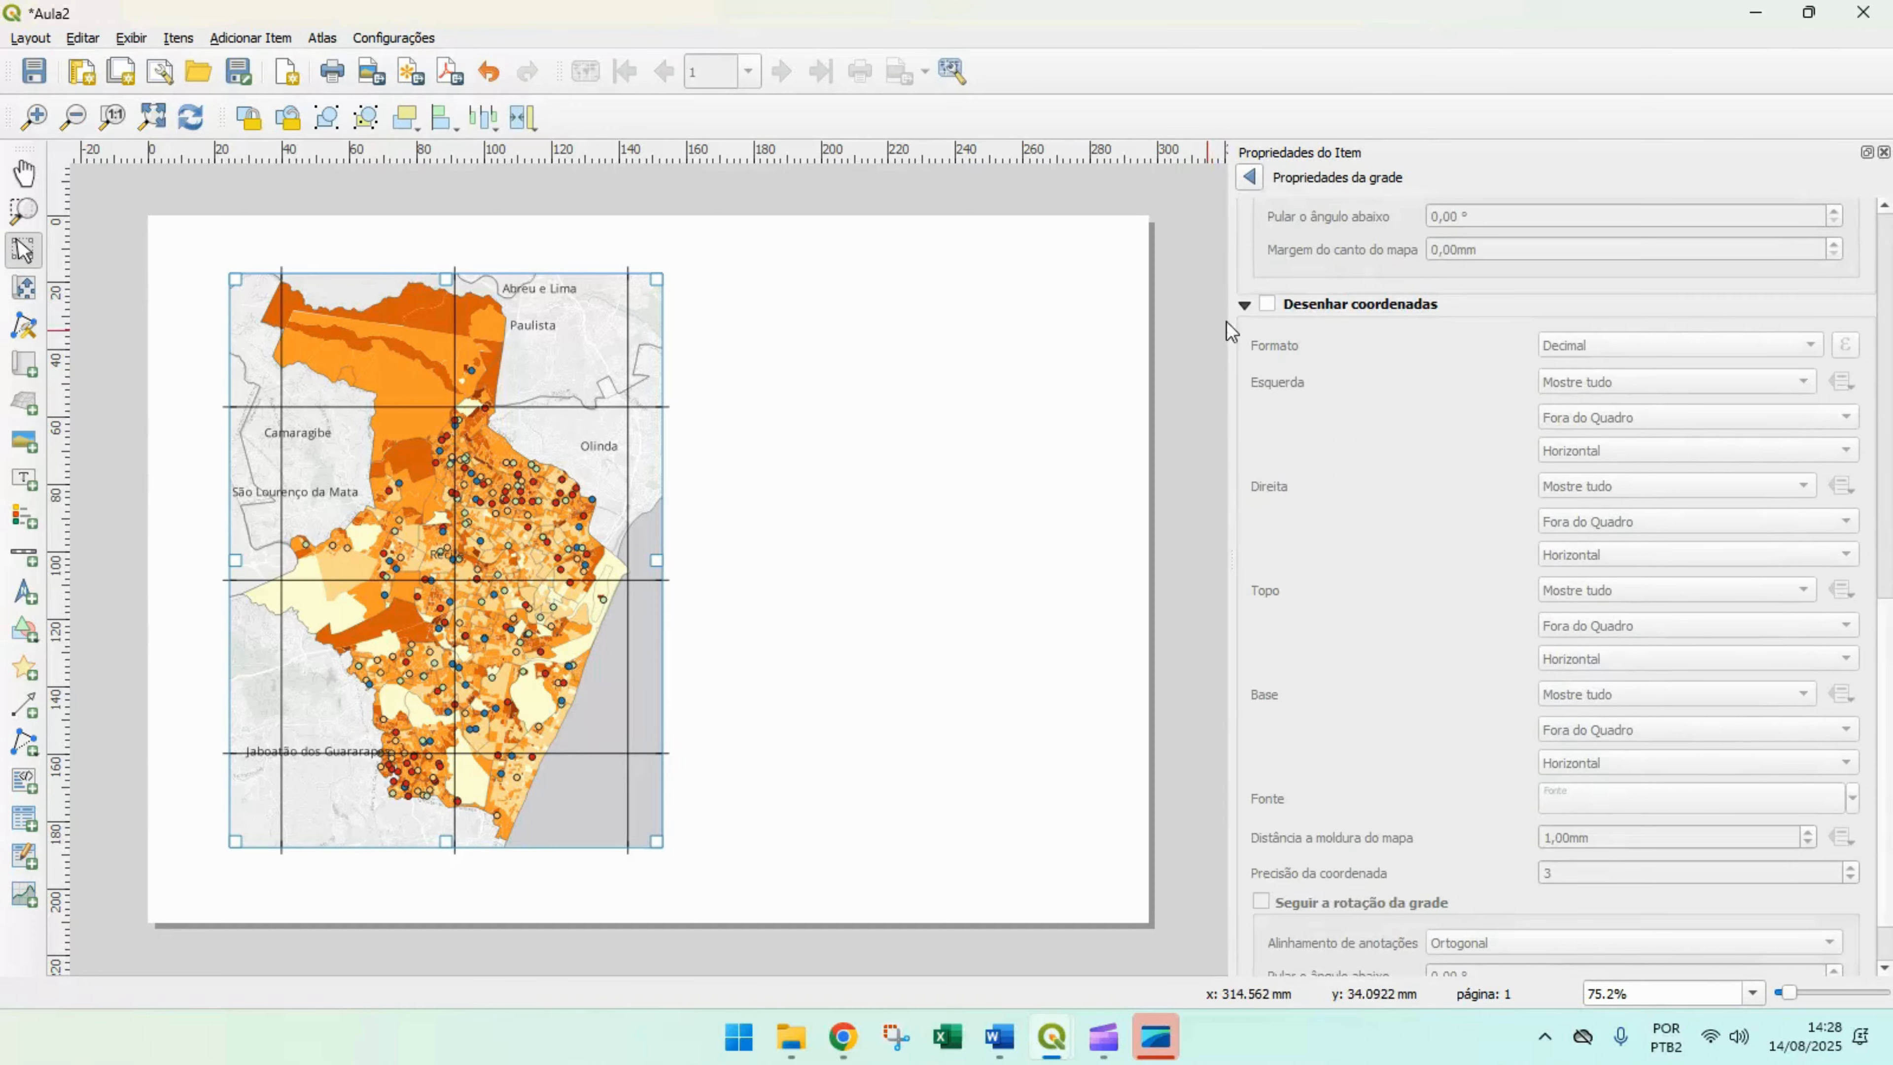
click(1268, 307)
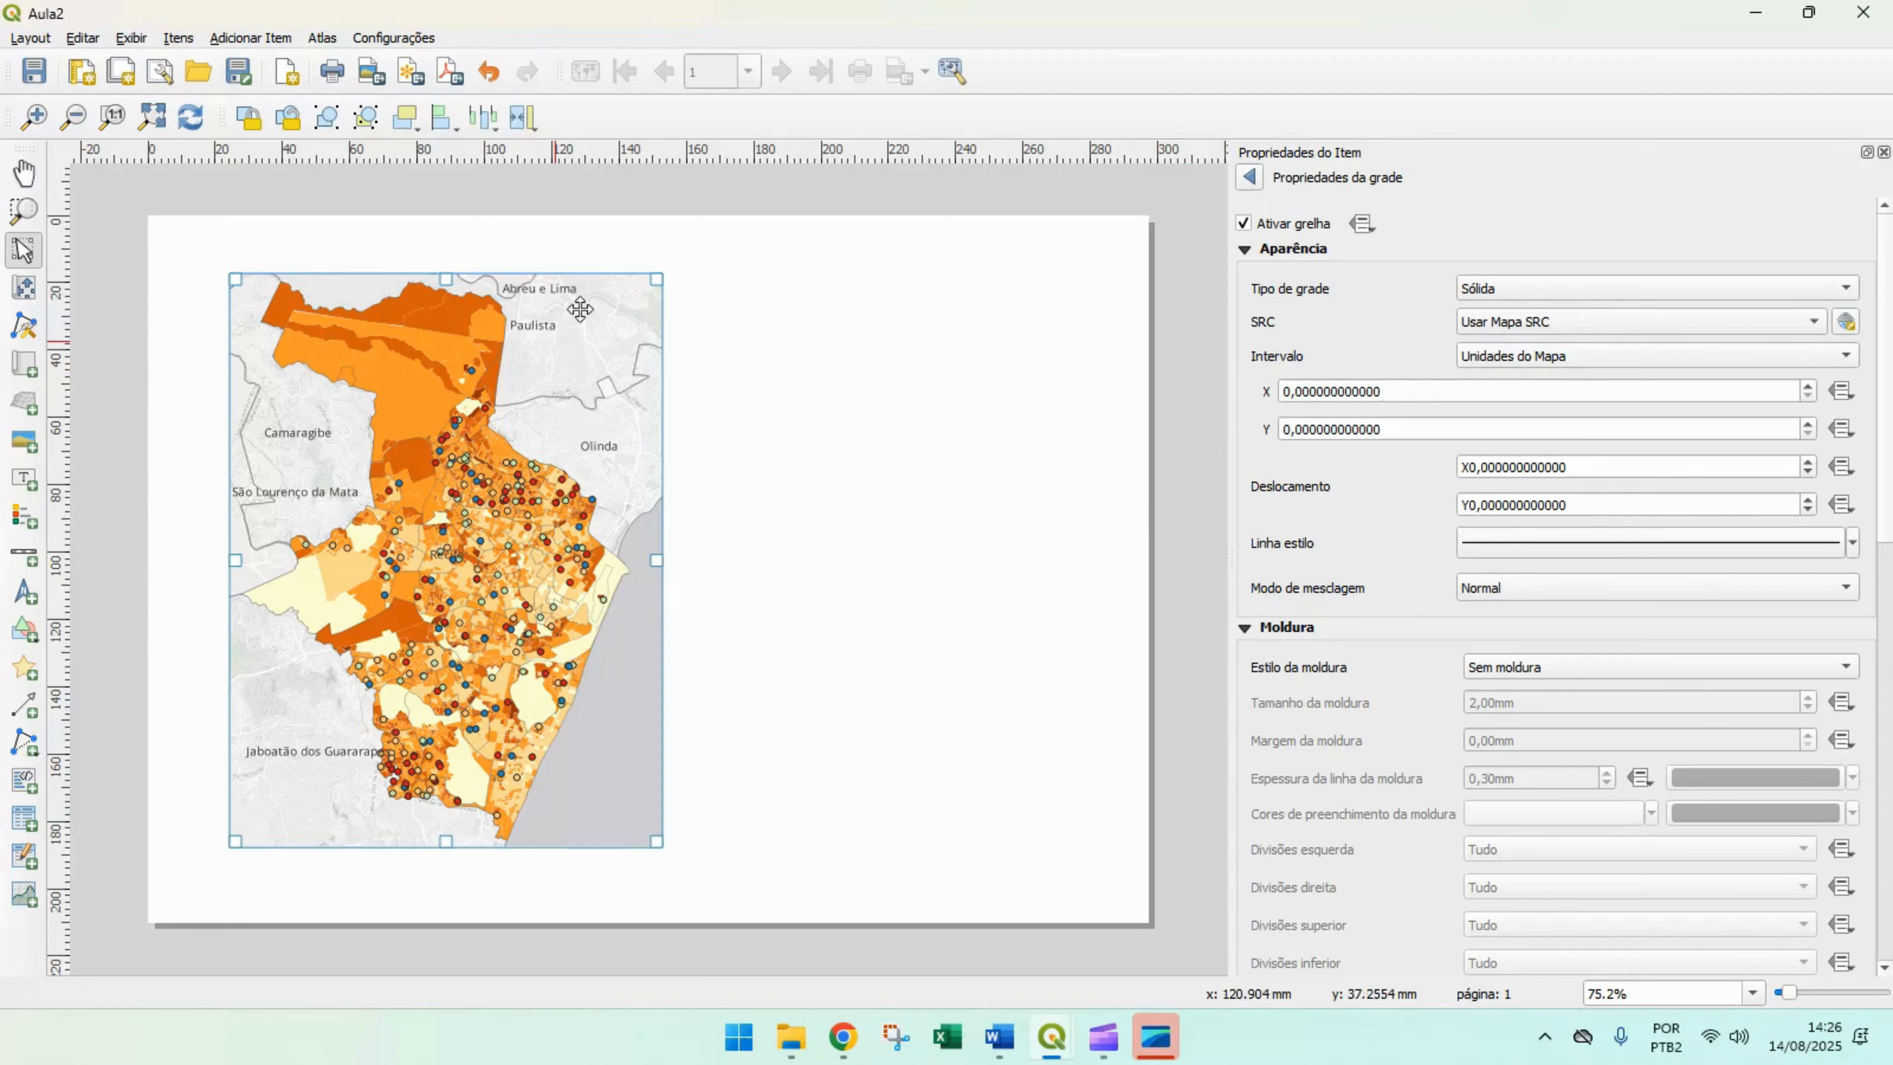
- Enter 0,07 as the grid interval in map units for both X and Y
click(1313, 392)
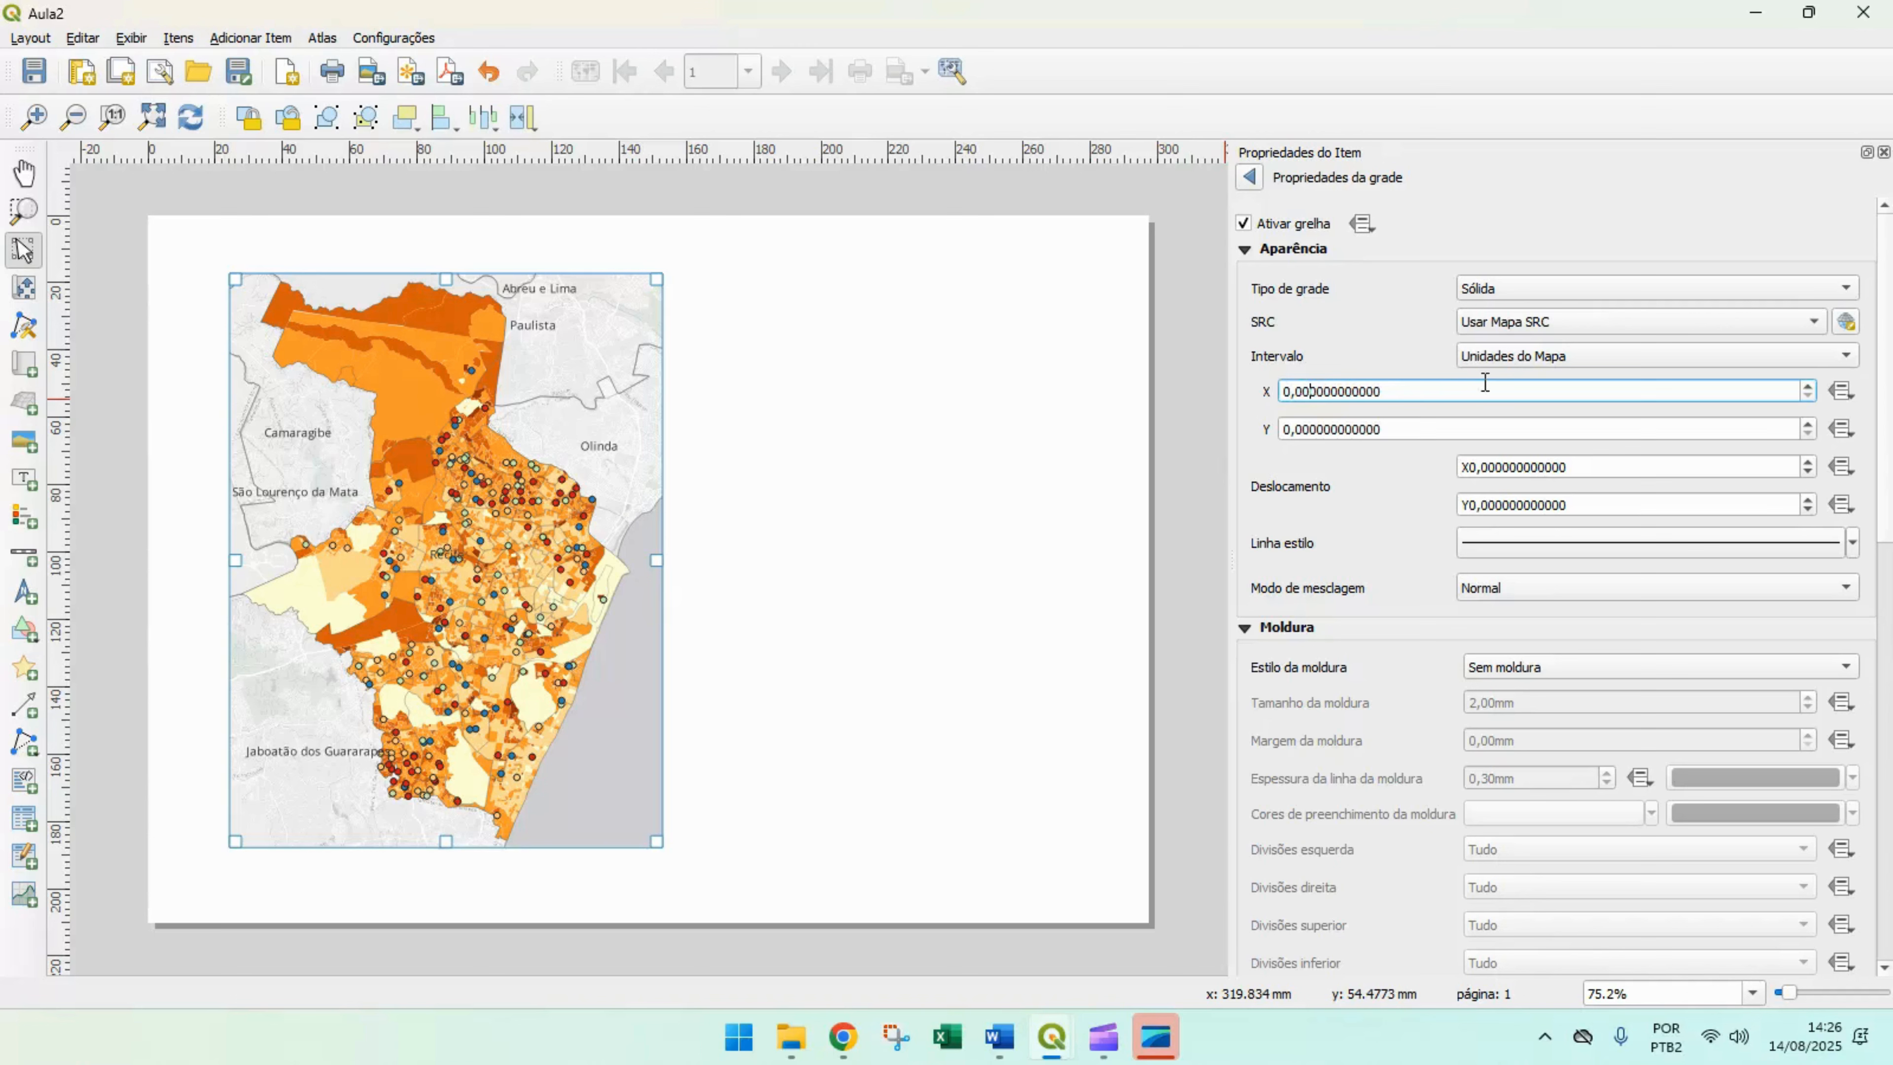
double_click(1414, 393)
text(0,07)
key(Return)
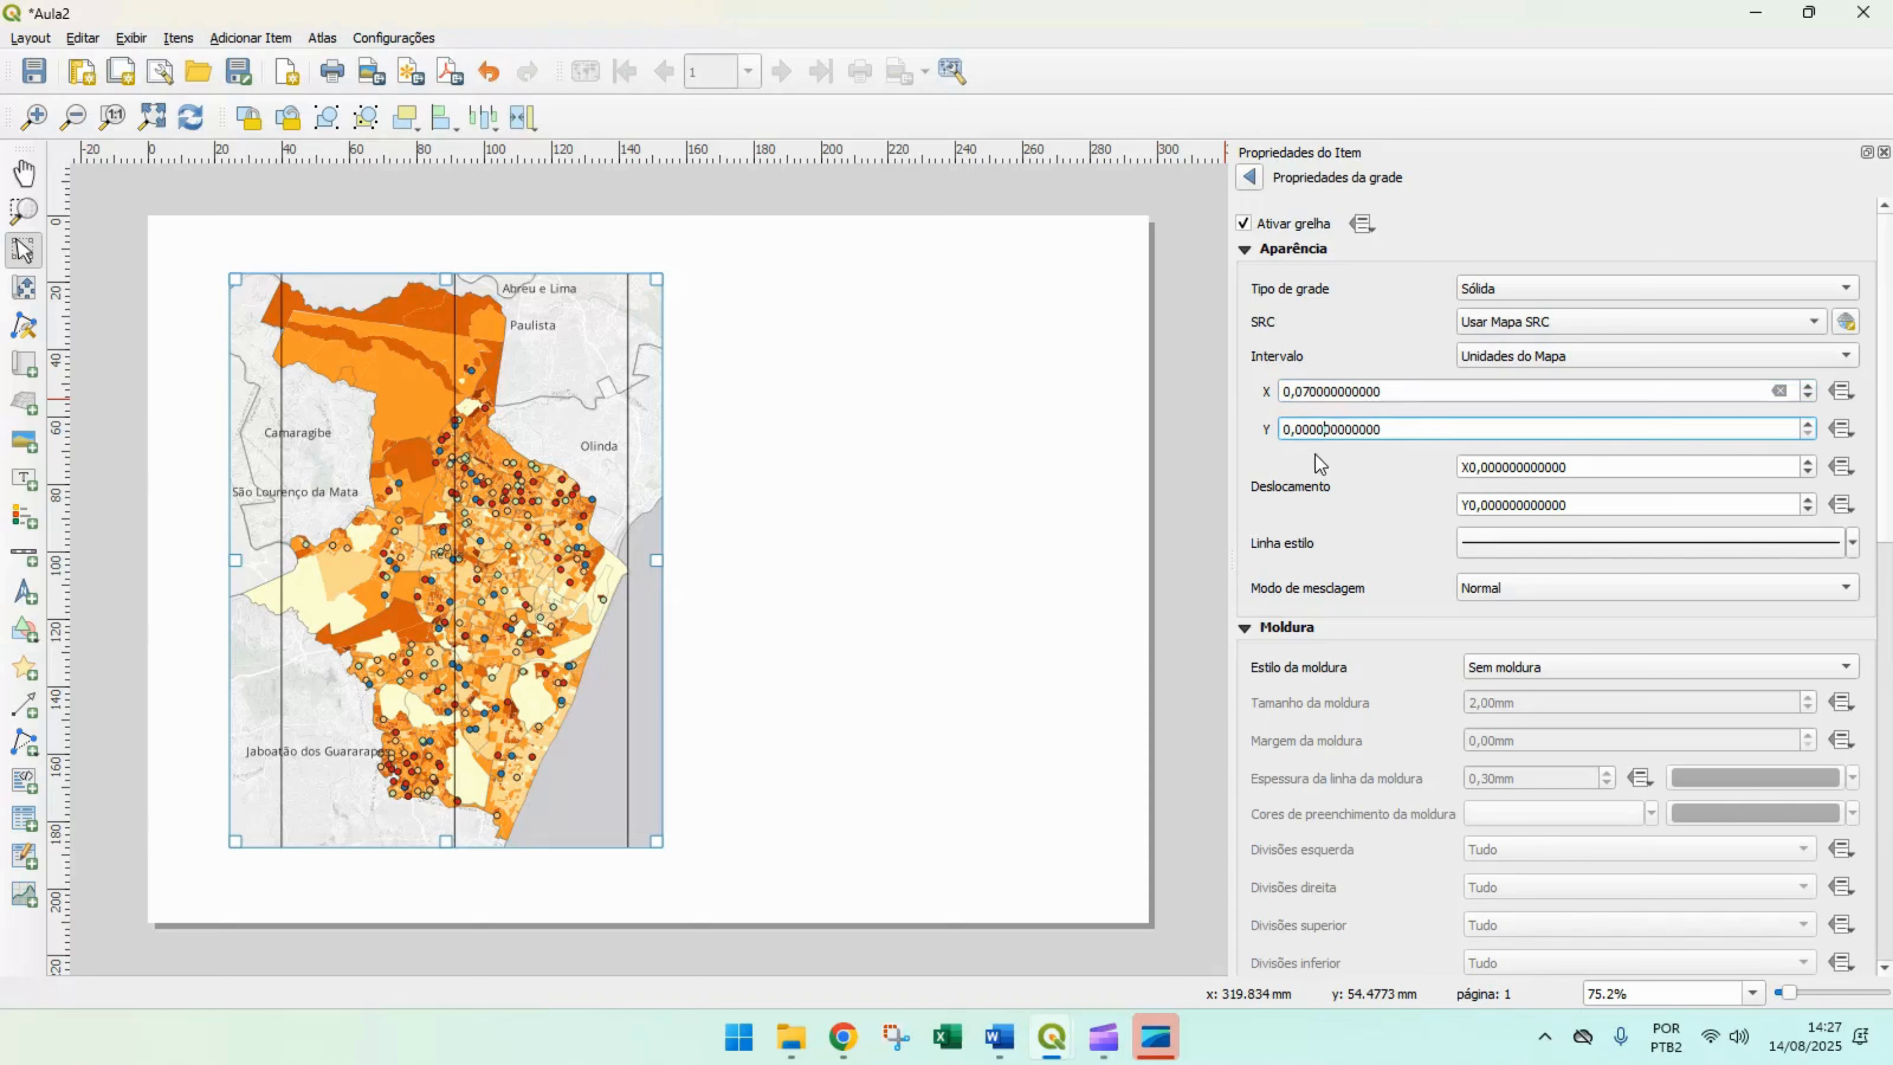
click(1396, 428)
double_click(1396, 428)
text(0,07)
key(Return)
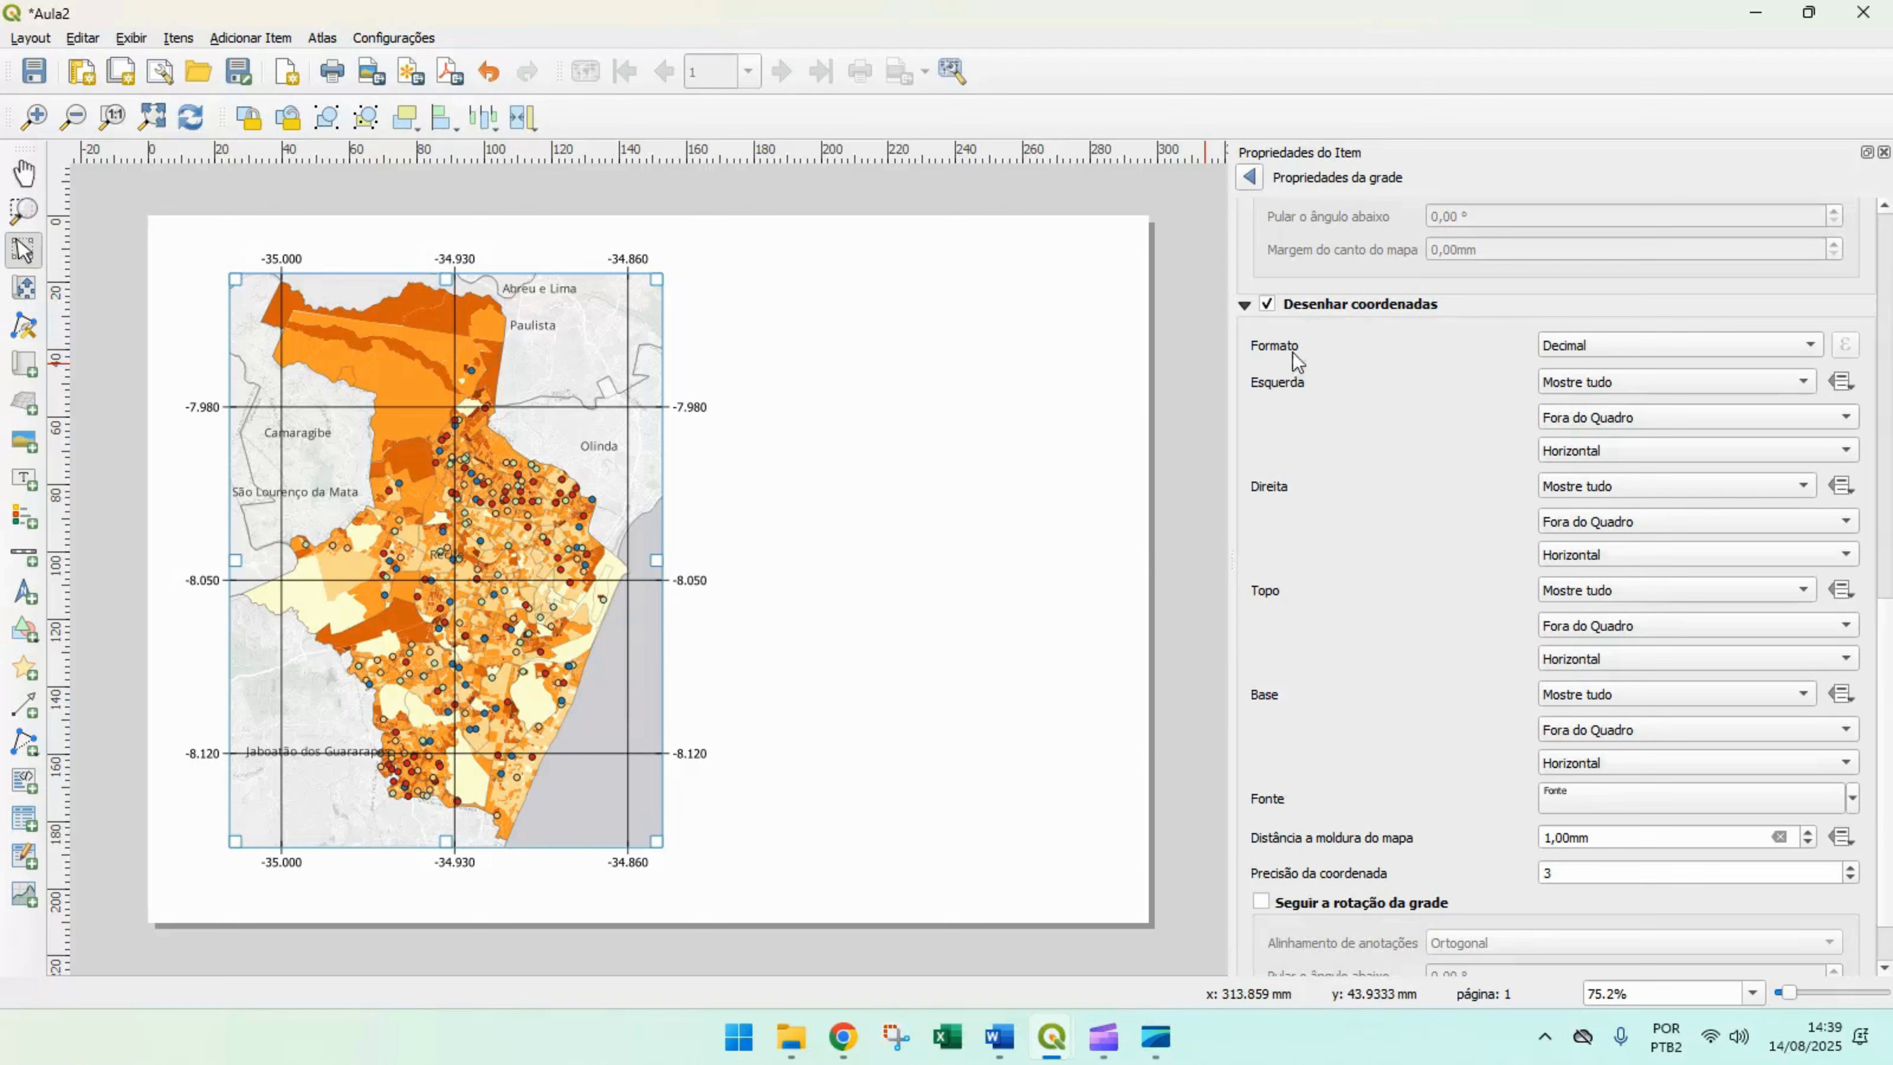
- Set the grid coordinate format to "Grau, minuto, segundo com sufixo"
click(1811, 346)
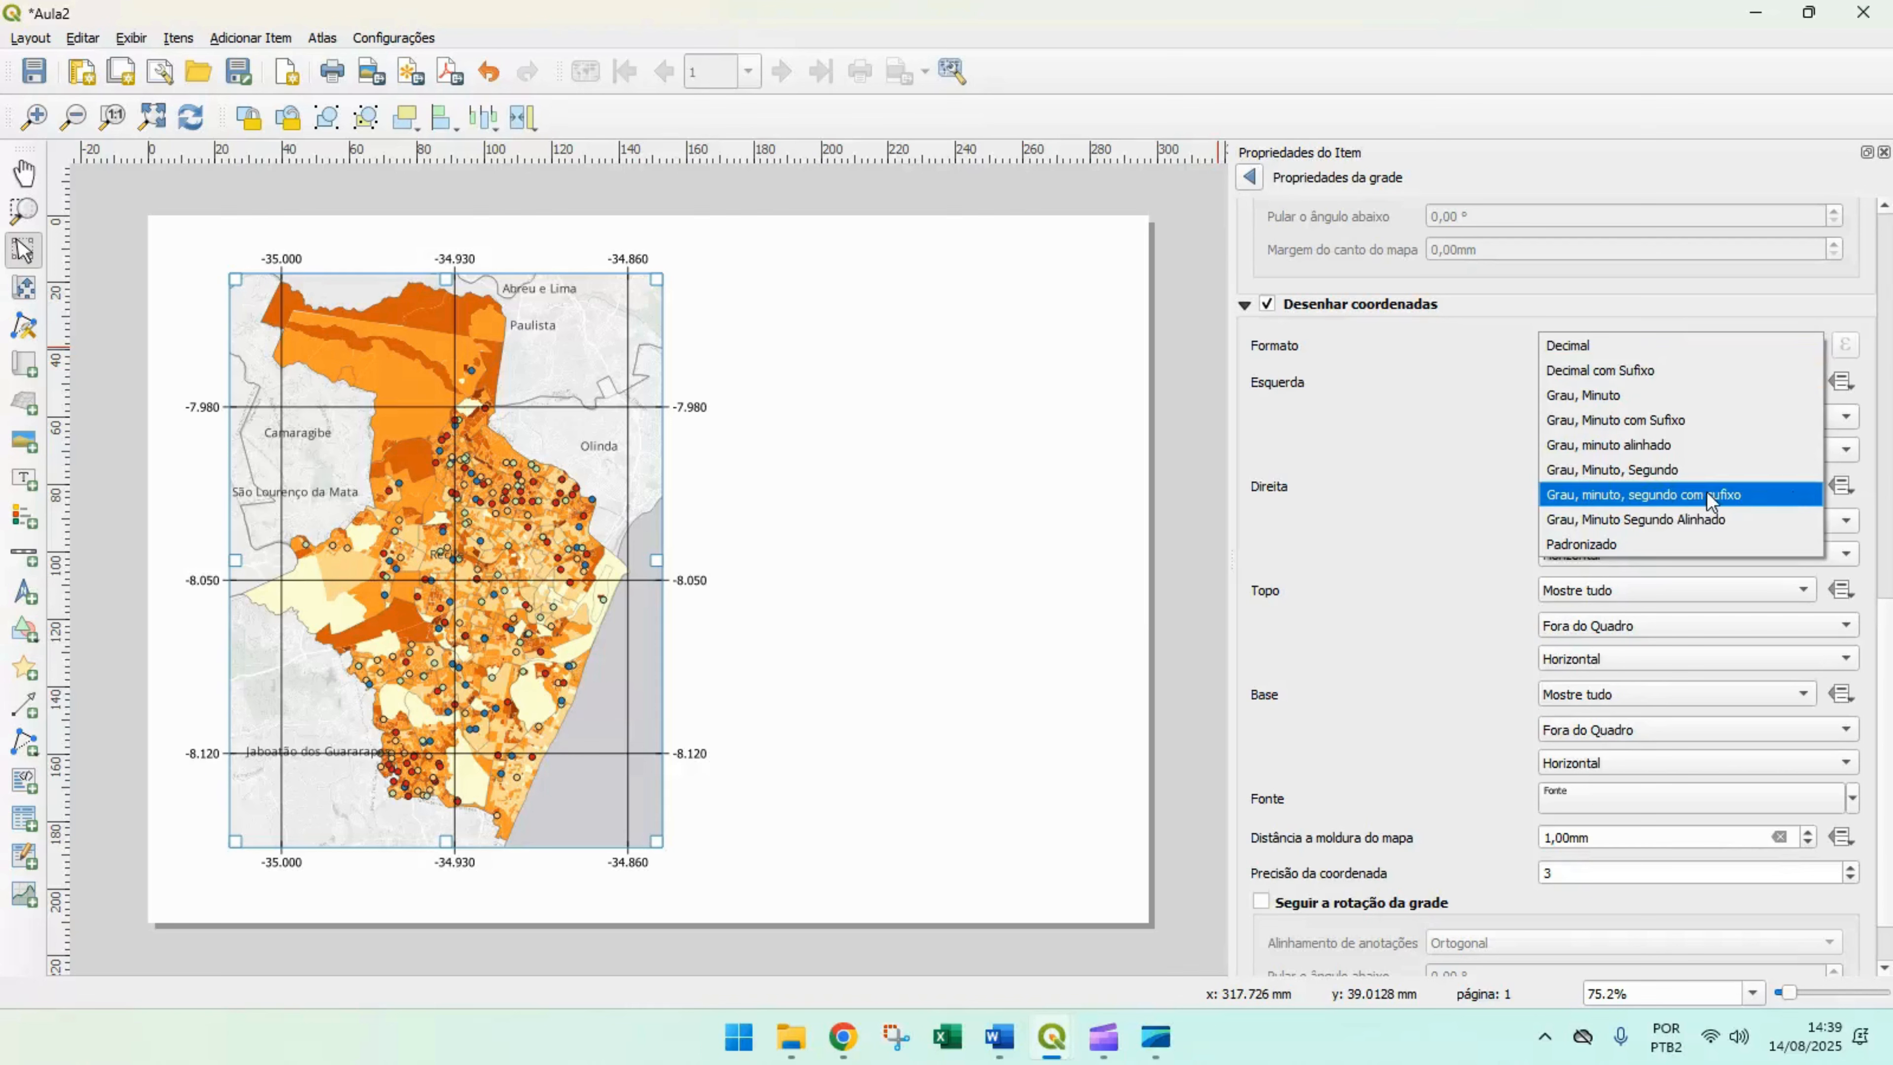
click(1783, 497)
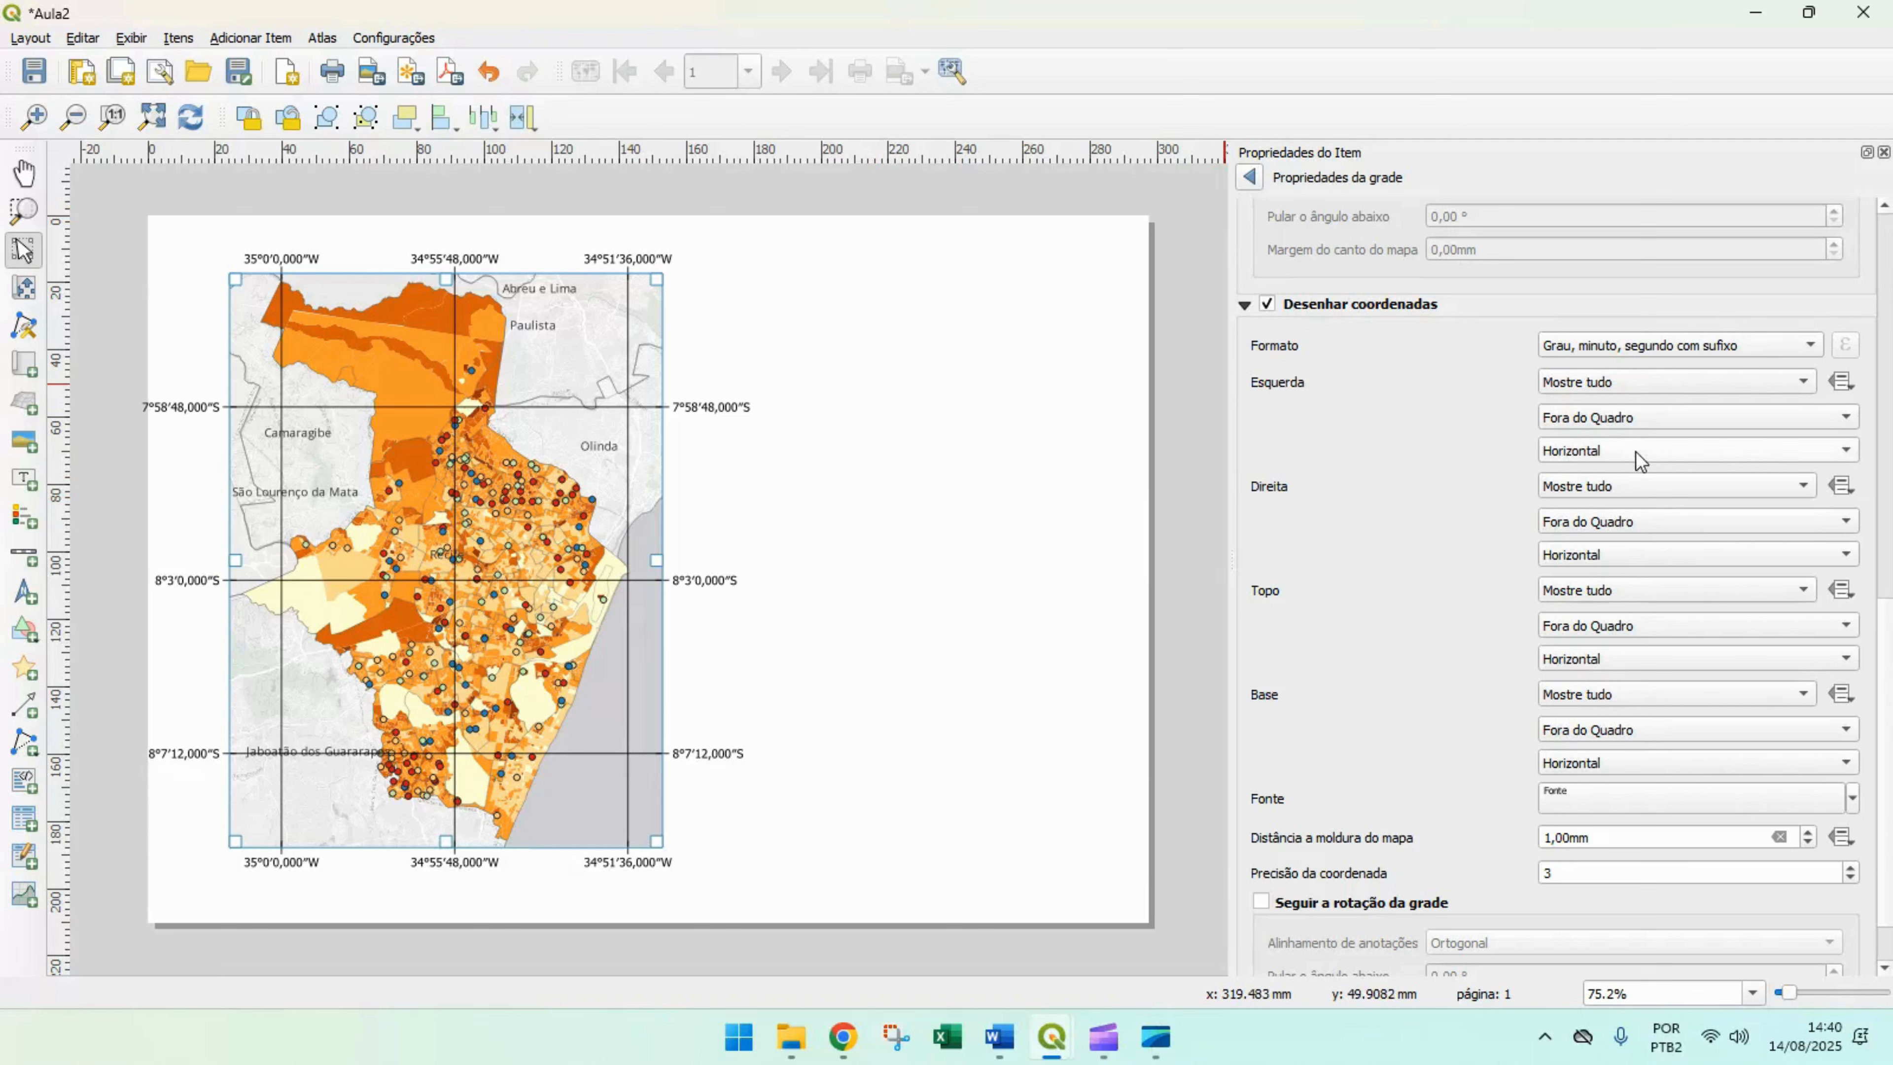
- Set the orientation of the grid's left and right coordinate labels (Esquerda and Direita) to "Vertical Ascendente"
click(1837, 449)
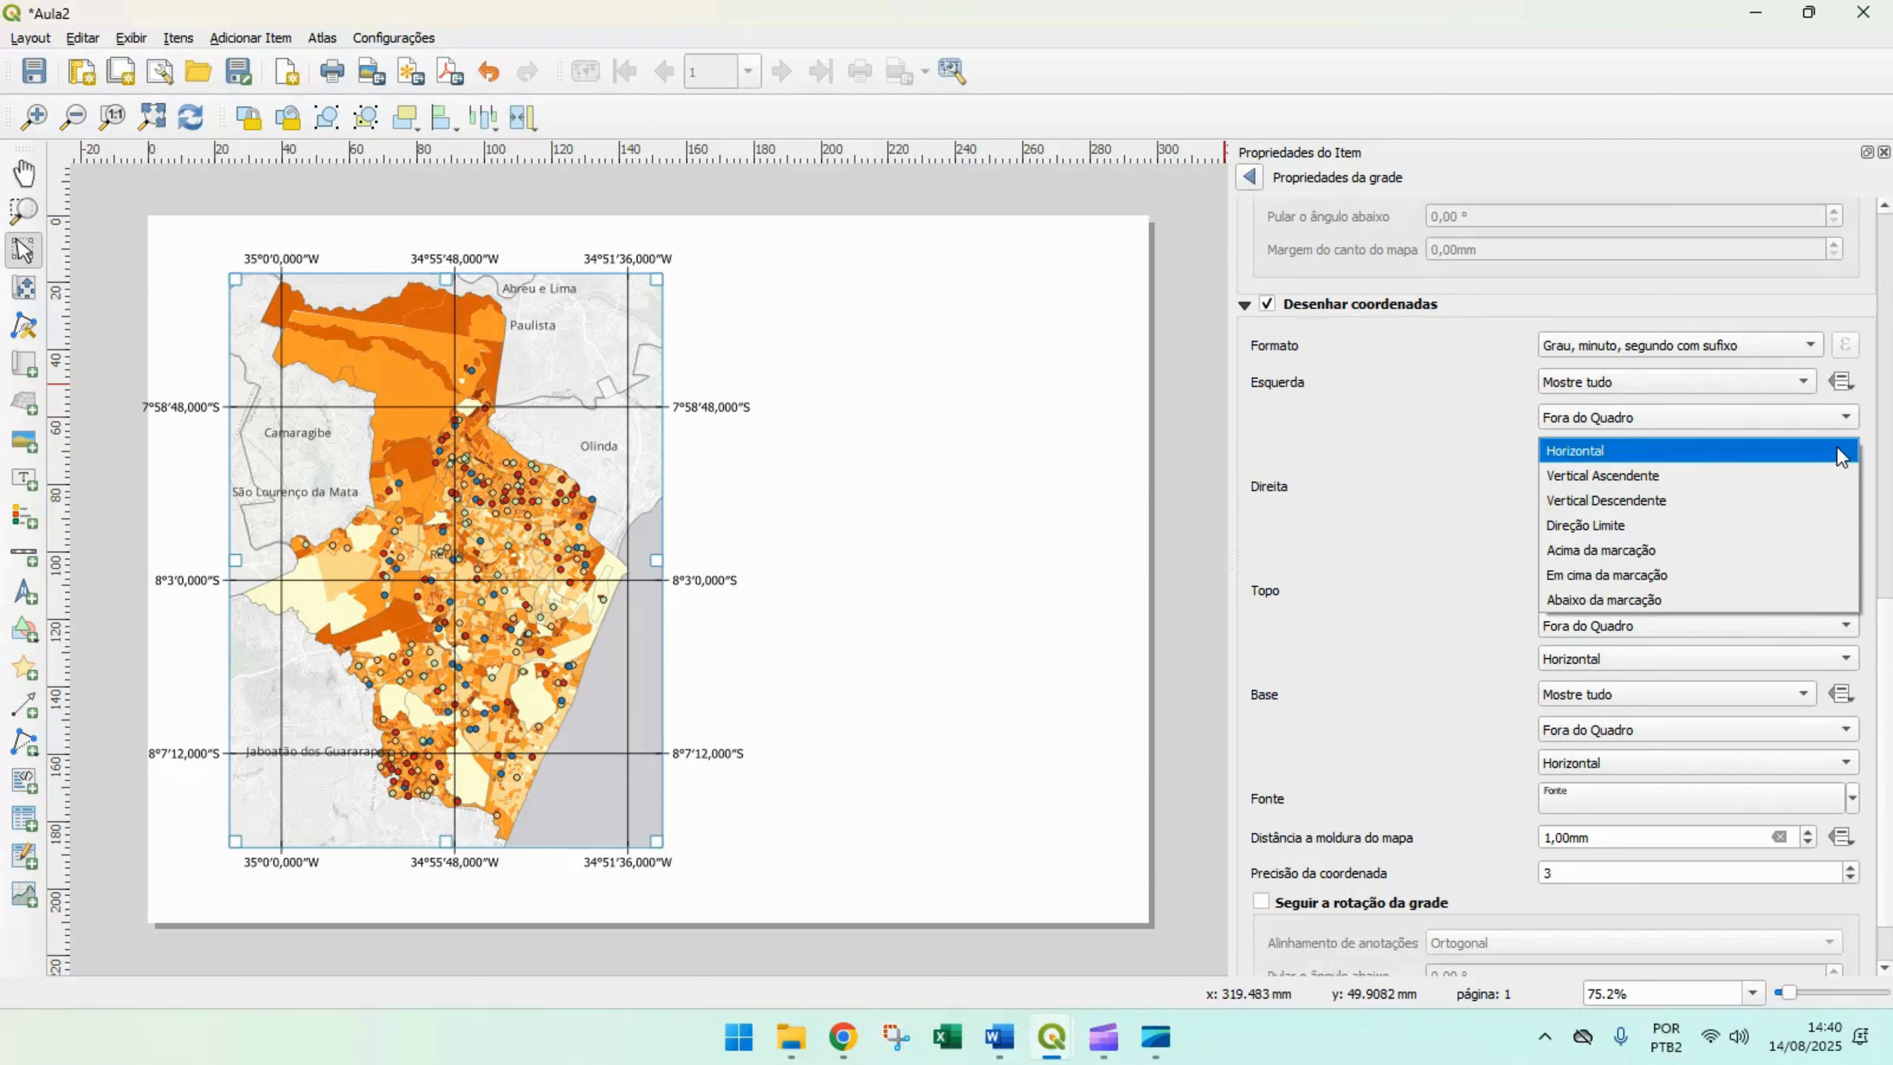
click(1653, 478)
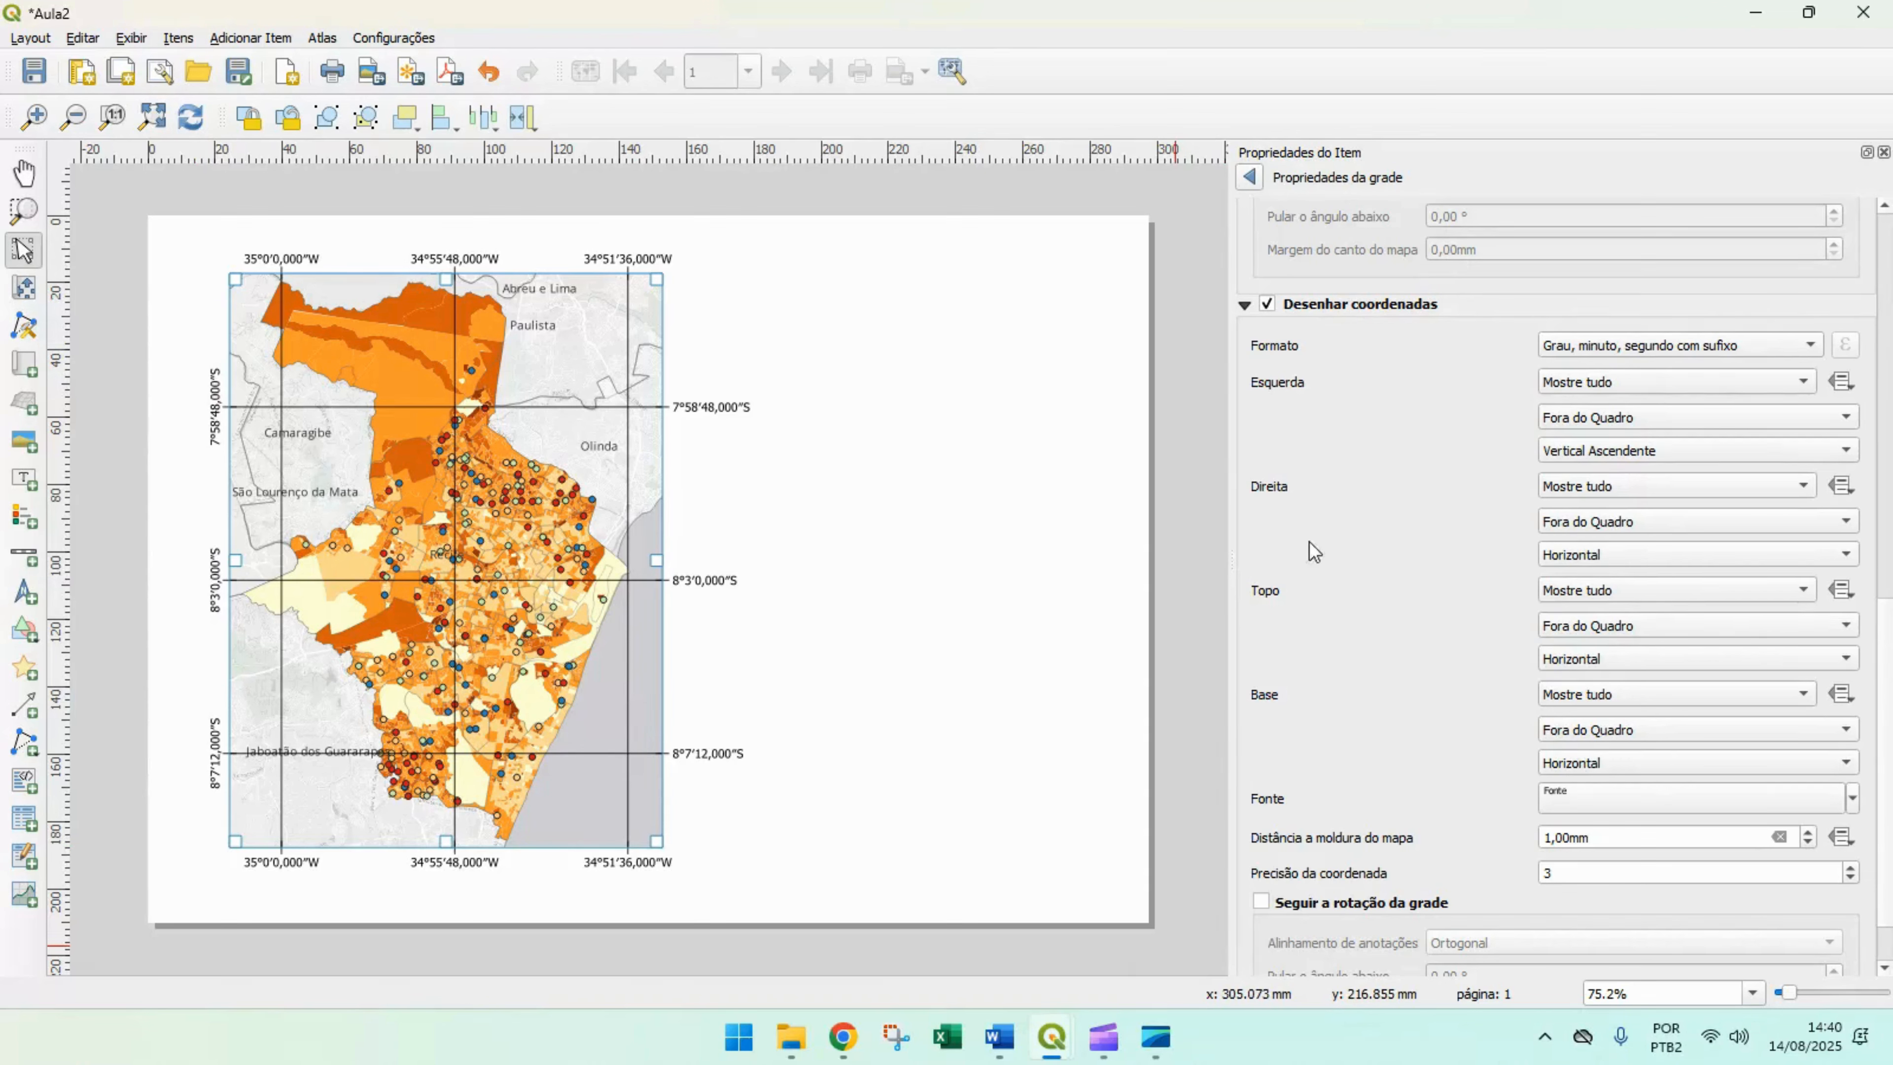
click(1845, 554)
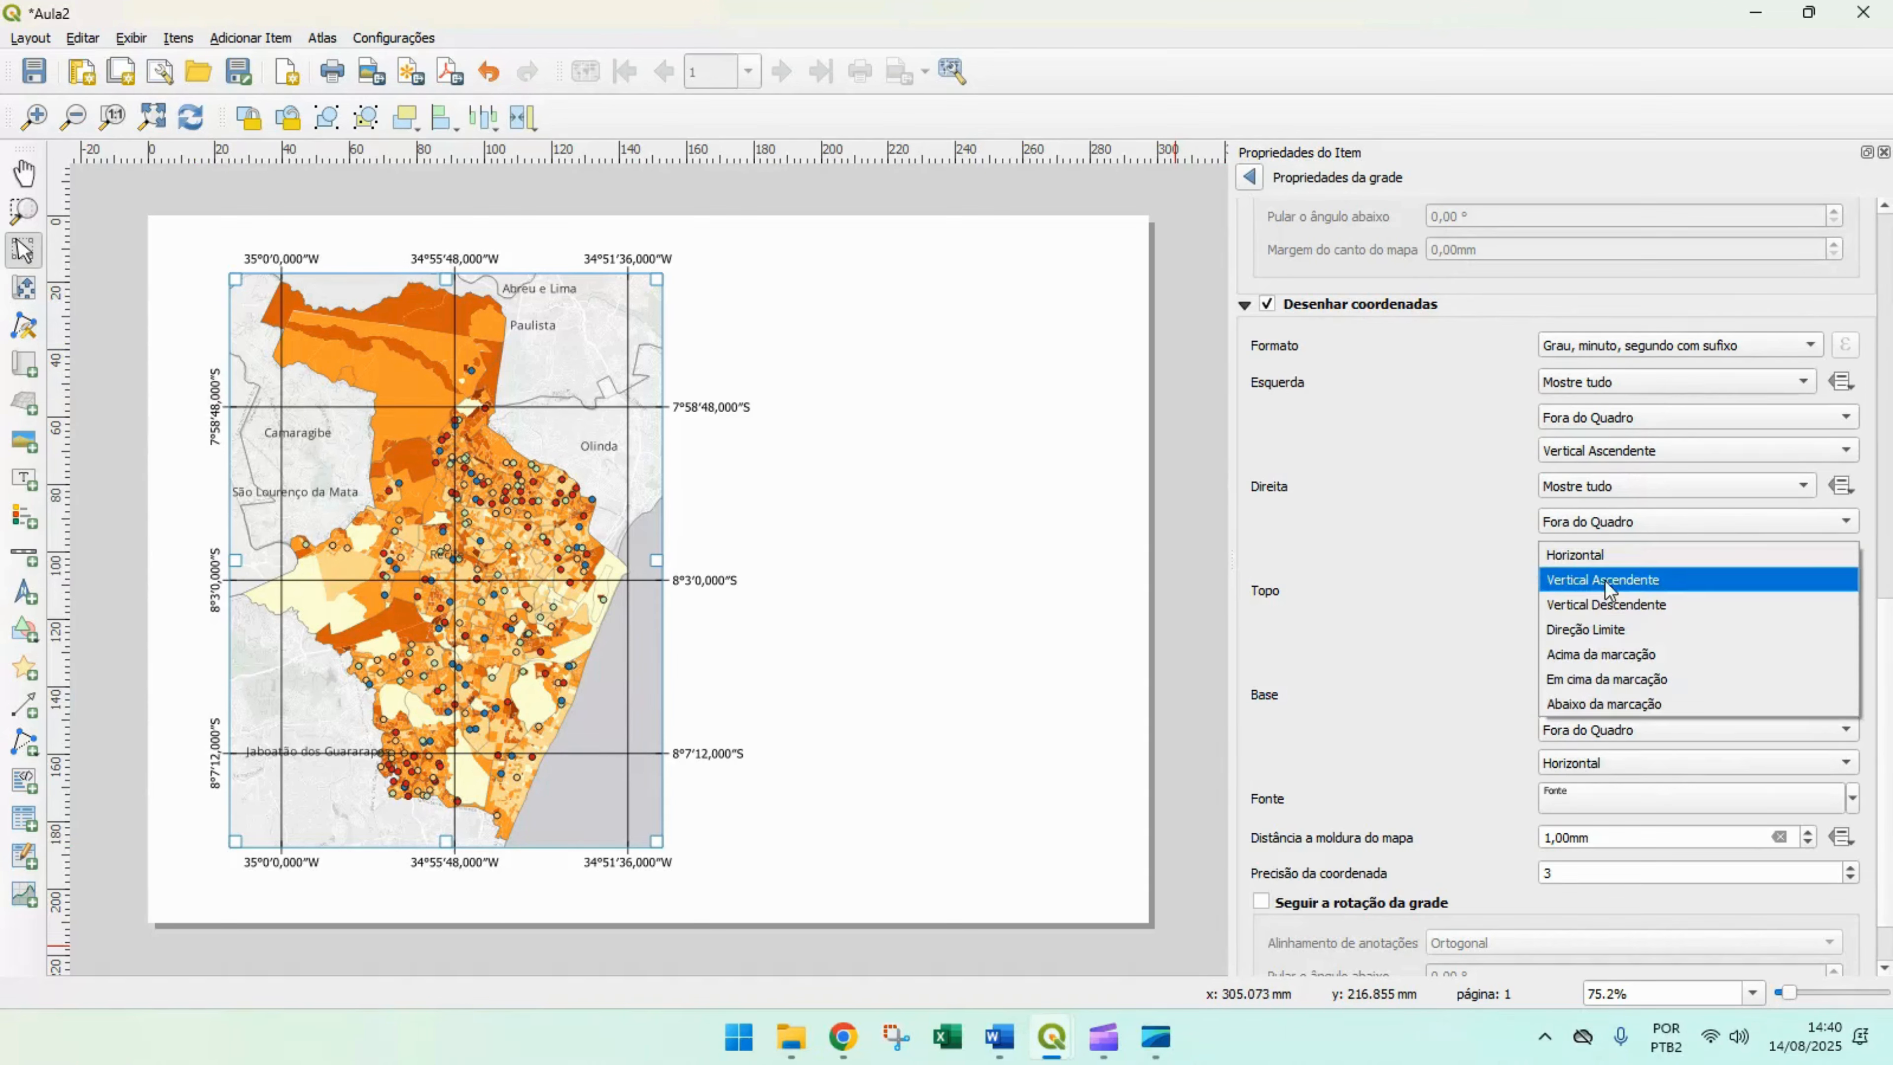
click(1653, 582)
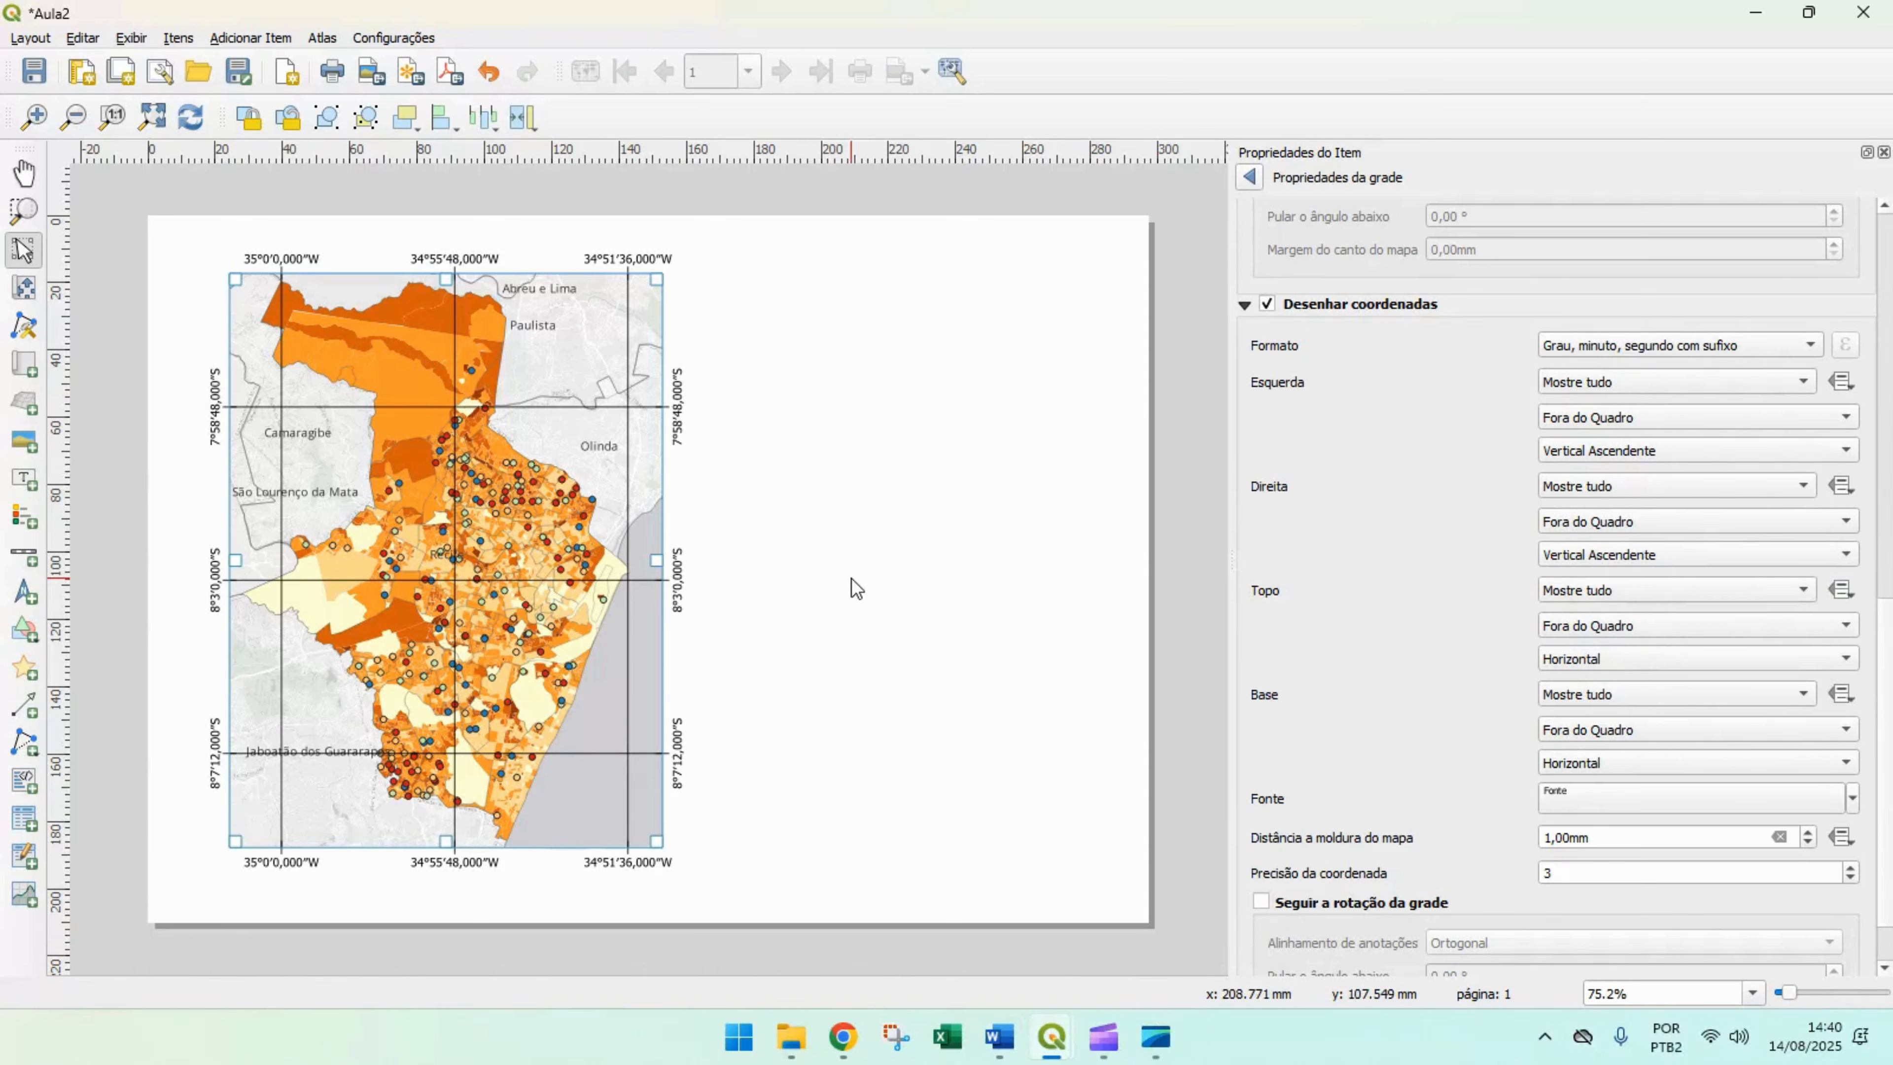
- Try "Vertical Descendente" for the right-side coordinate labels, return them to "Vertical Ascendente", and deselect the map
click(1811, 556)
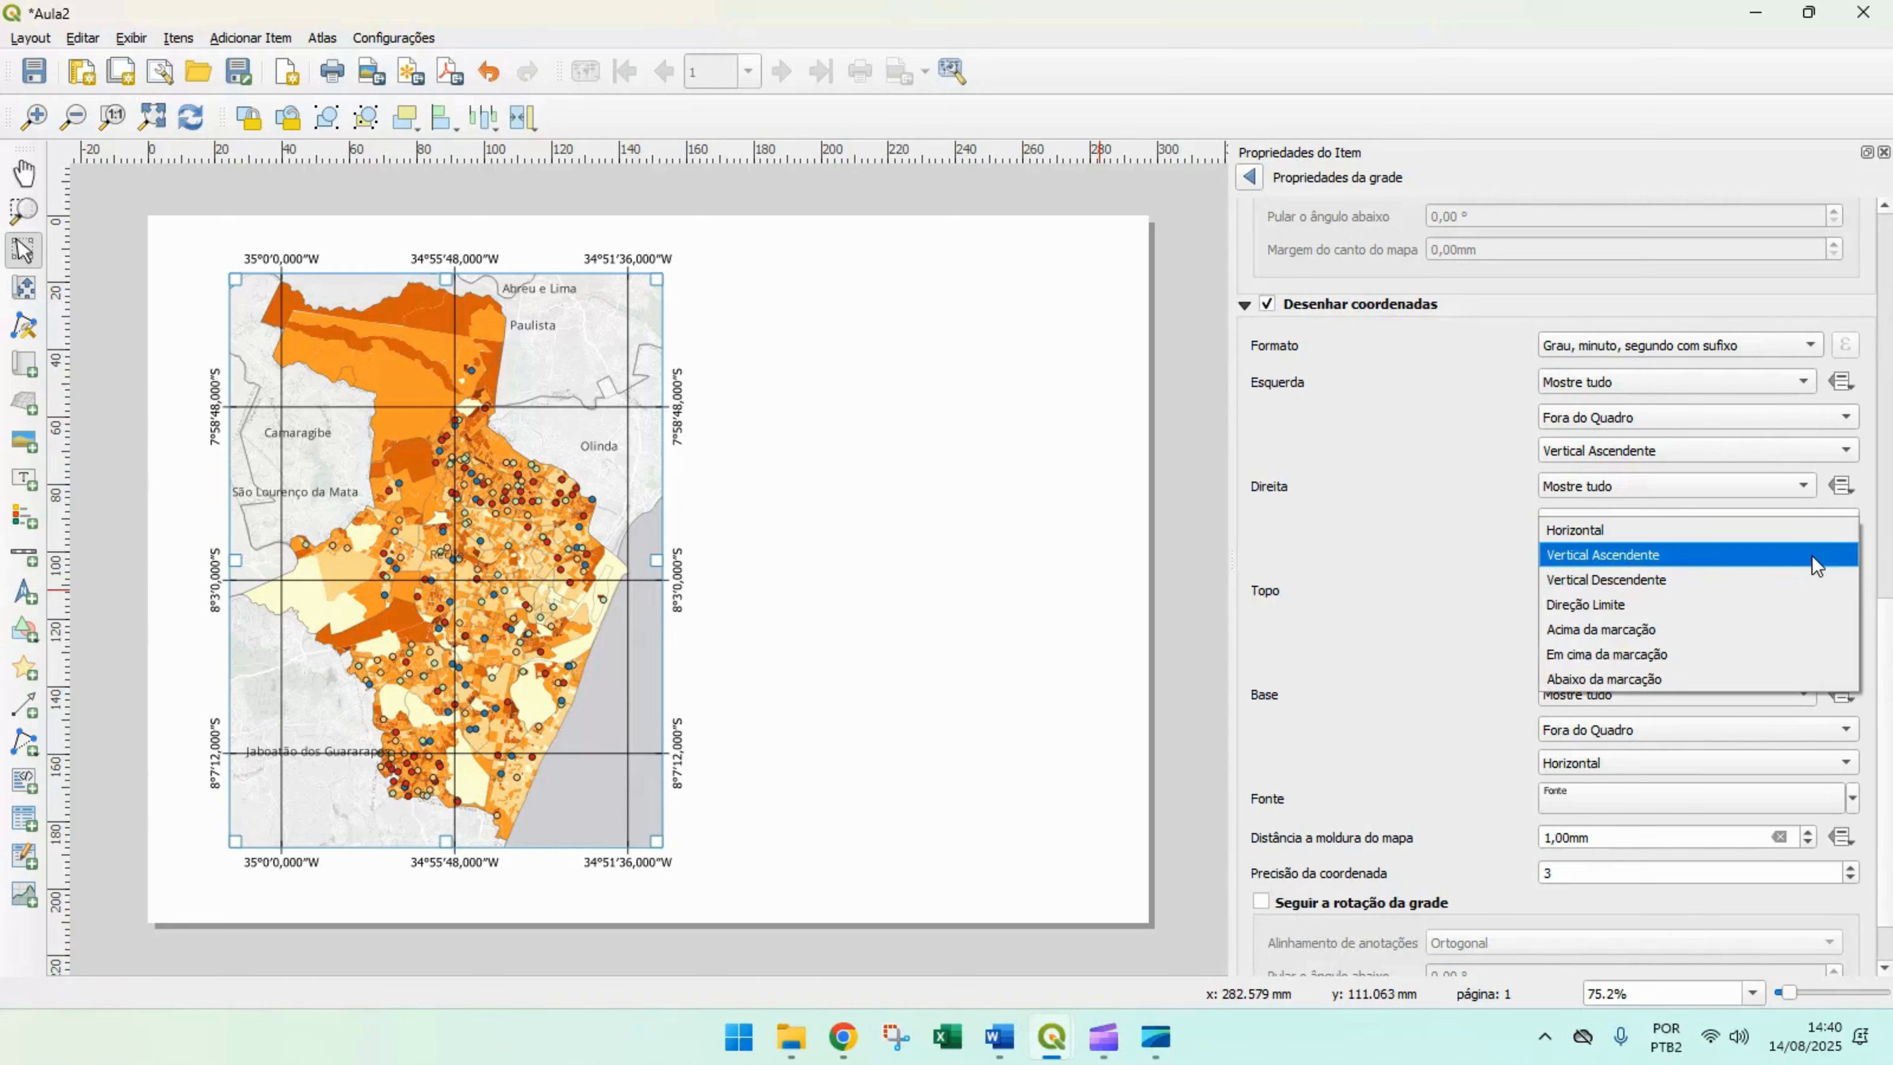
click(1638, 581)
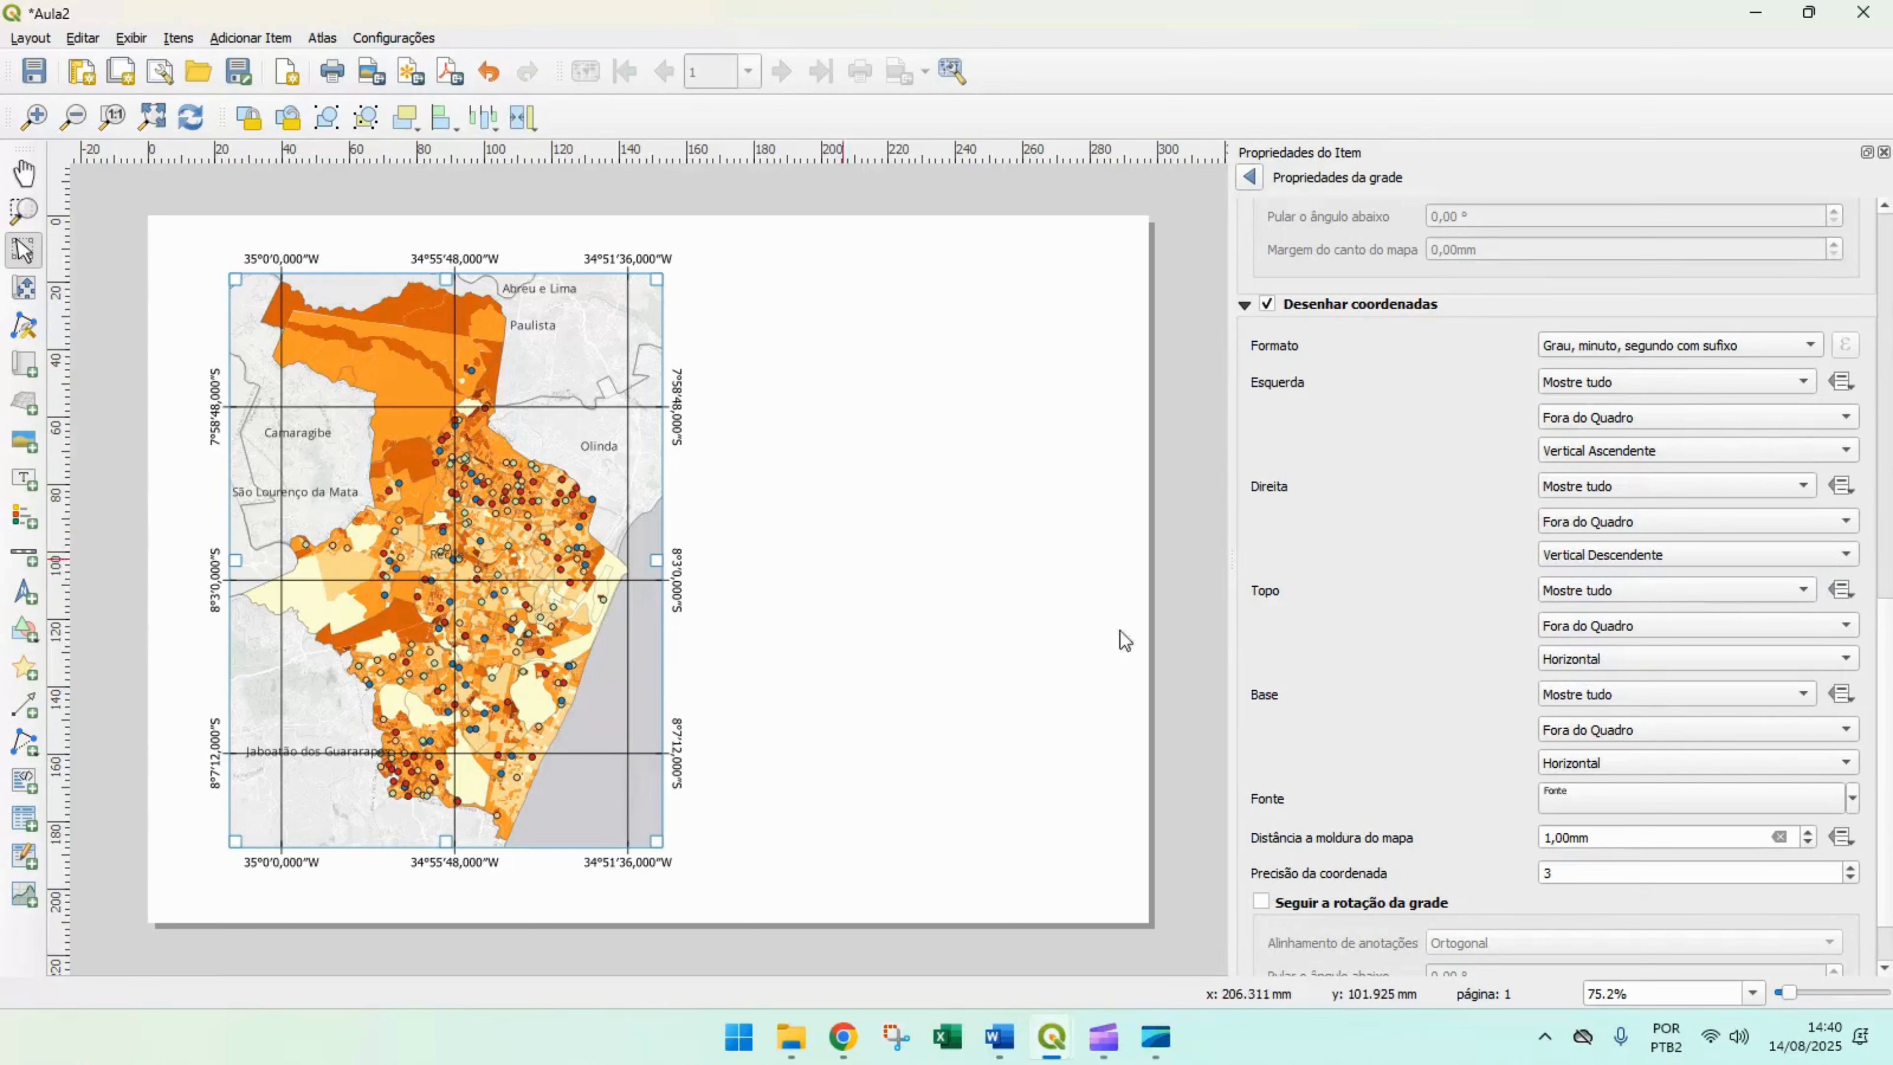
click(1680, 554)
click(1651, 534)
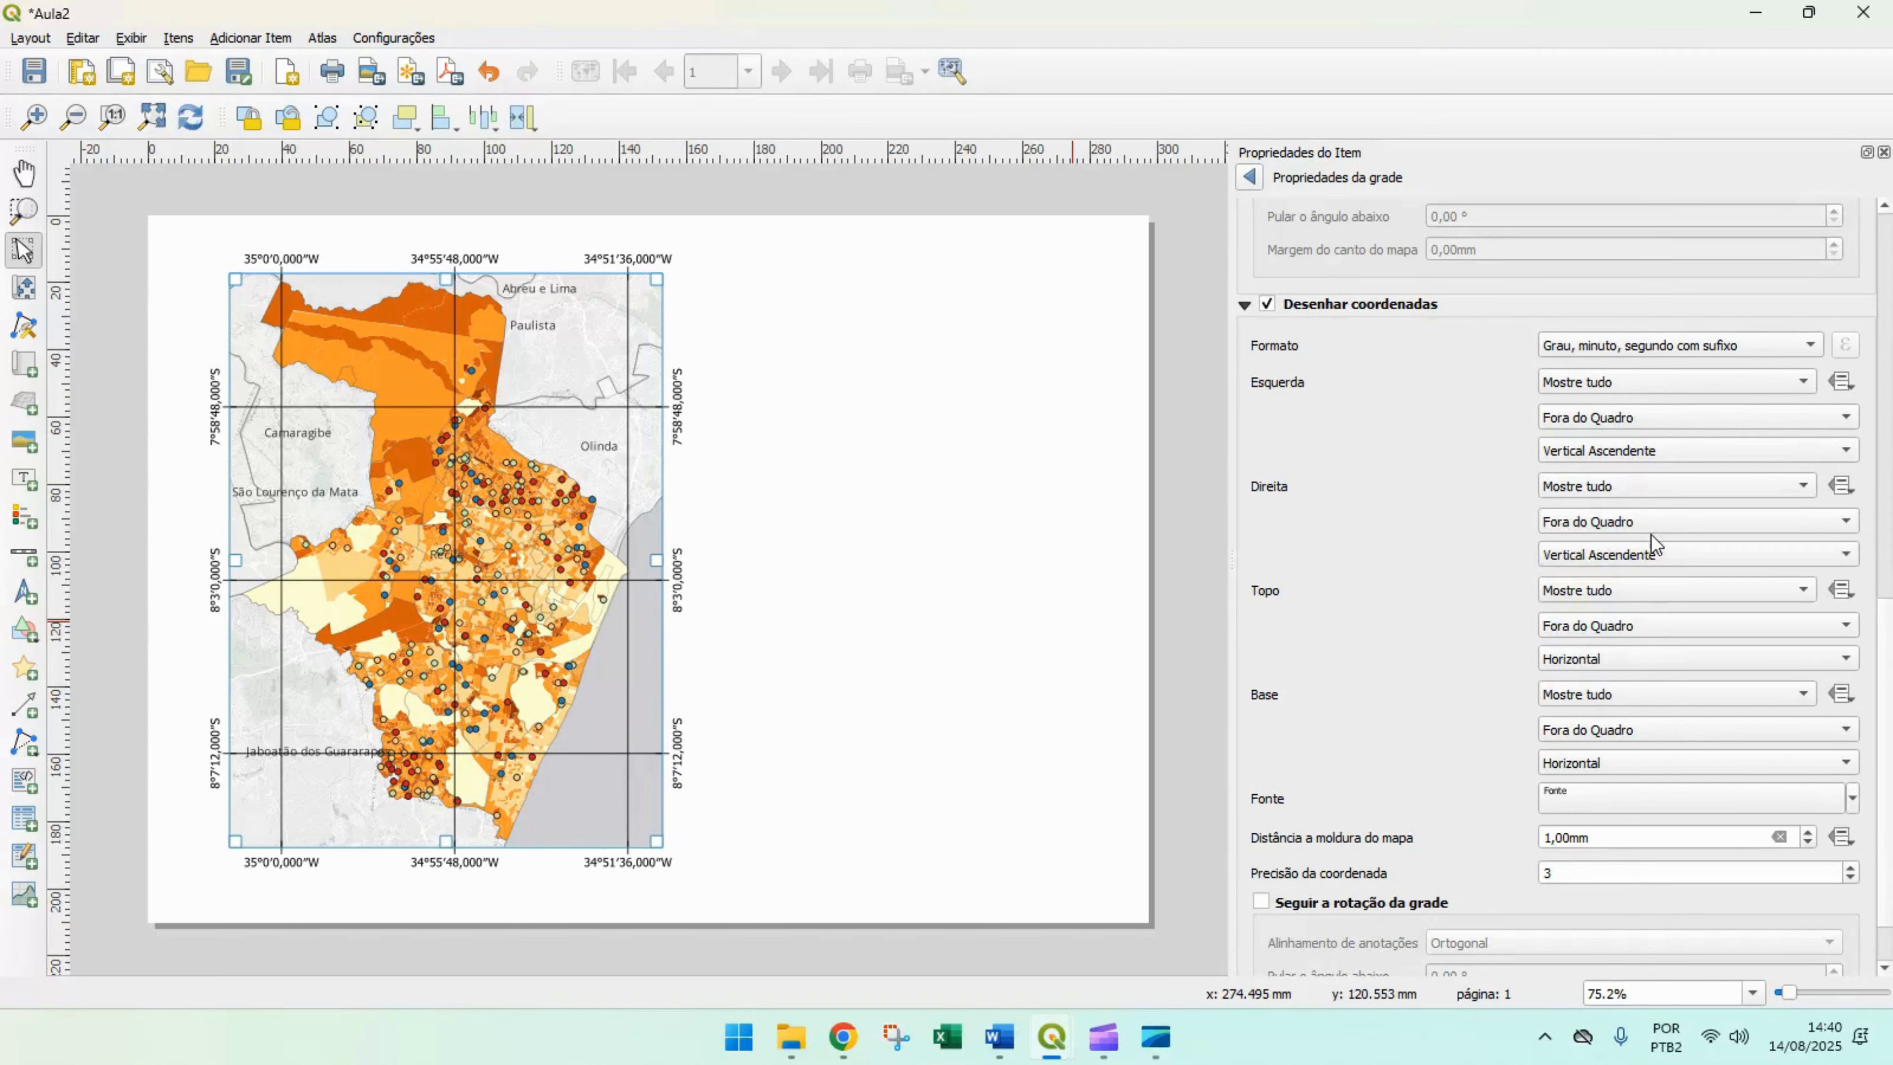
click(921, 587)
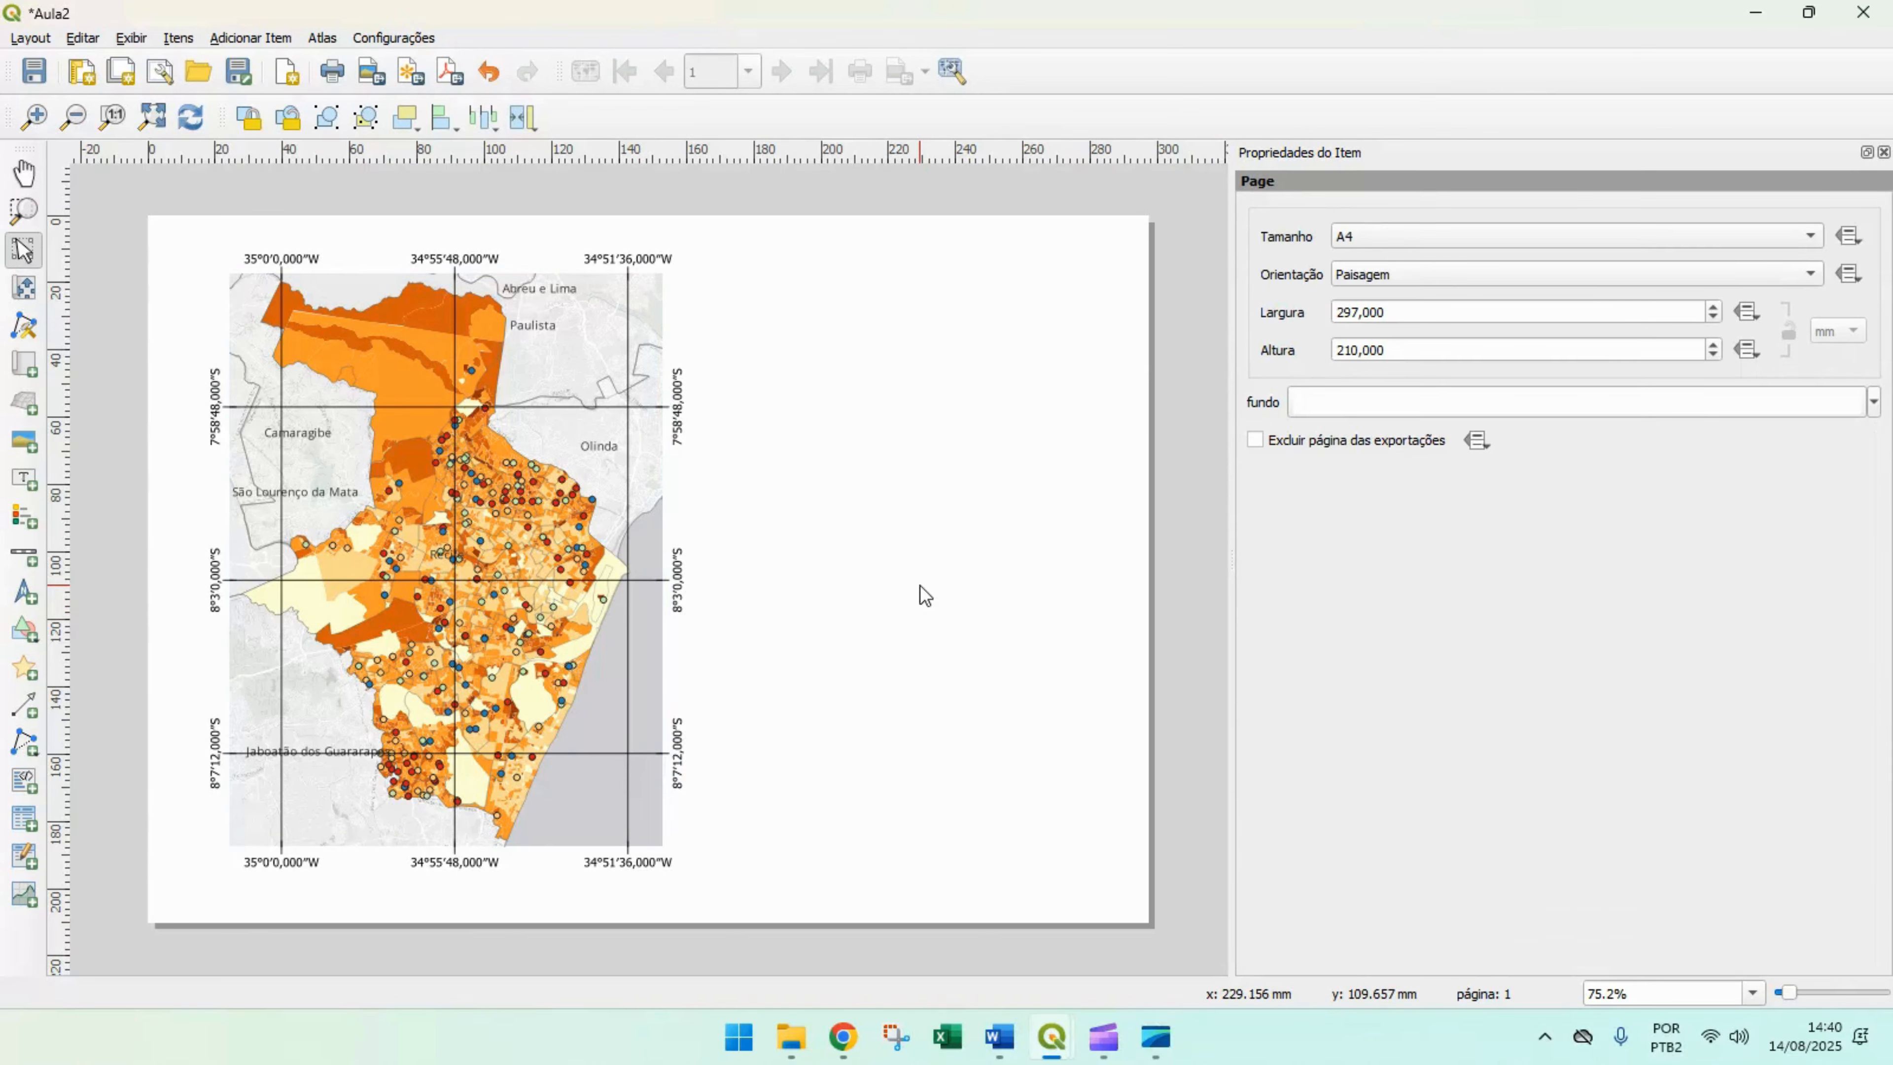
- Select the map and change its grid coordinate format from decimal to "Grau, minuto, segundo com sufixo"
click(440, 335)
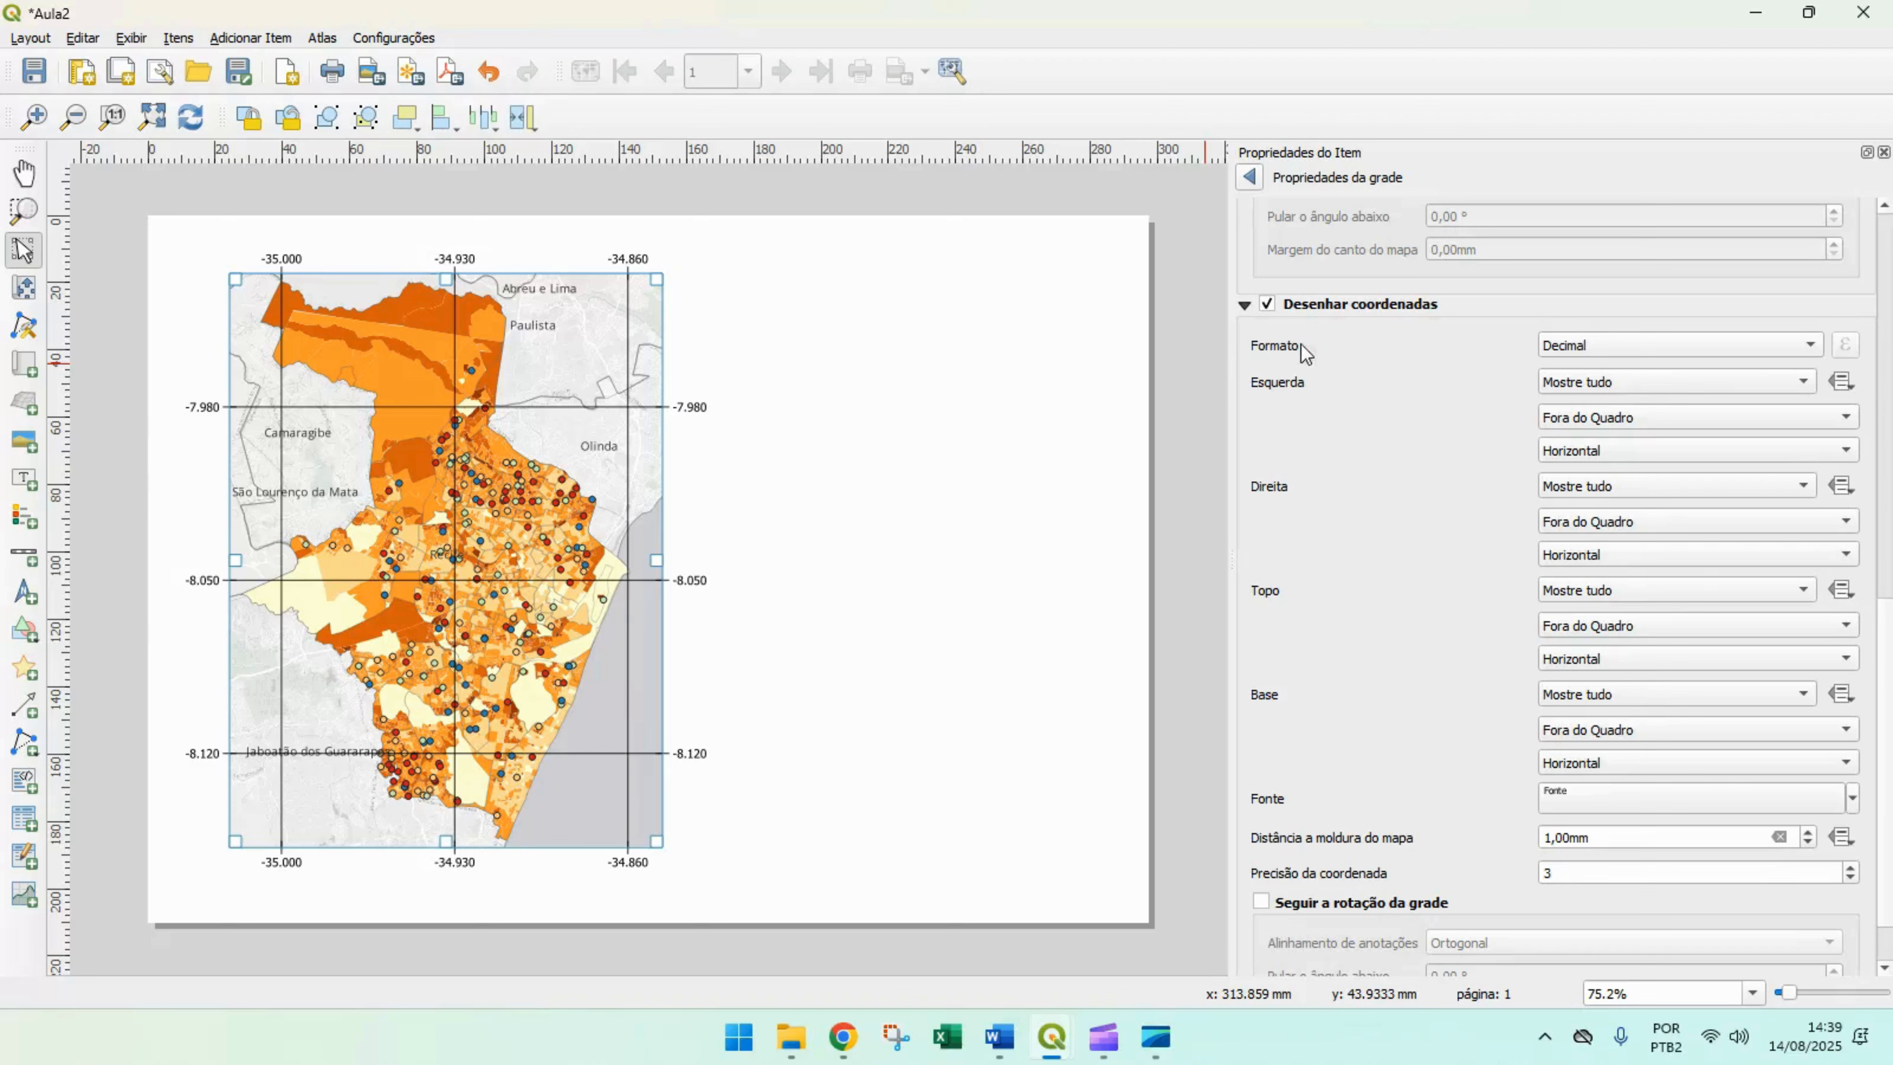
click(1811, 346)
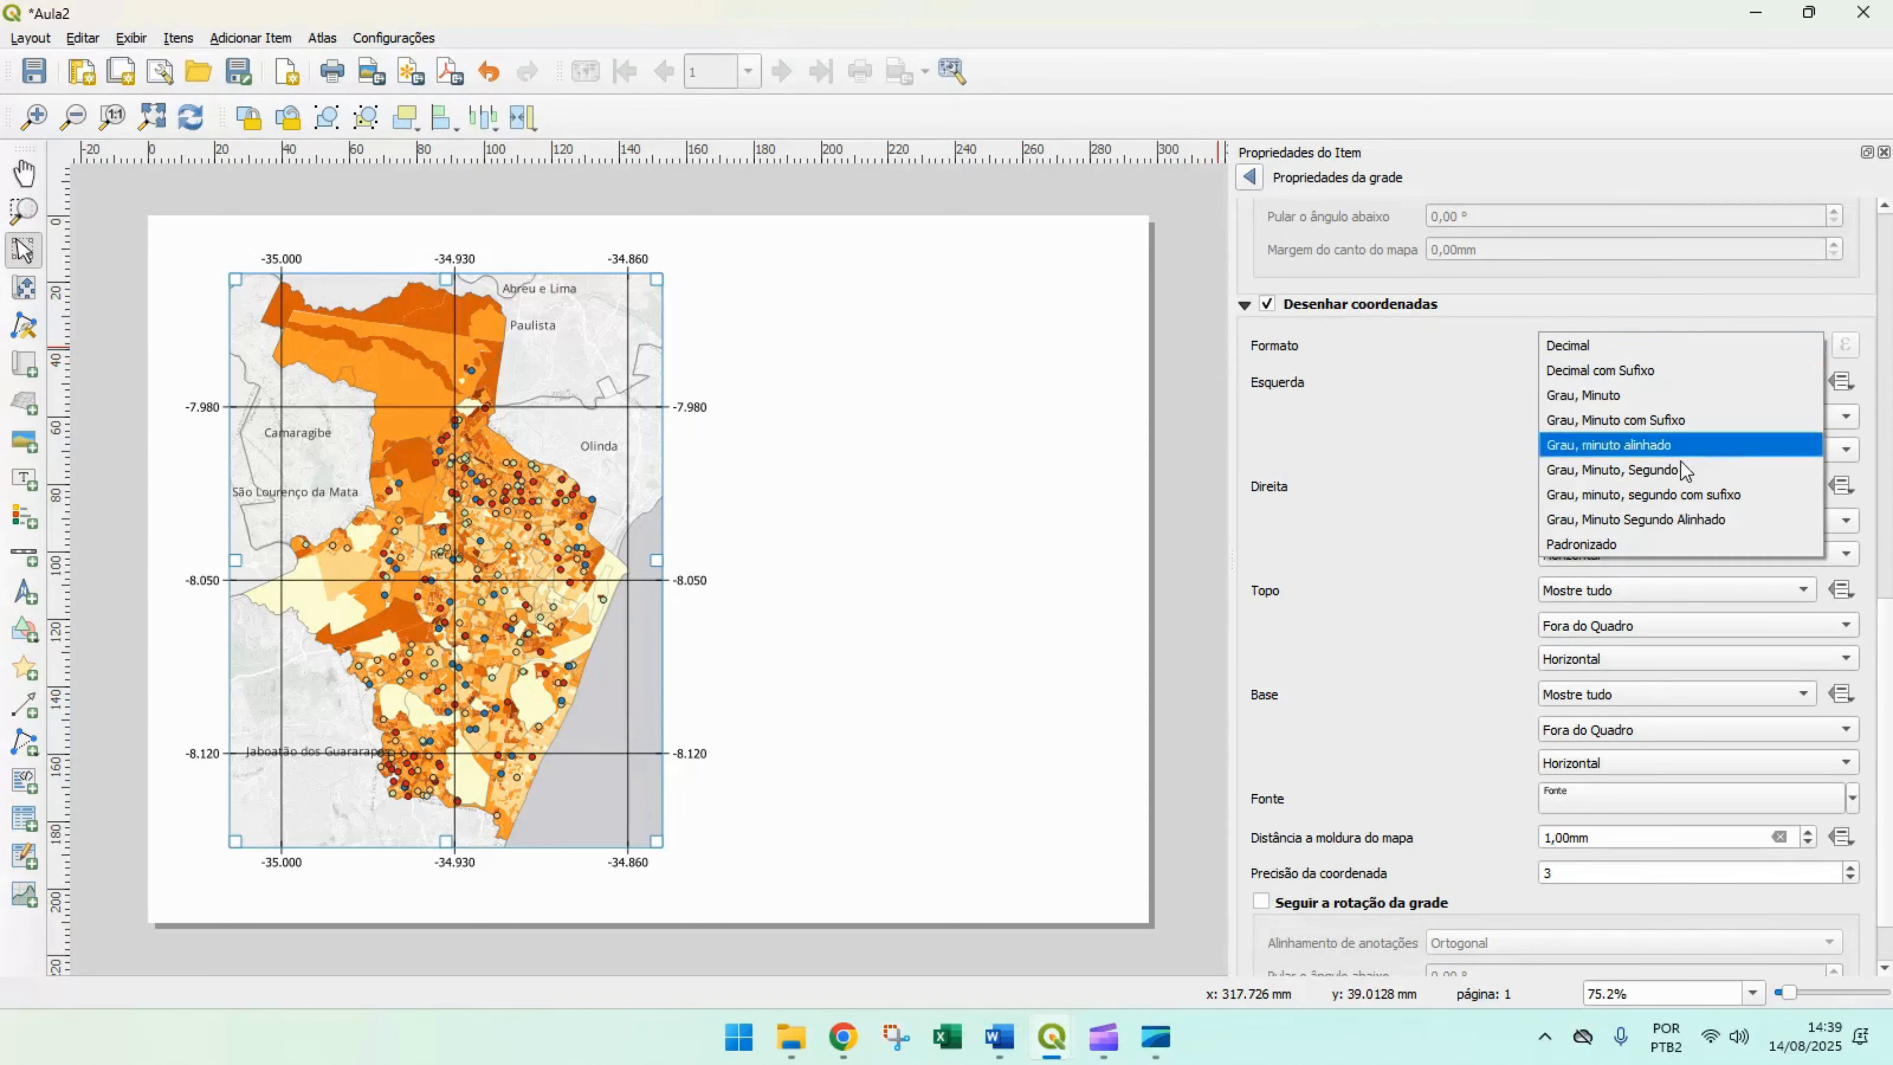
click(1784, 500)
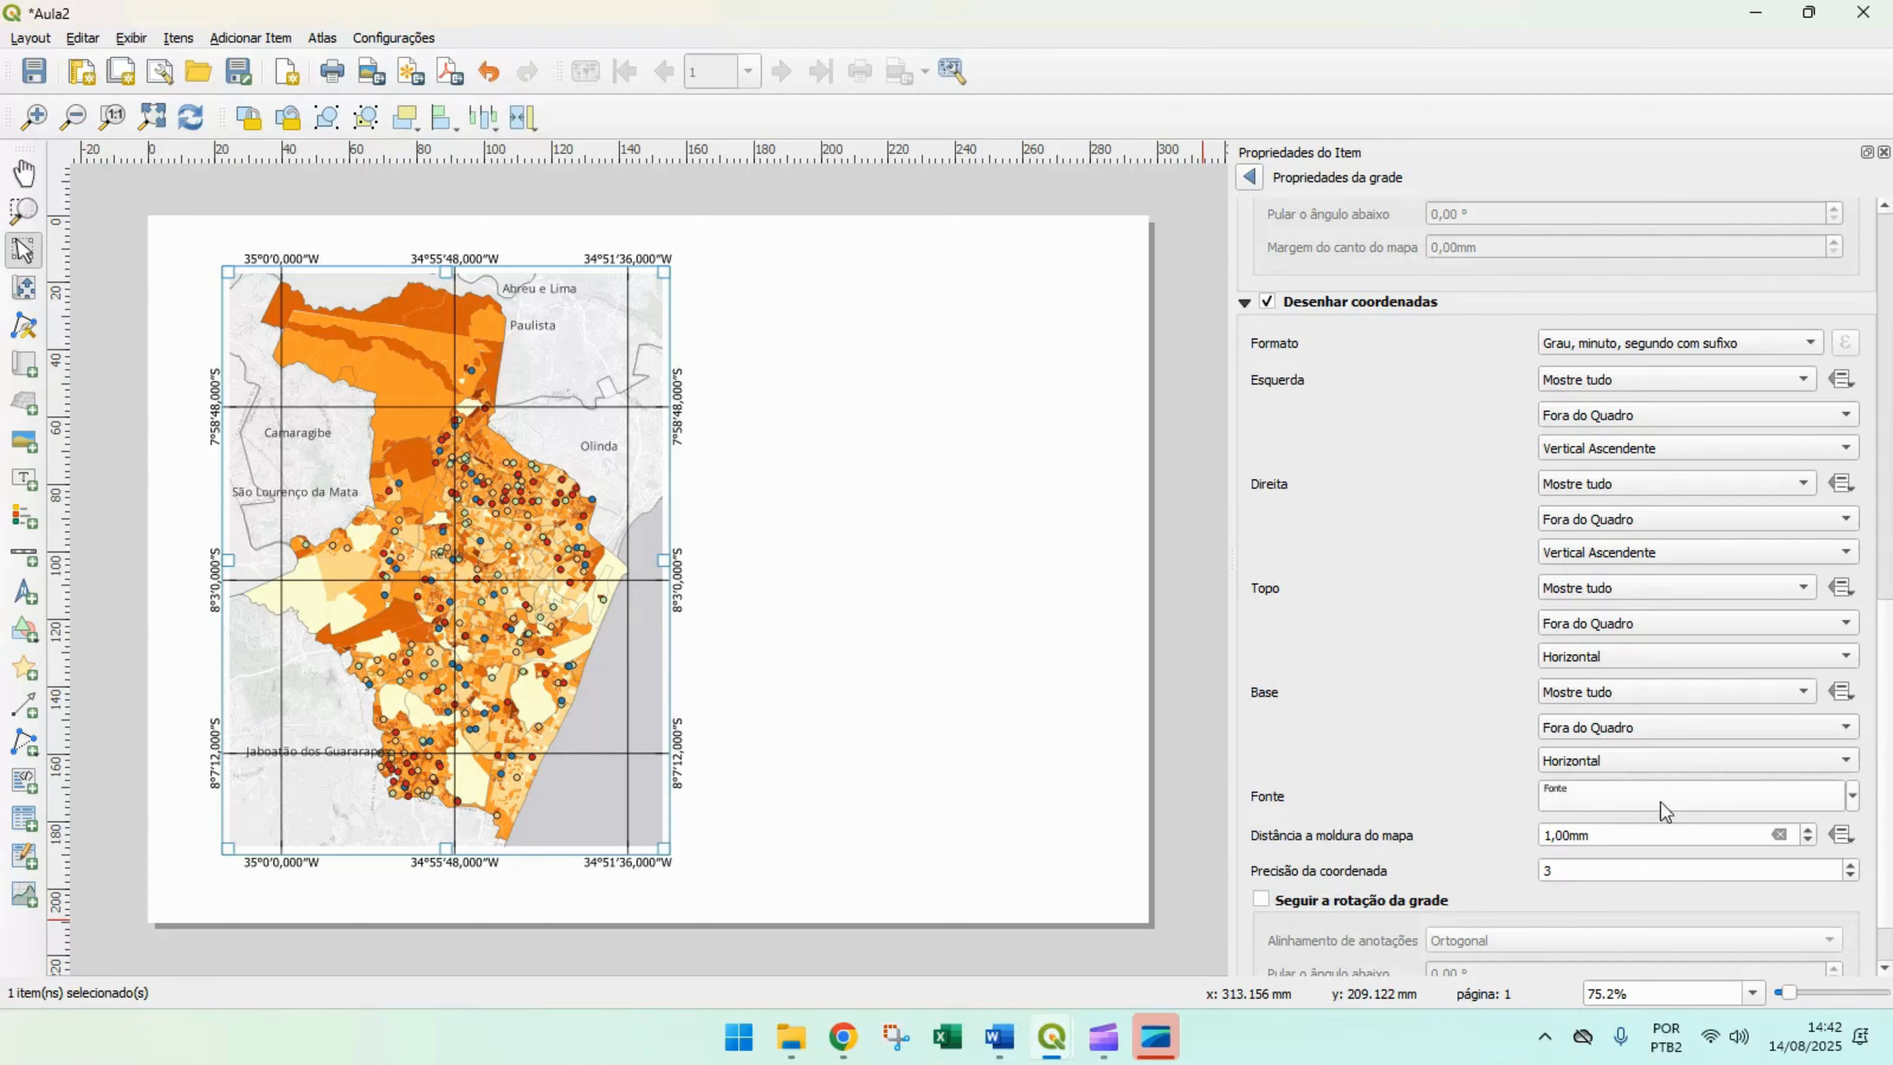
- Set the grid annotation font size to 6 points
click(1721, 793)
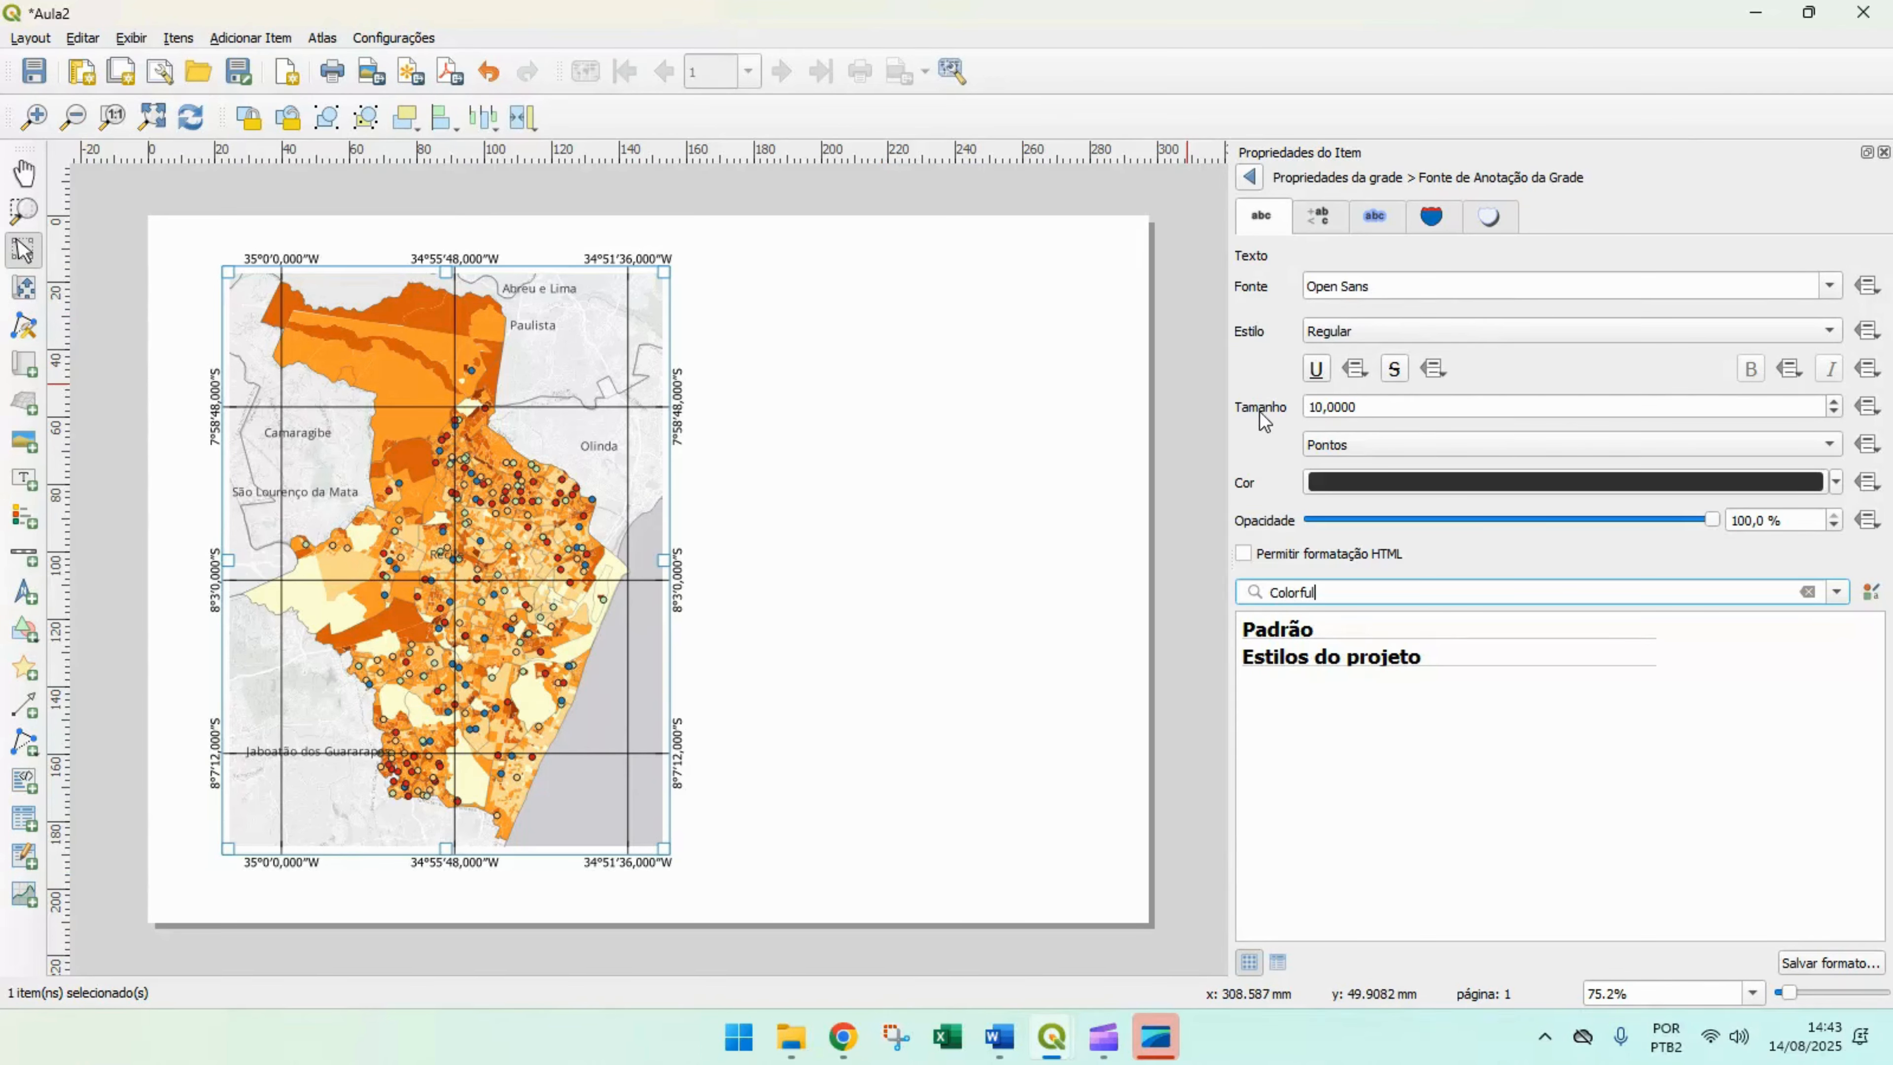
click(1835, 412)
click(1835, 412)
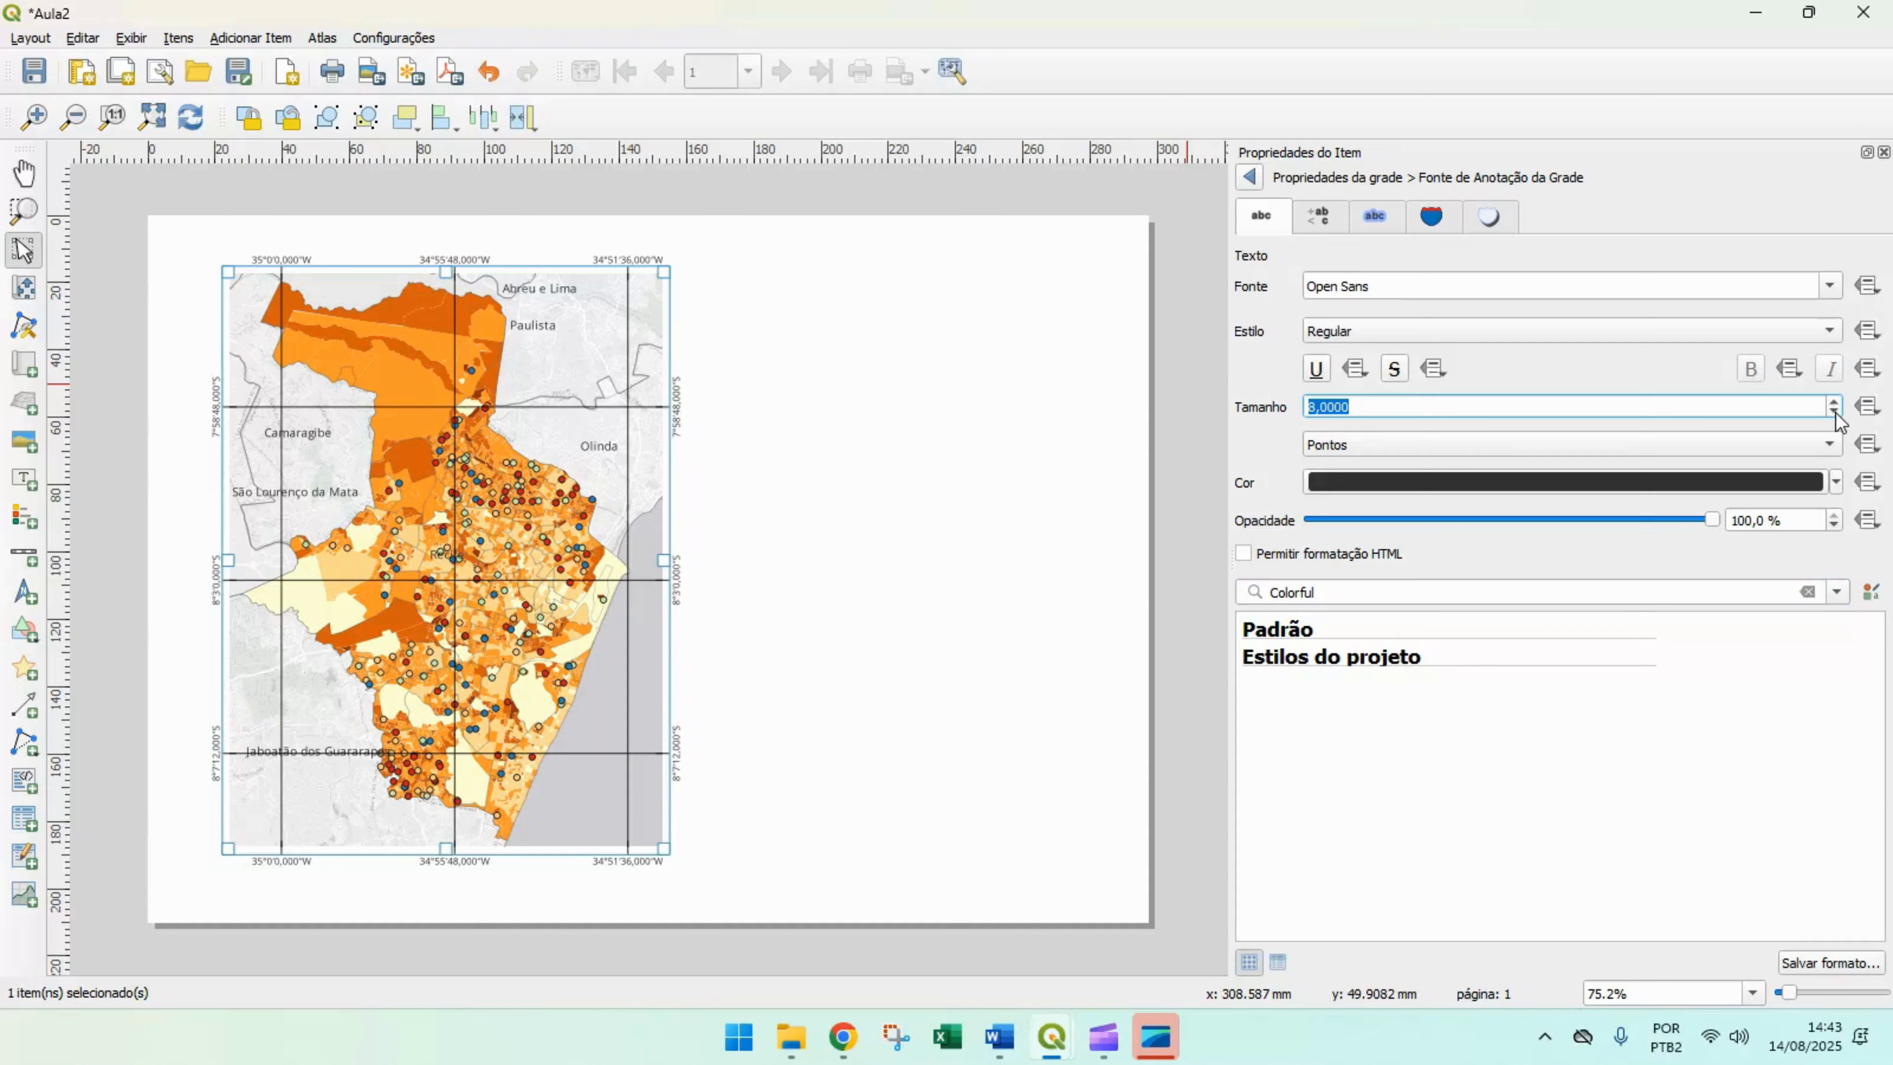
click(1836, 412)
click(1835, 412)
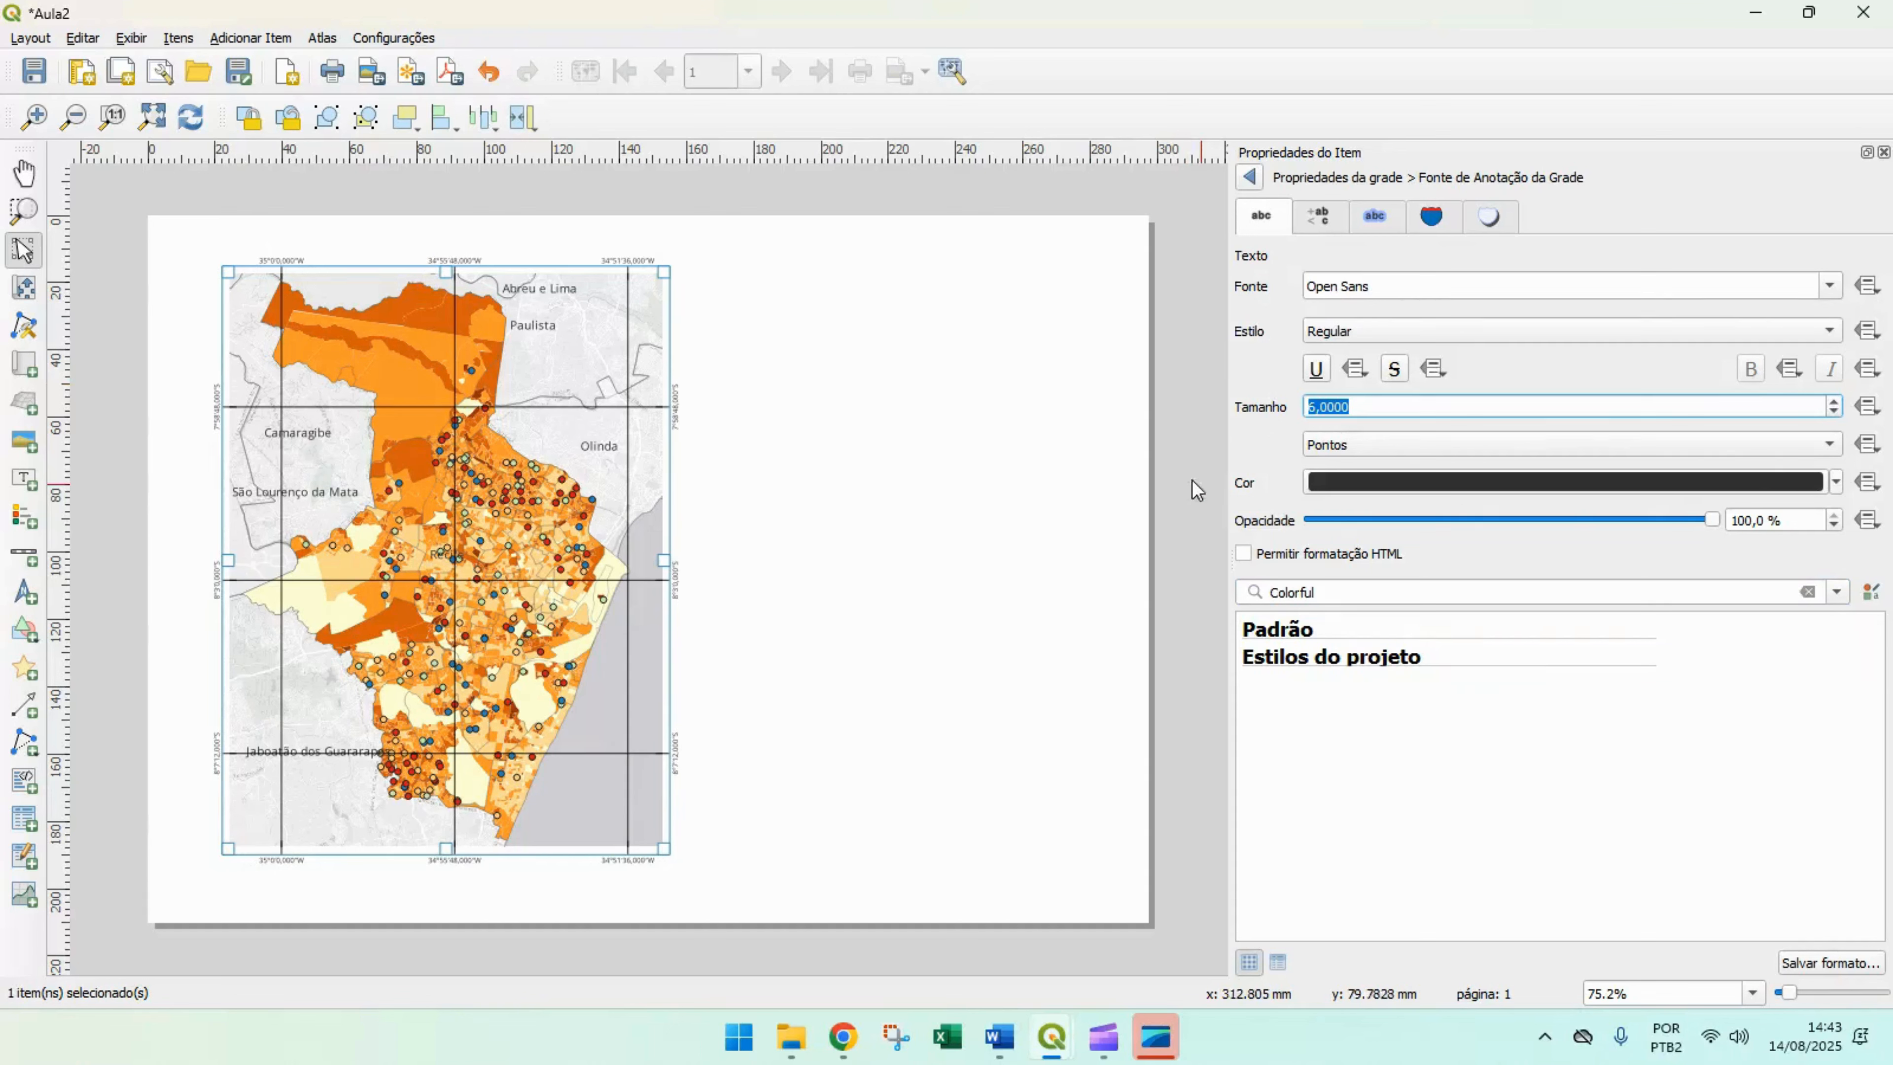
- Change the grid annotation font color to a medium gray
click(1835, 483)
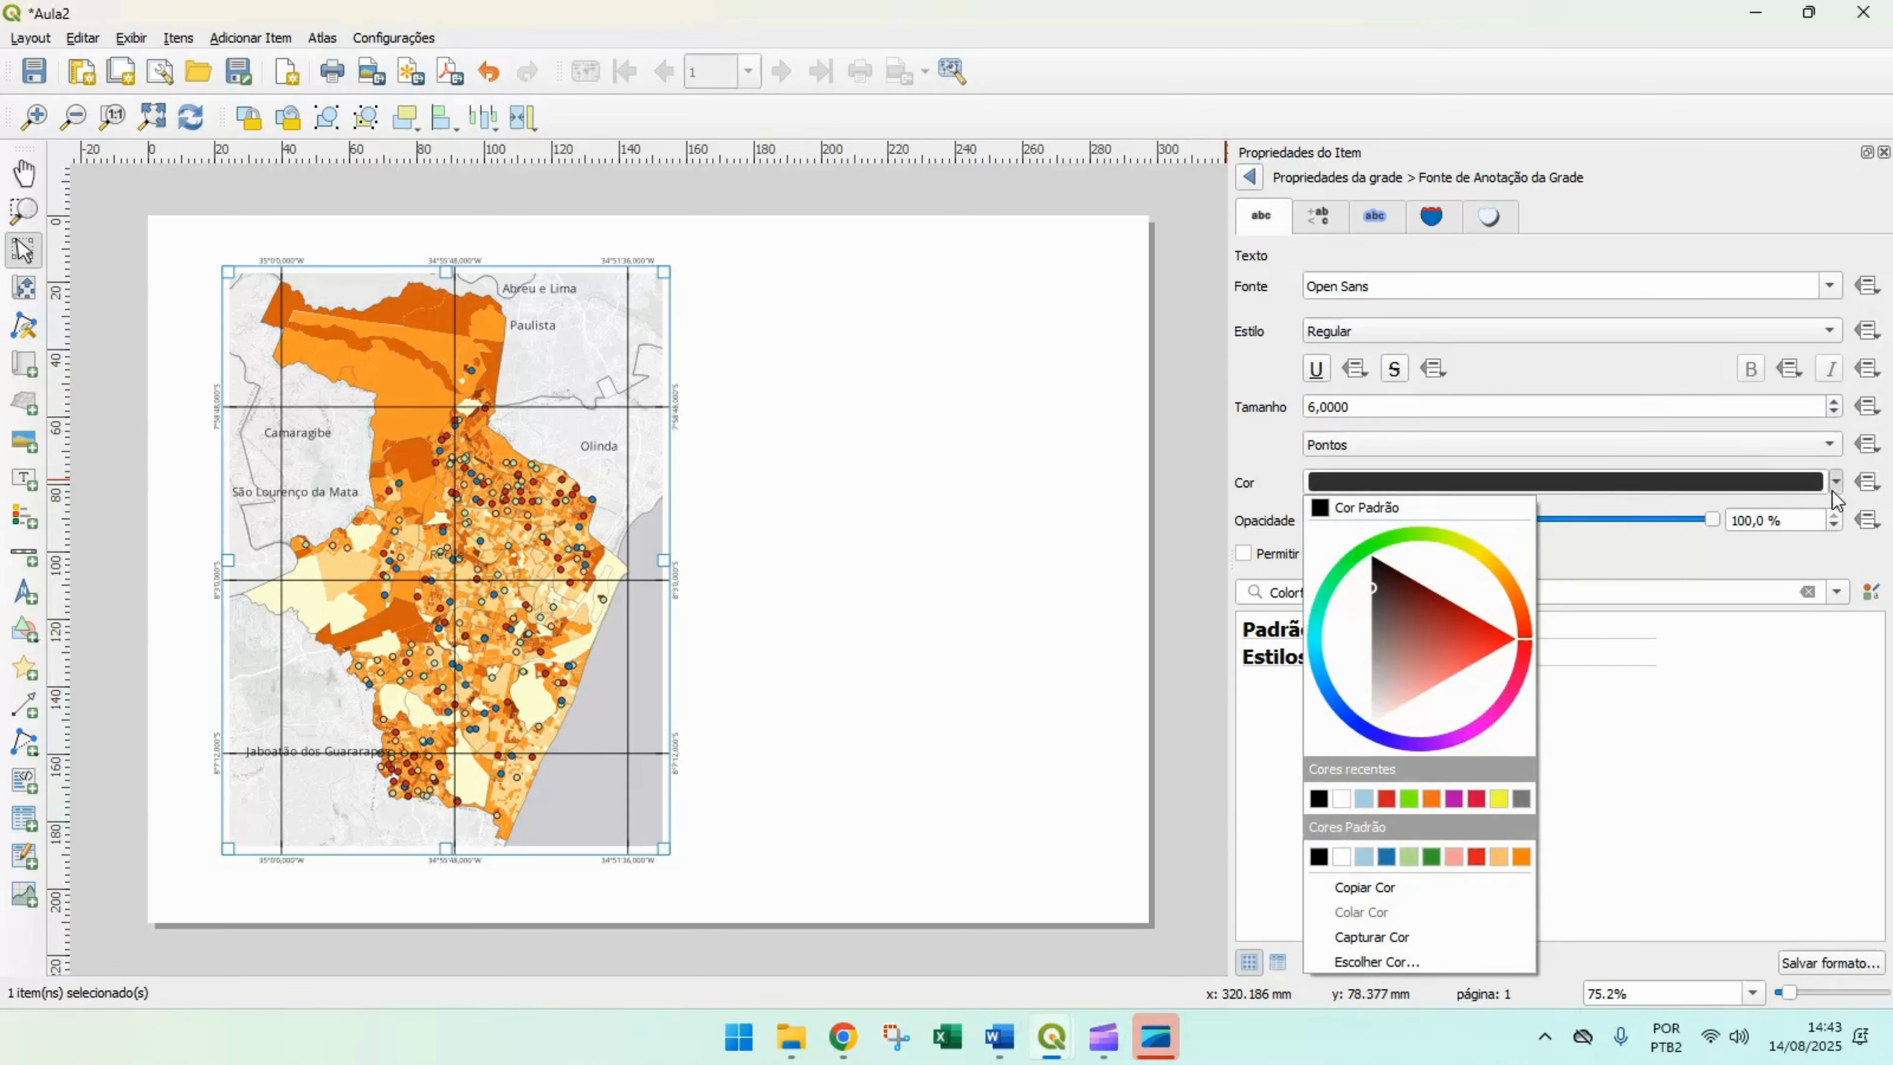
click(1356, 632)
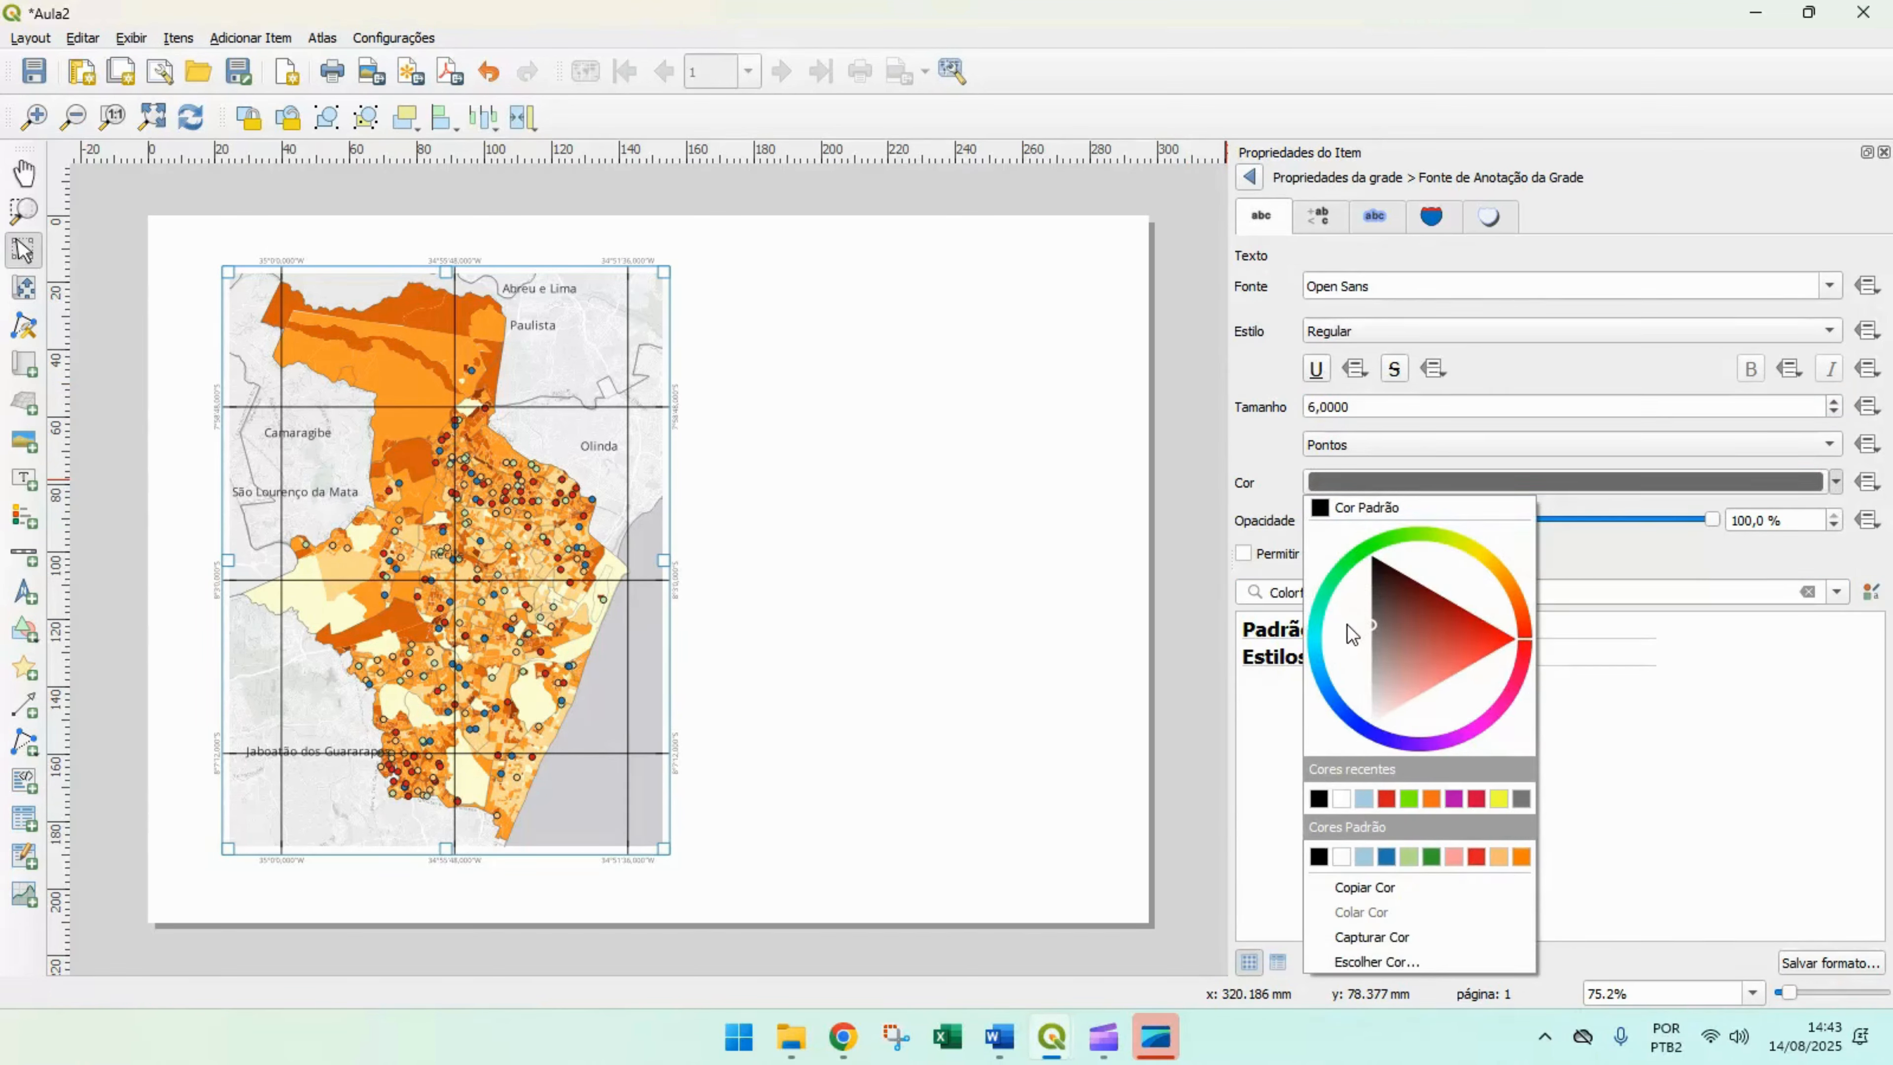
click(1650, 576)
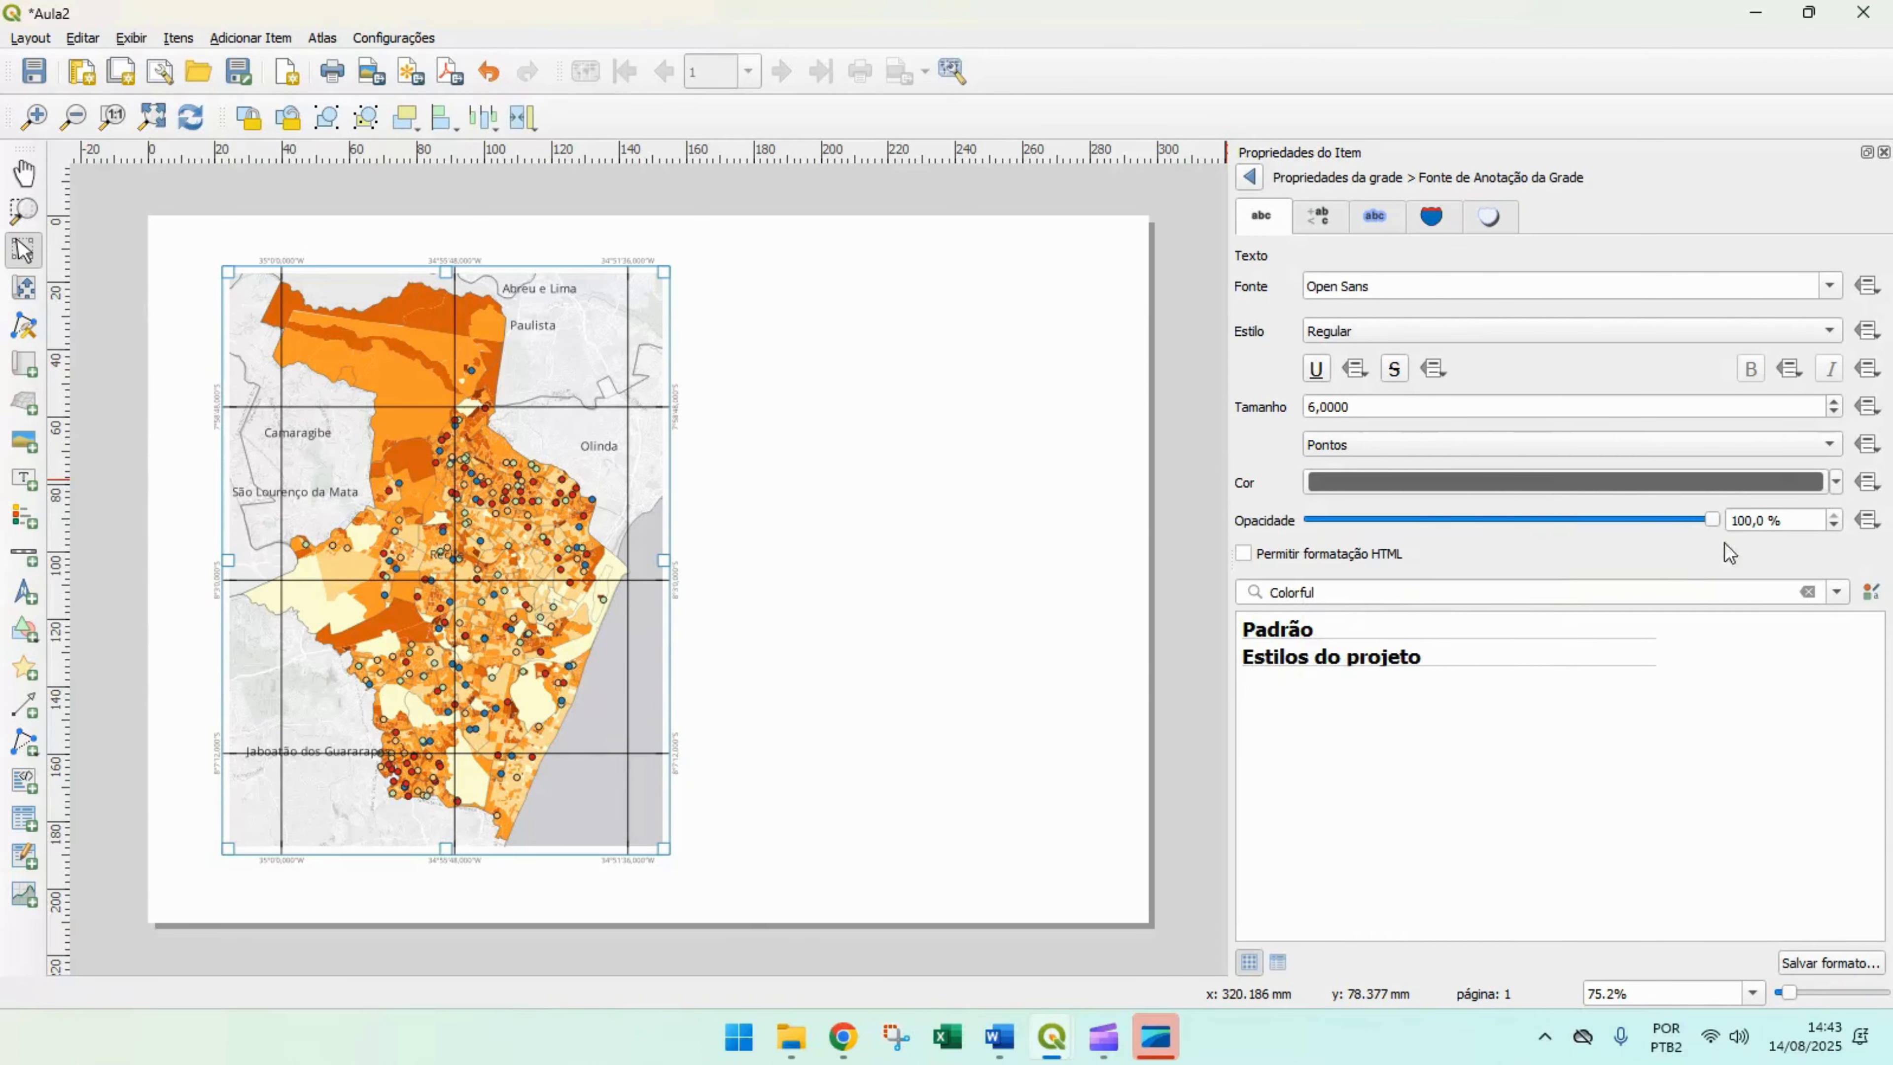
- Try lowering the grid annotation font's opacity and restore it to full
drag(1711, 519, 1510, 535)
drag(1712, 553, 1773, 538)
- Return to the grid properties, set the grid type to "Apenas molduras e anotações", and deselect the map
click(1249, 179)
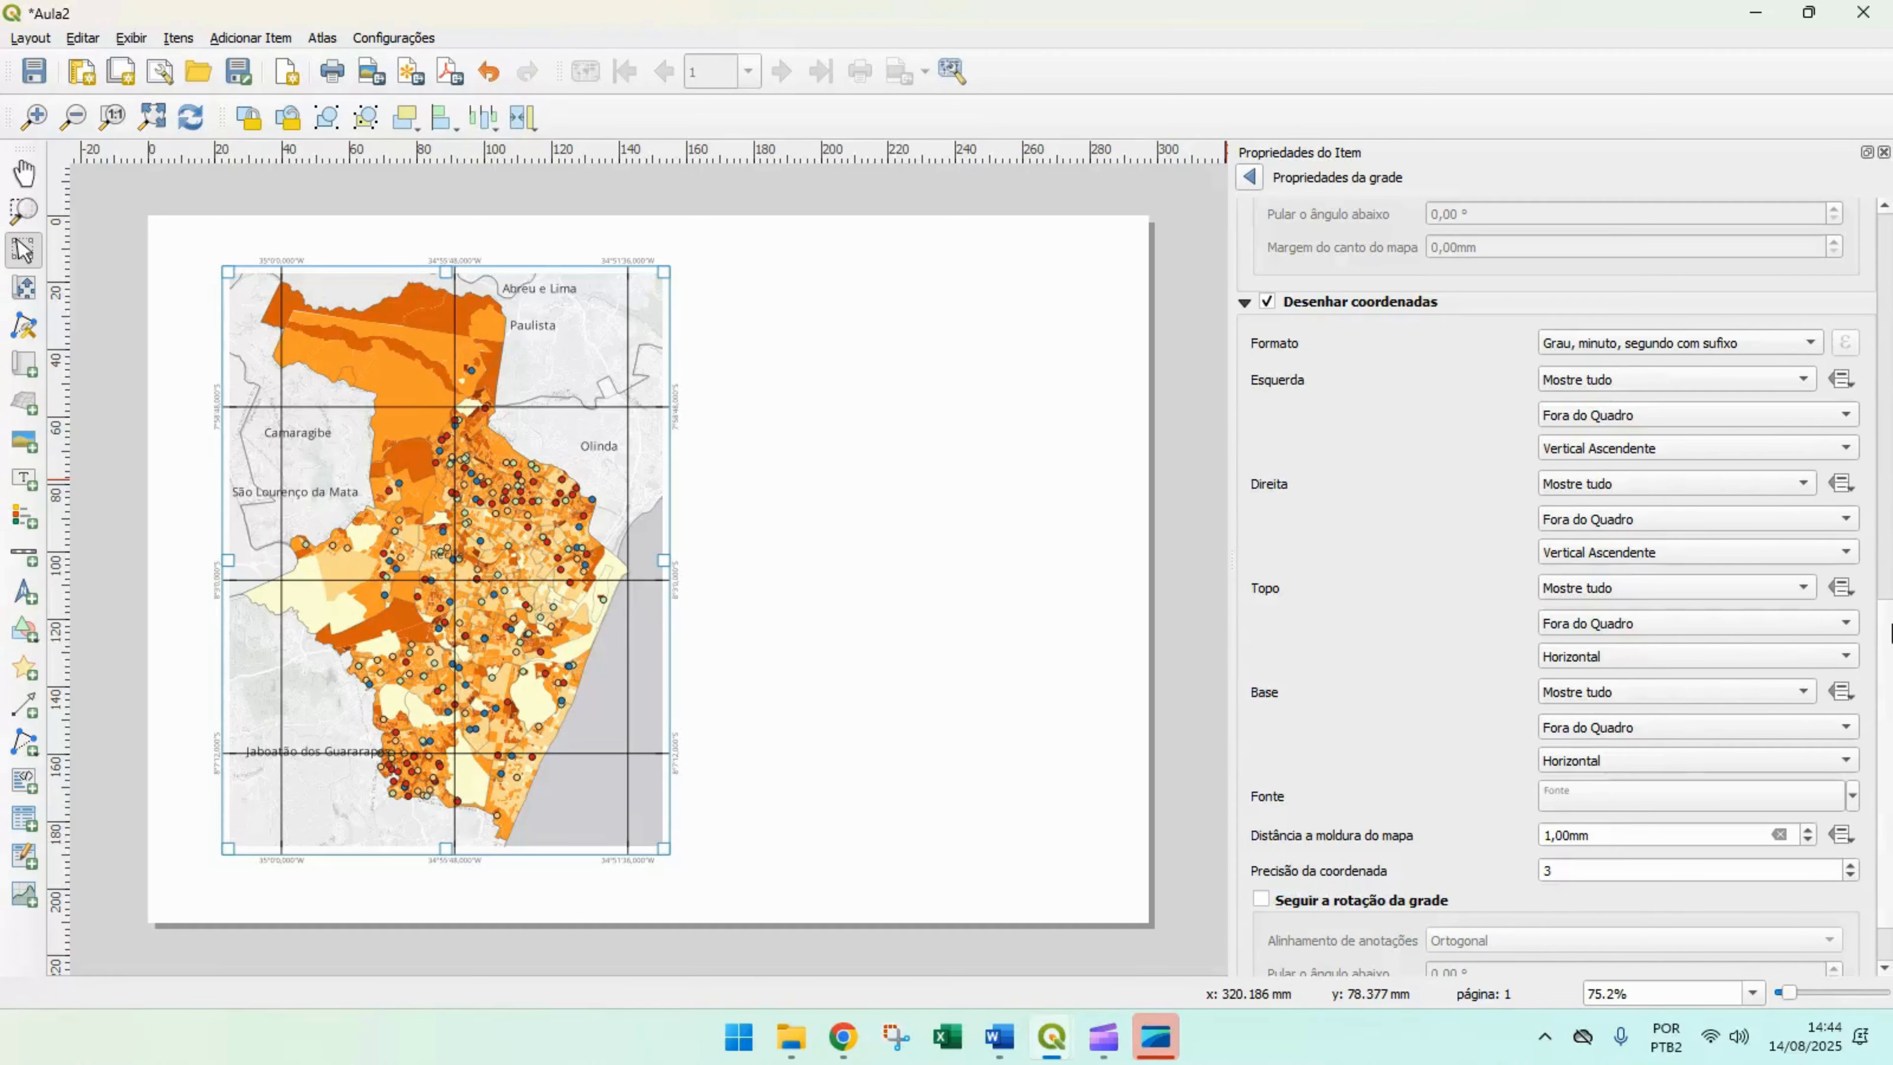
scroll(1886, 693, down, 2)
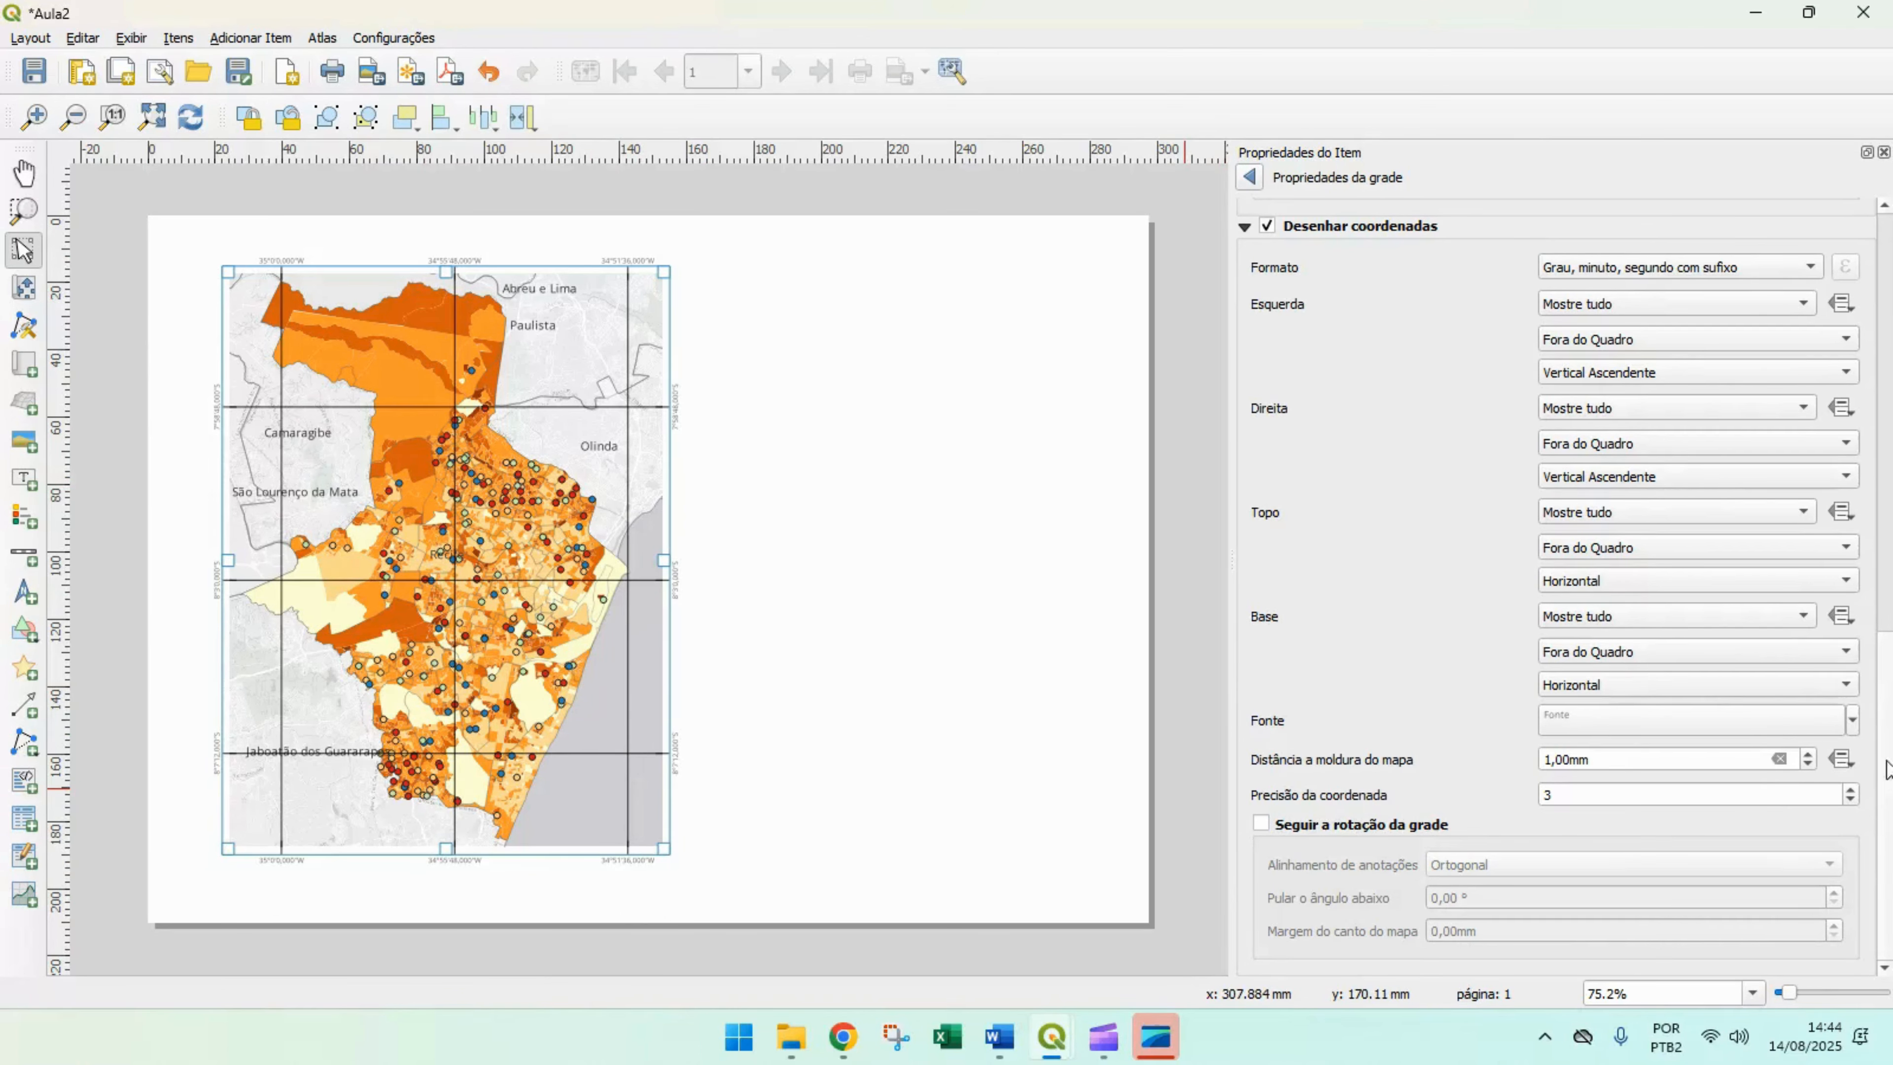
drag(1886, 794, 1874, 371)
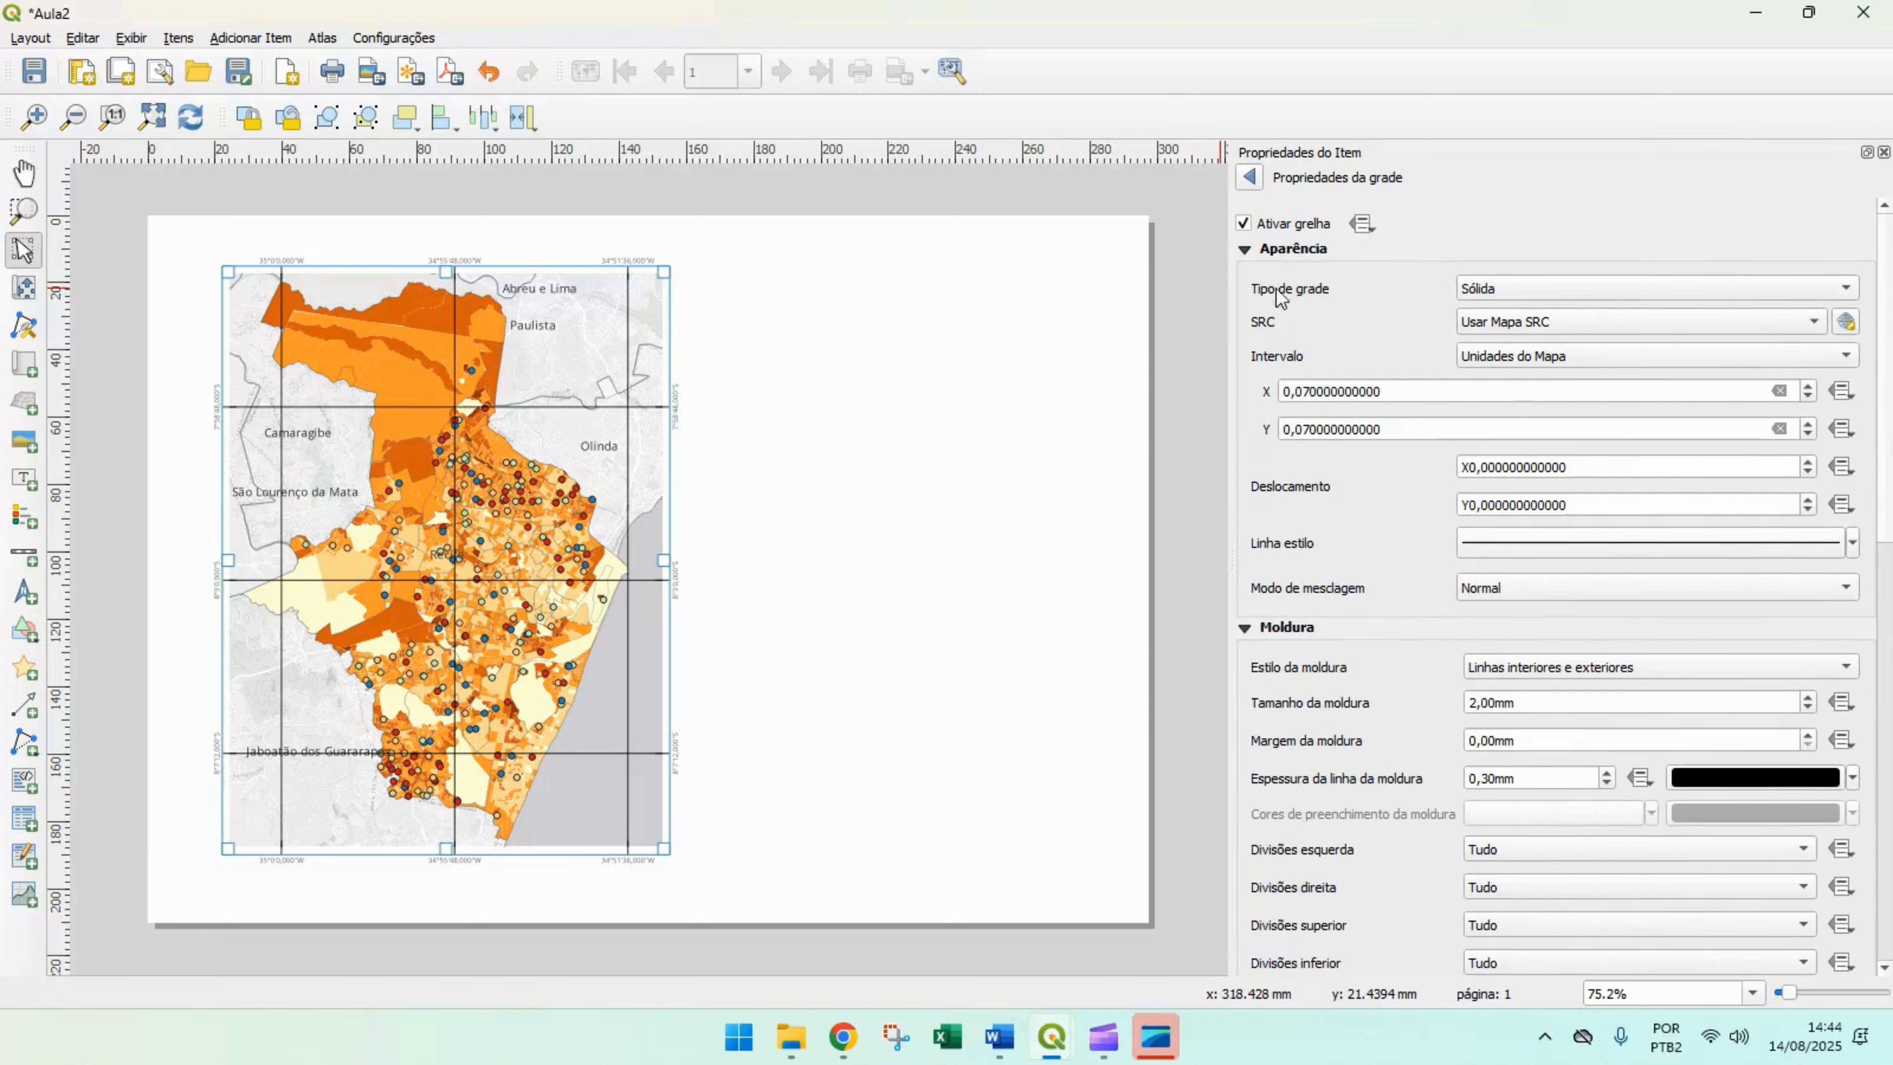
click(1846, 288)
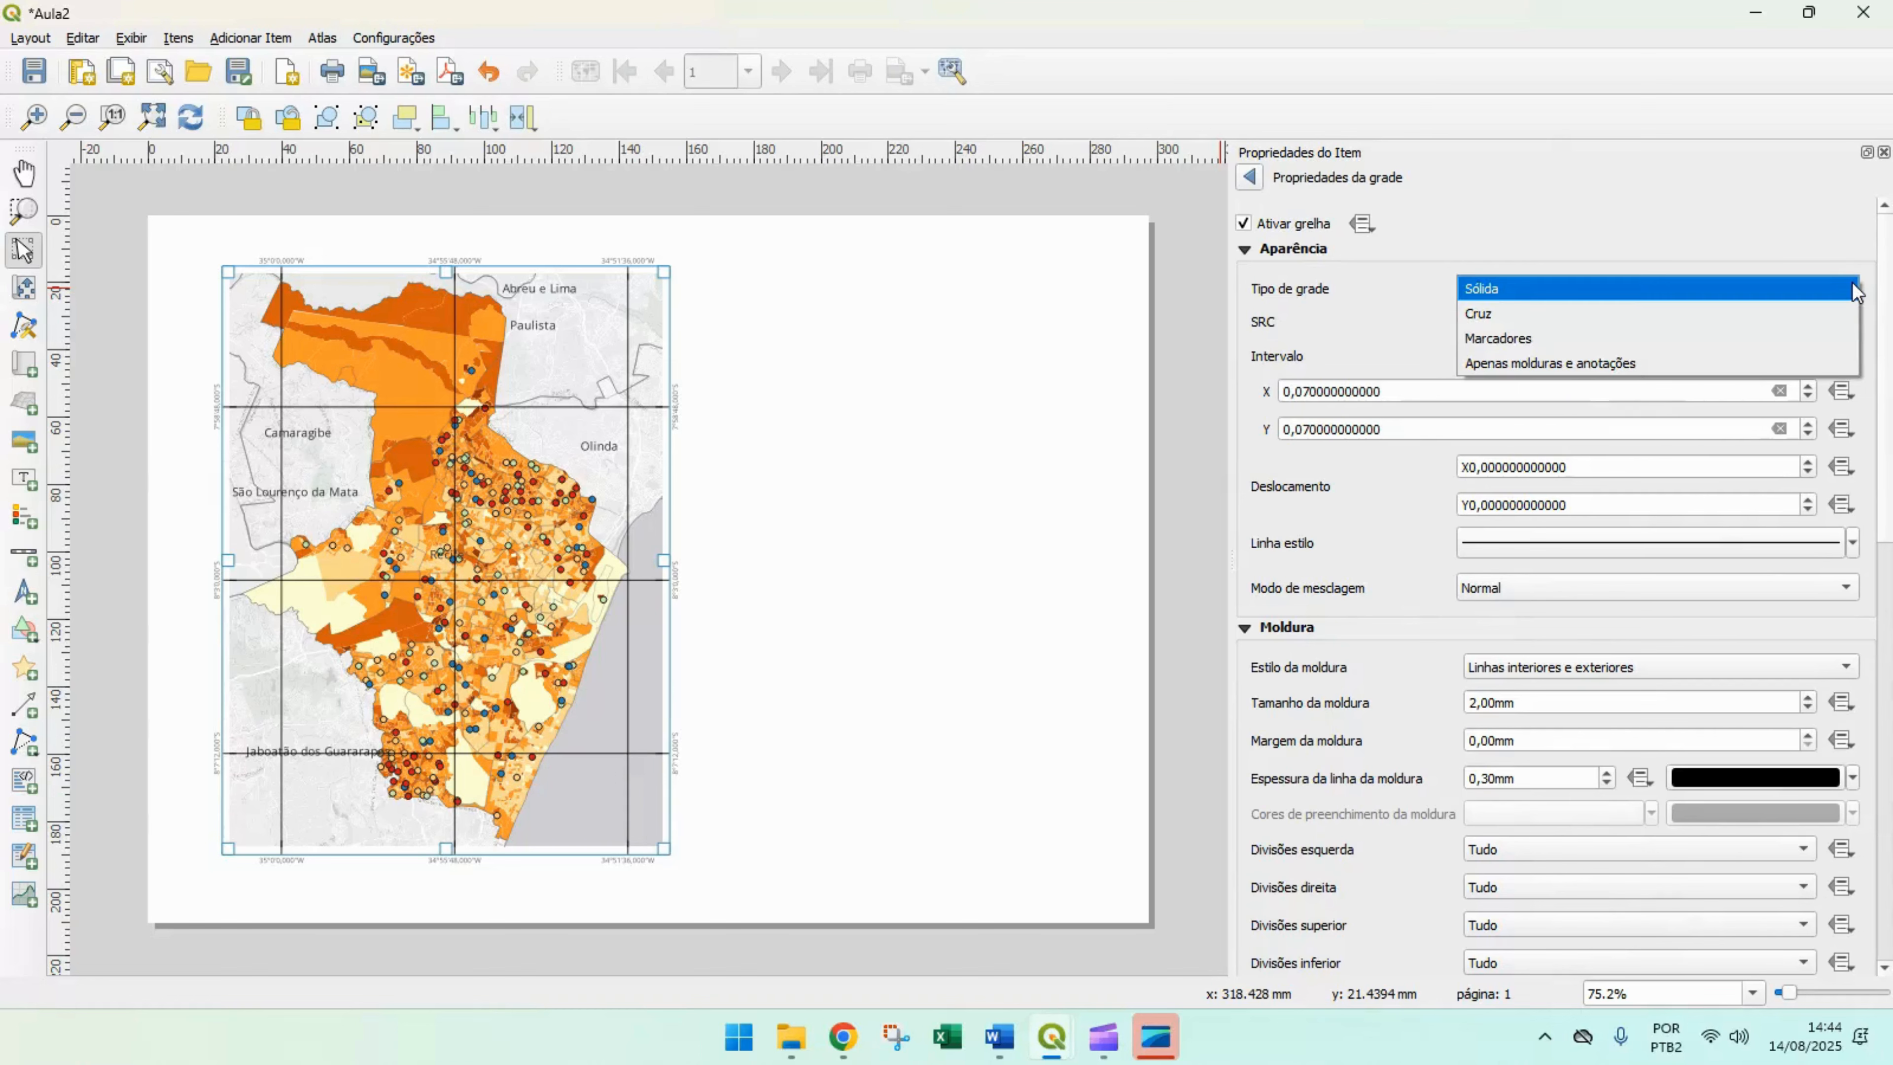
click(1564, 366)
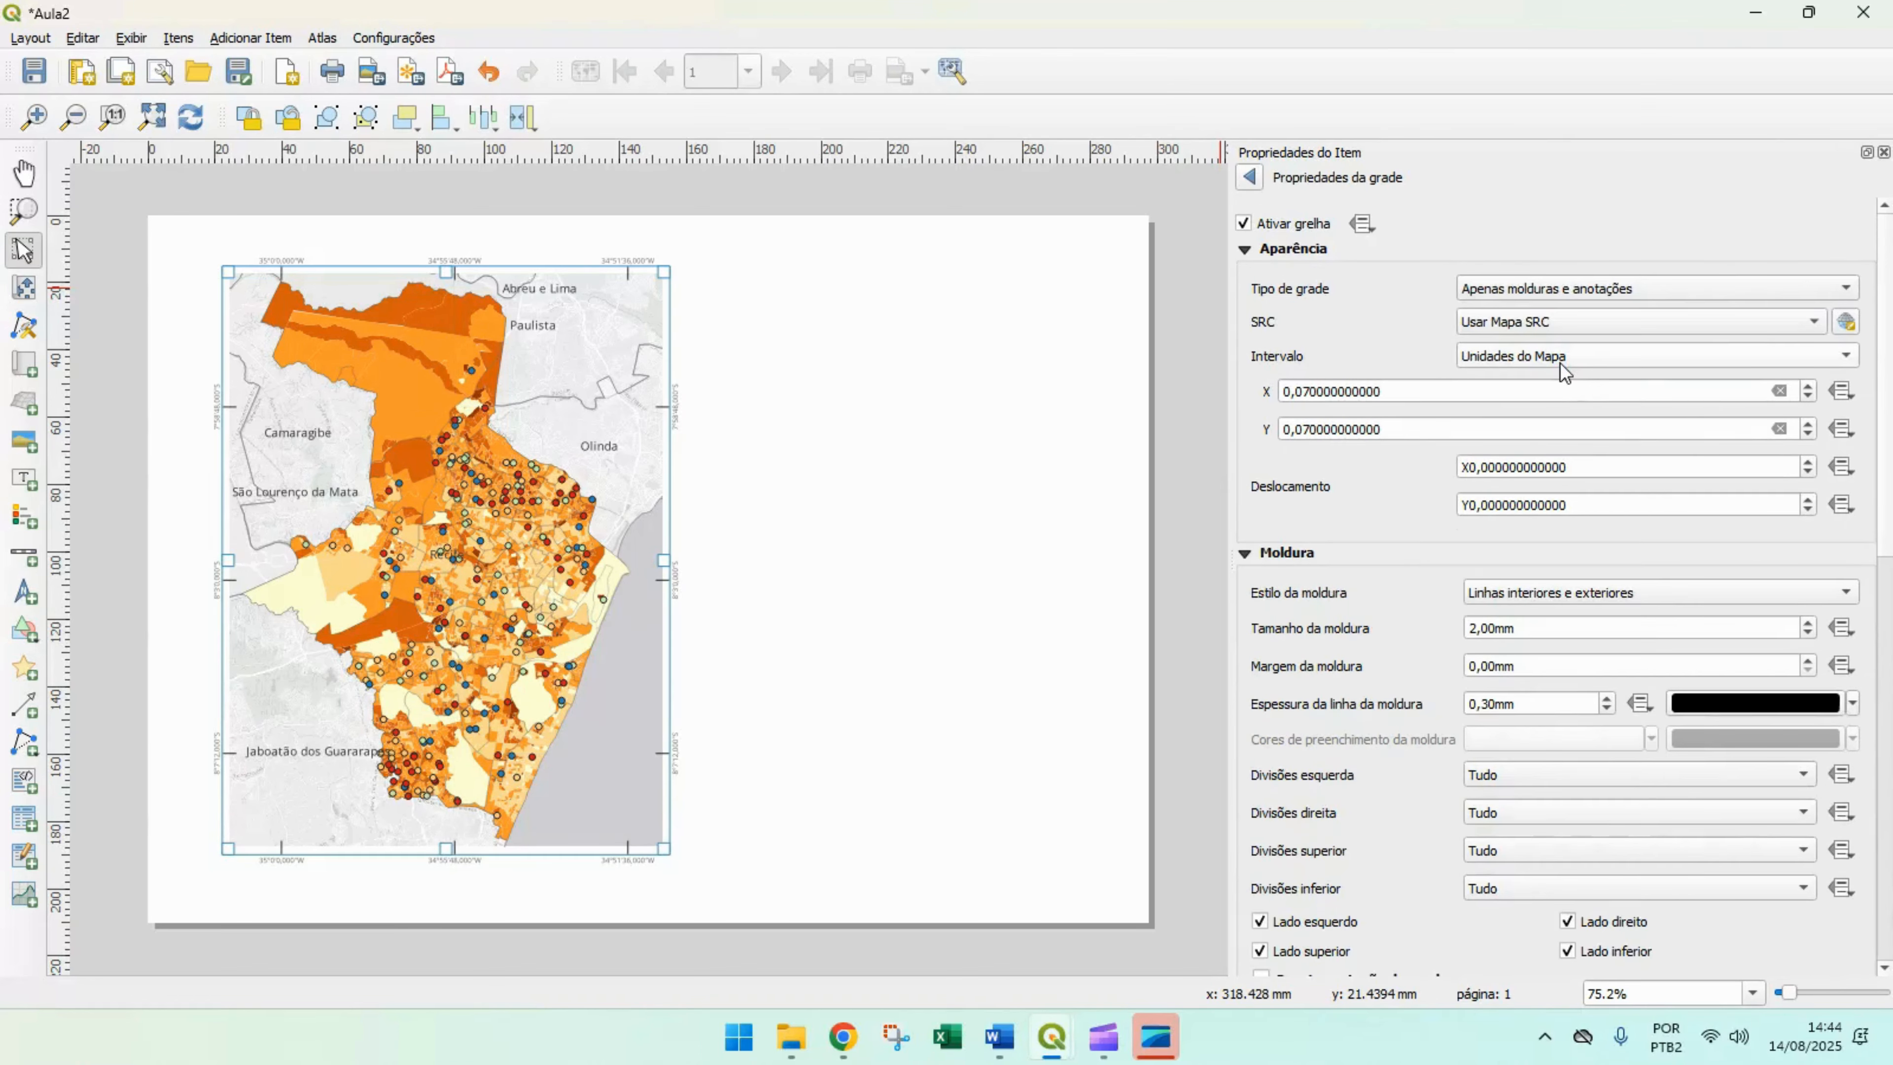
click(871, 490)
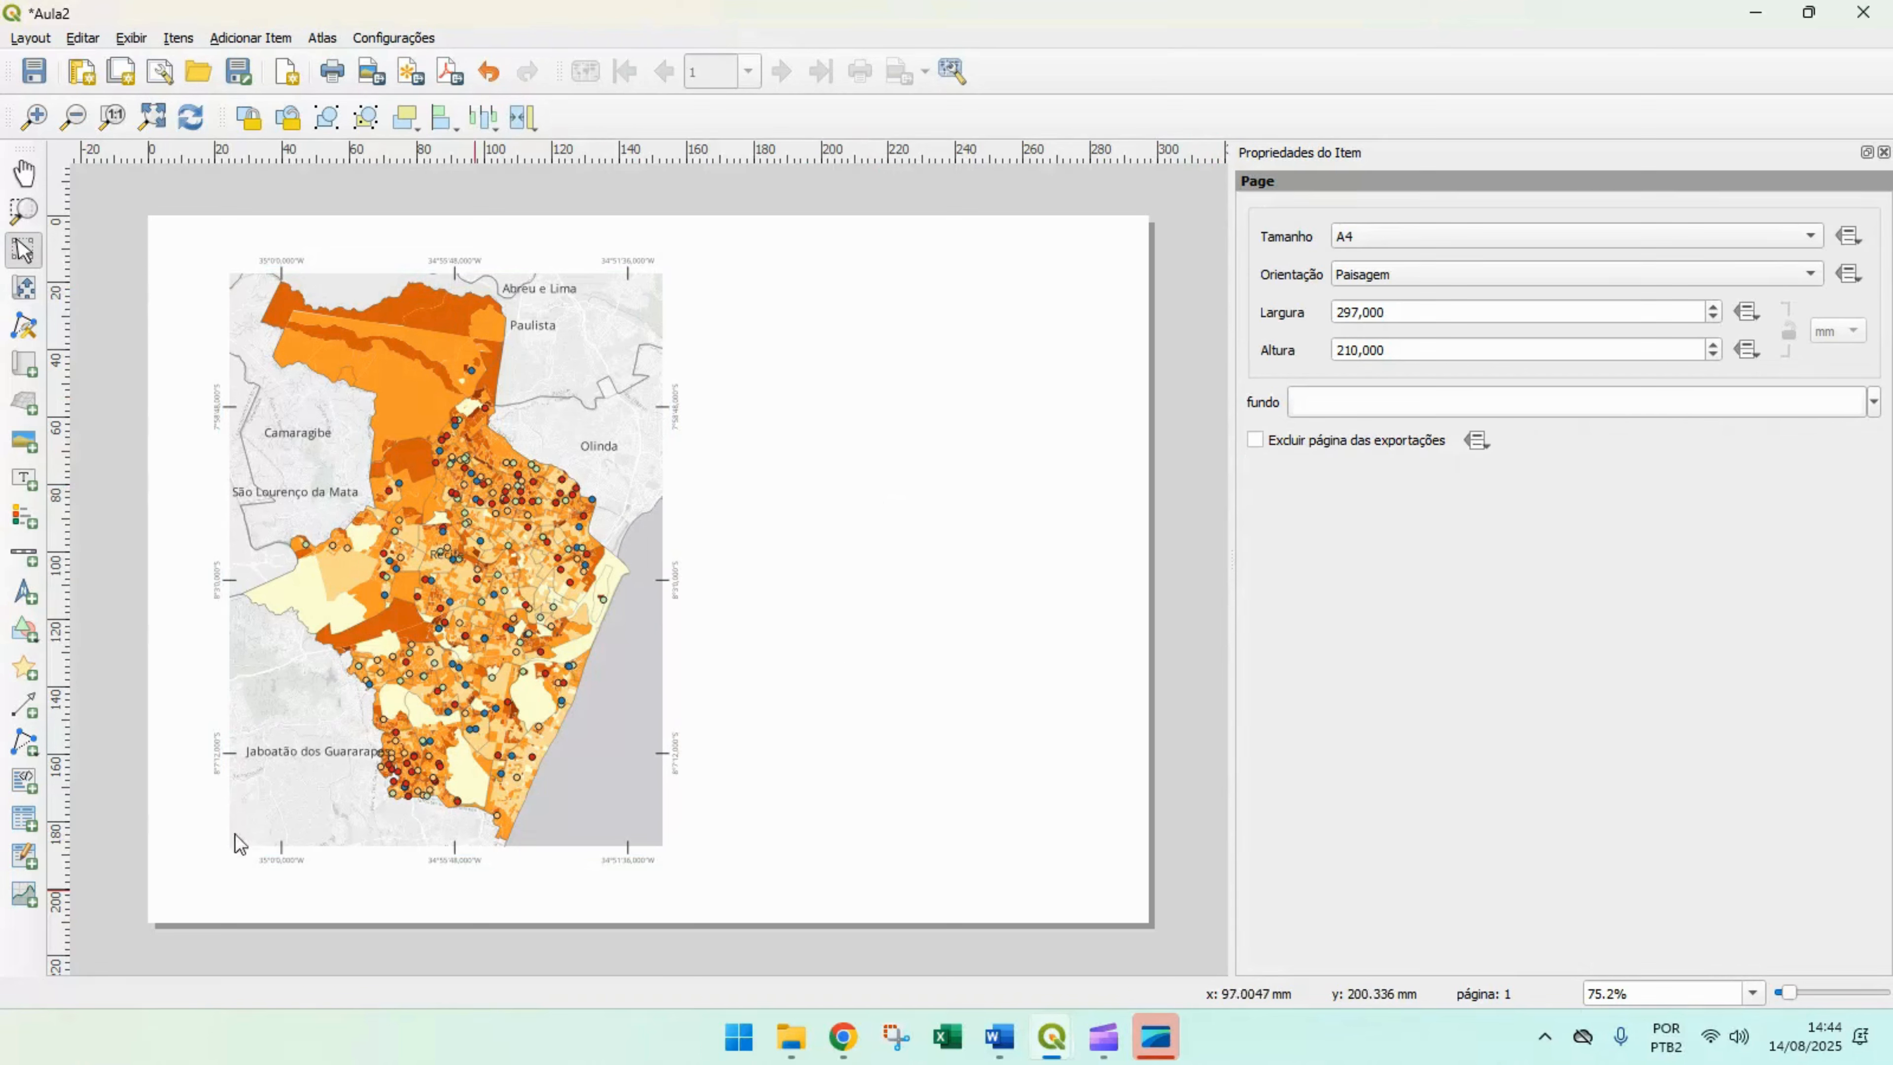